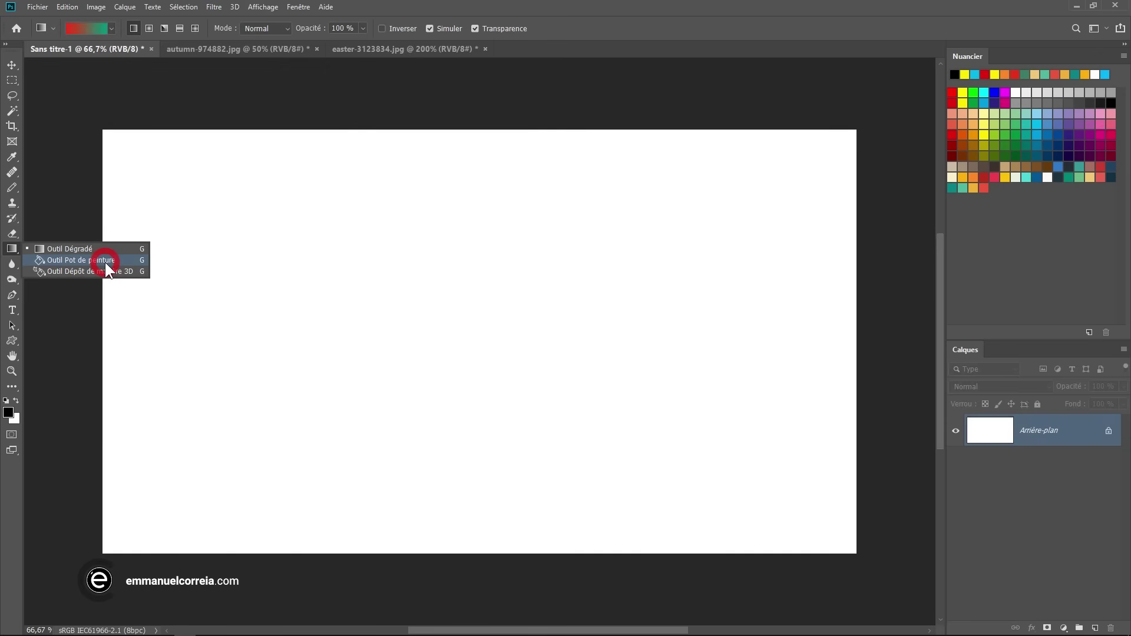
Switch the interface to the predefined 3D workspace.
click(302, 7)
mouse_move(312, 30)
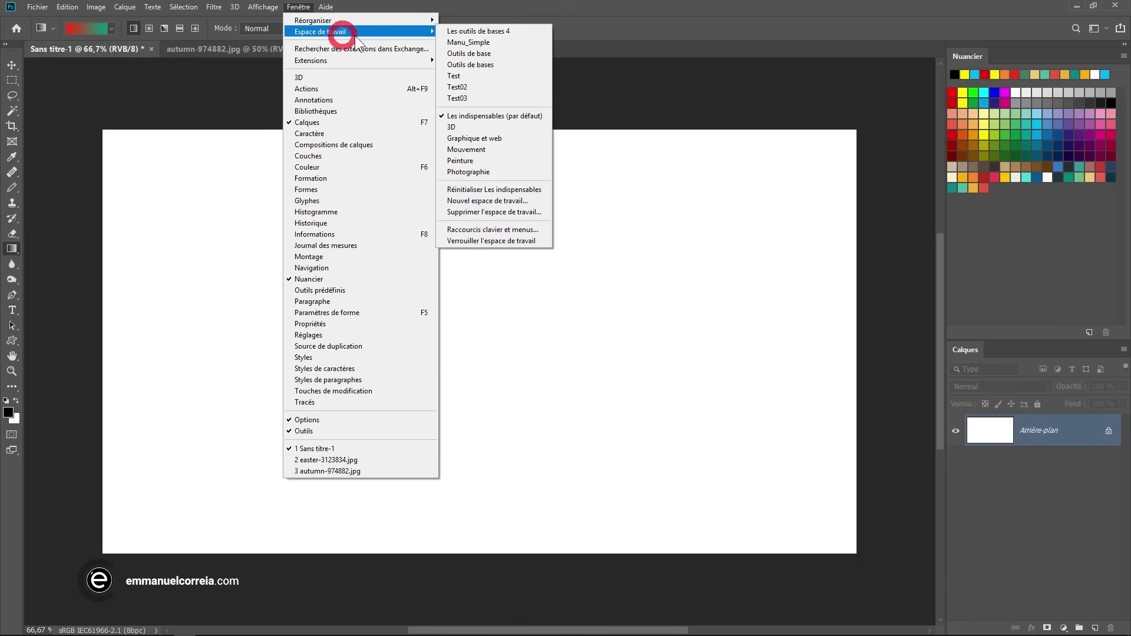
click(476, 126)
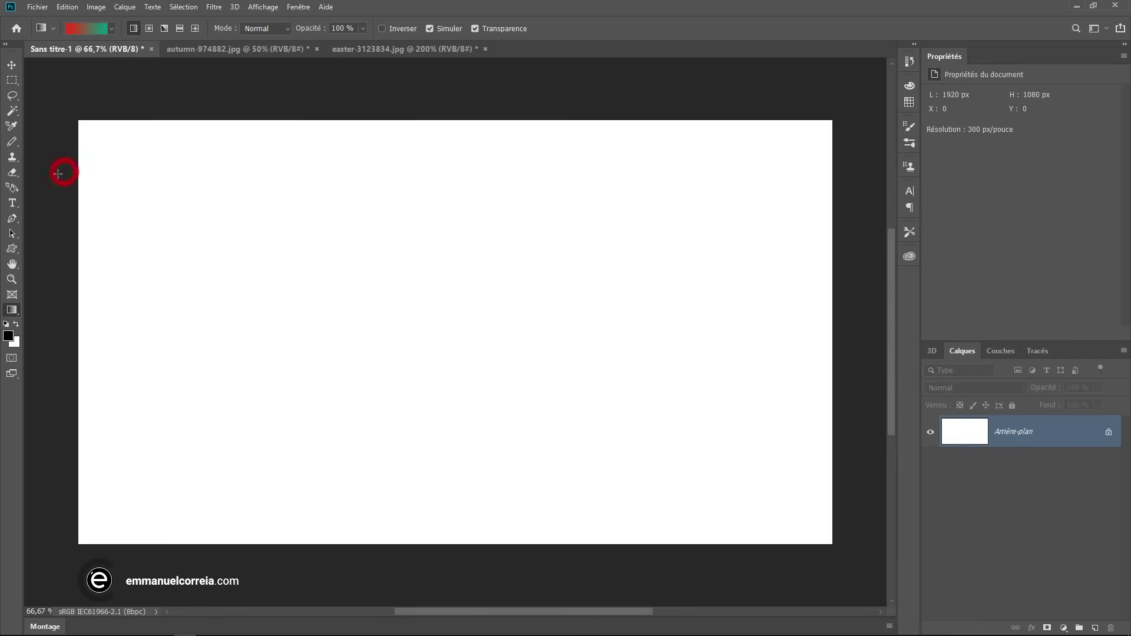
Look for the Gradient and Paint Bucket tools among the additional tools of the 3D workspace.
click(11, 188)
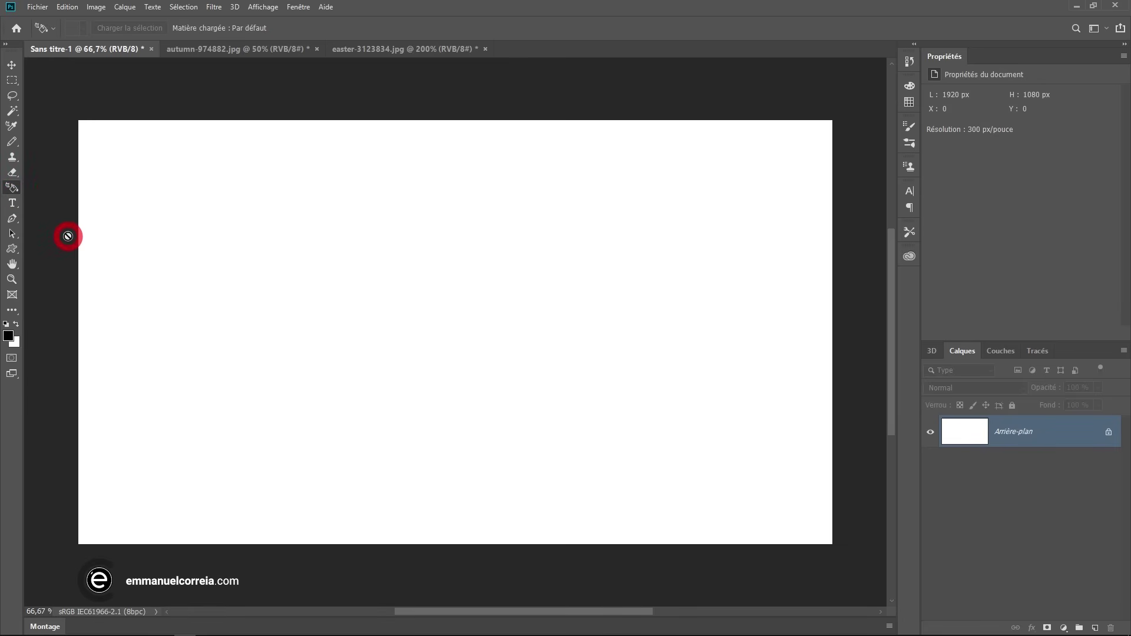
click(11, 312)
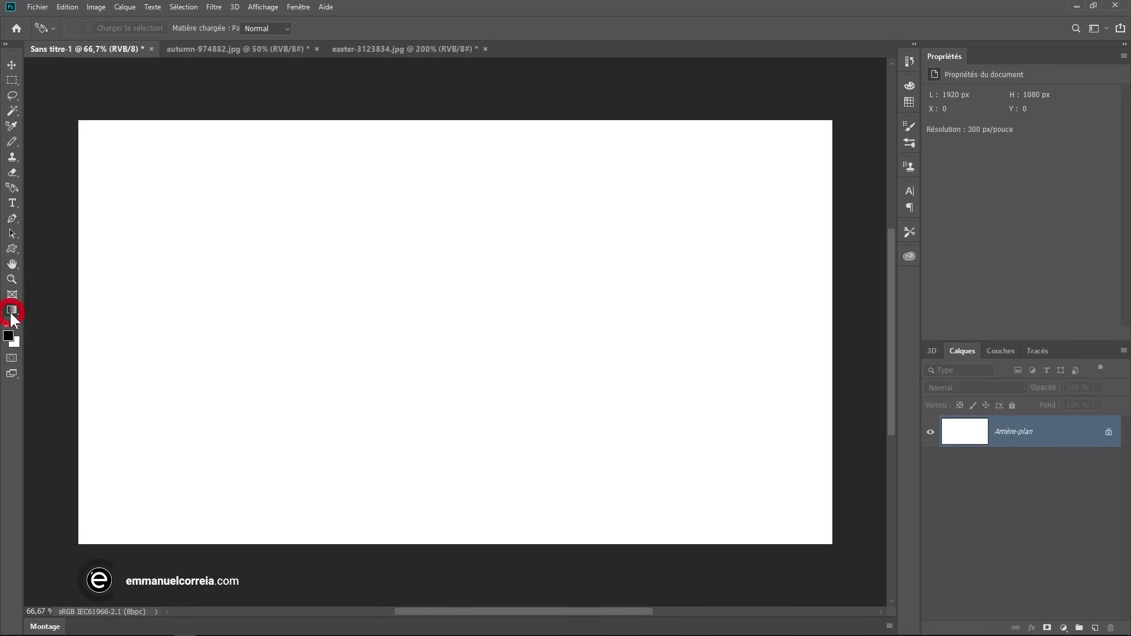
right_click(11, 313)
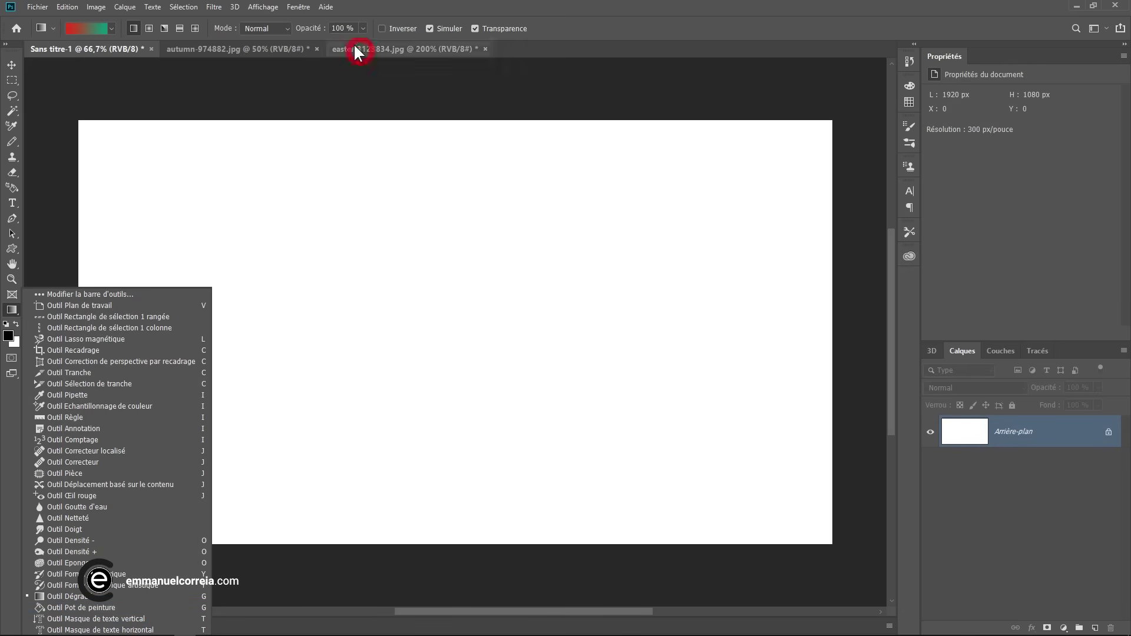
click(12, 64)
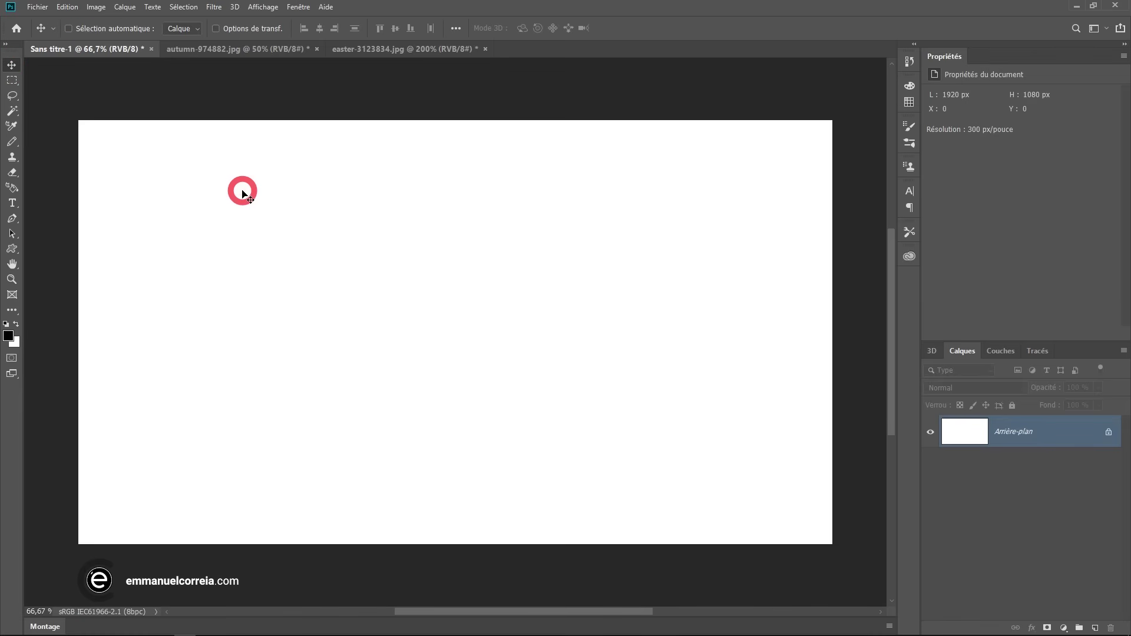
Return to the default workspace, Les indispensables (par défaut), and check that it is the active one.
click(298, 7)
mouse_move(318, 33)
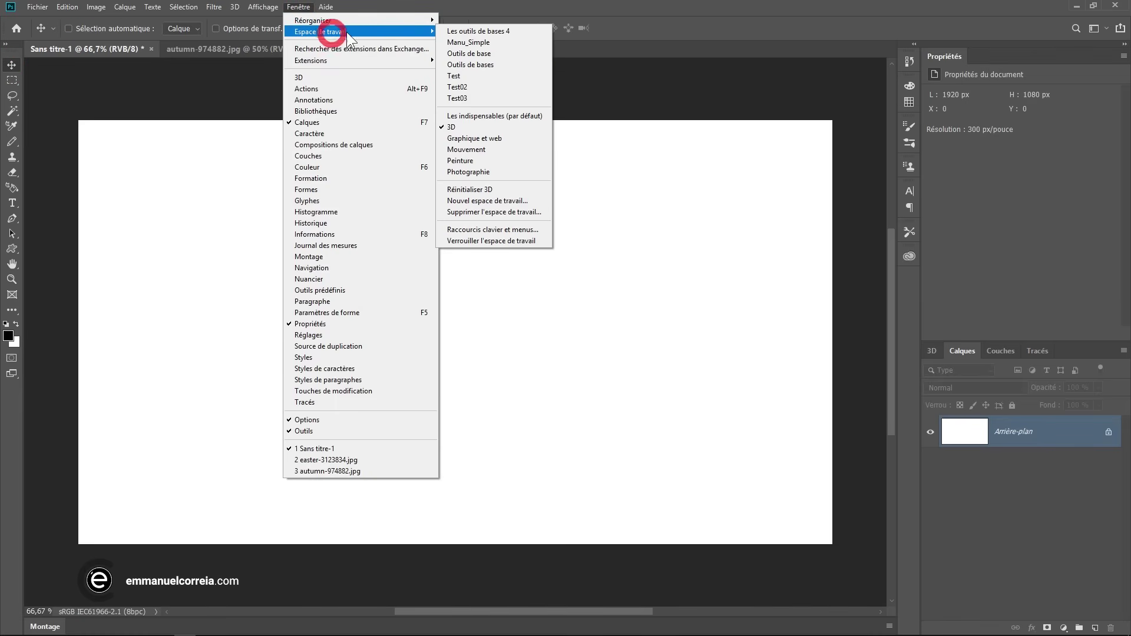
click(493, 117)
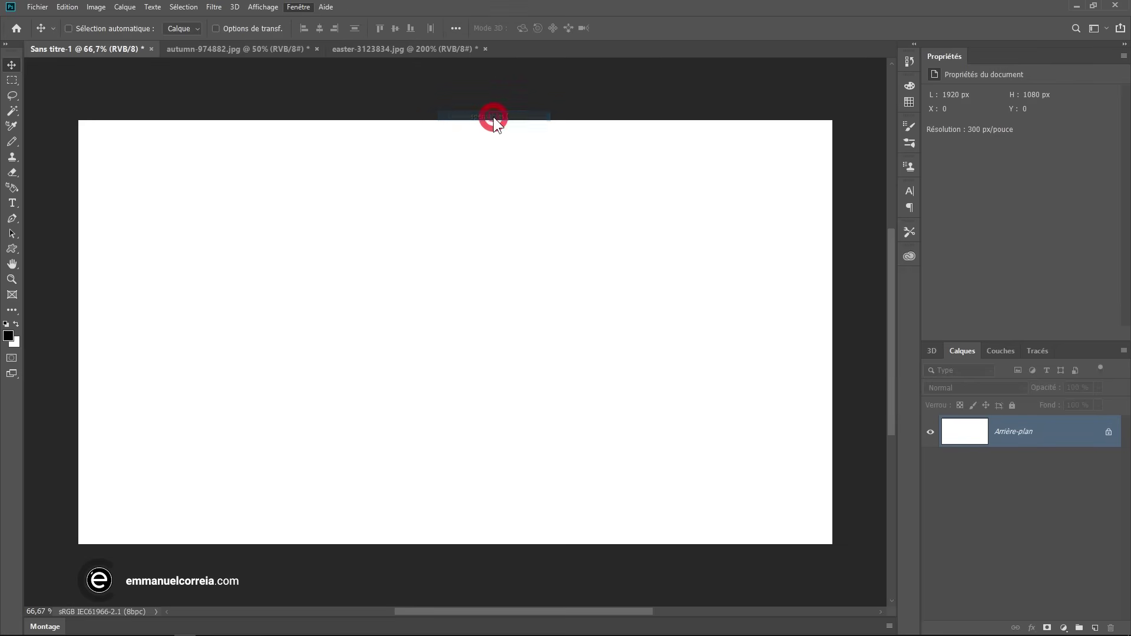
click(298, 7)
mouse_move(308, 33)
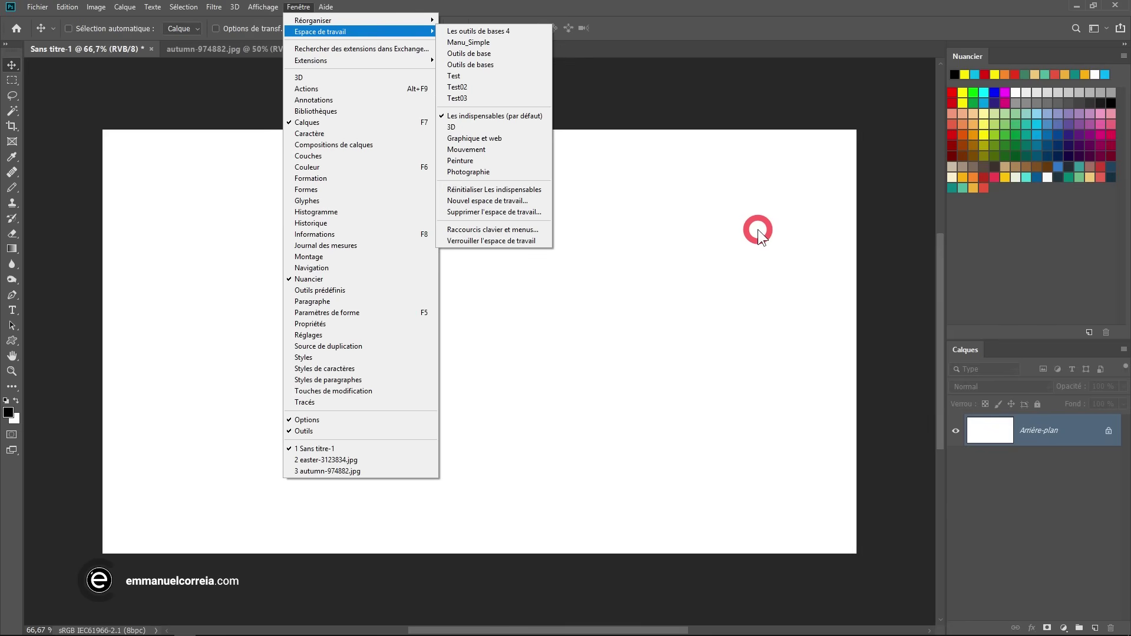
click(757, 230)
Activate the Paint Bucket tool (Outil Pot de peinture) and compare its options with those of the Magic Wand.
click(17, 240)
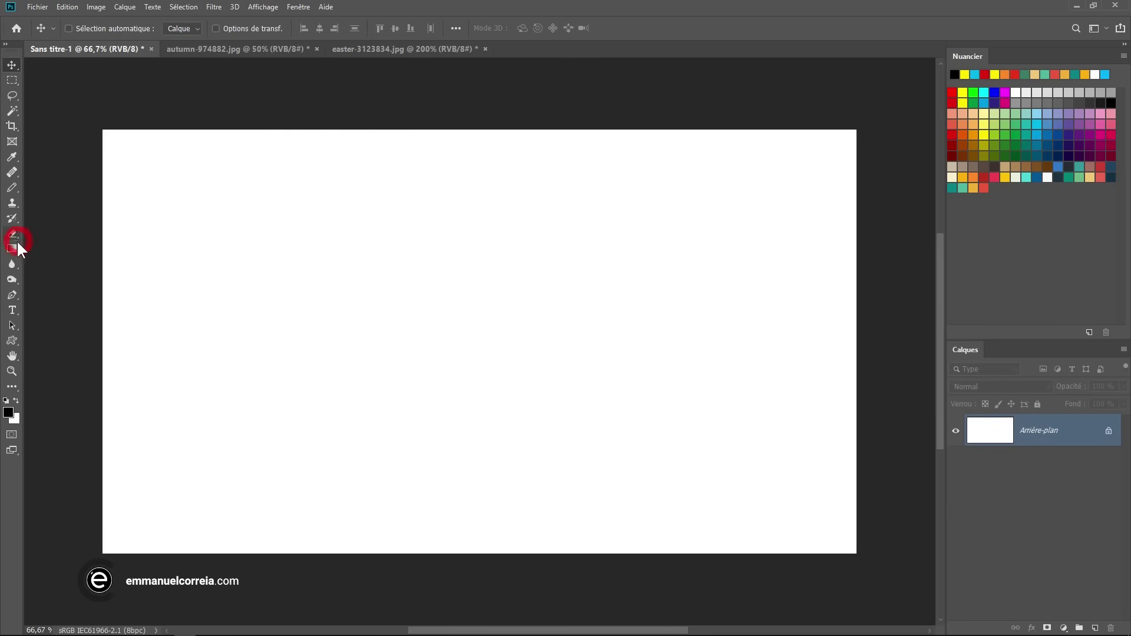
right_click(11, 247)
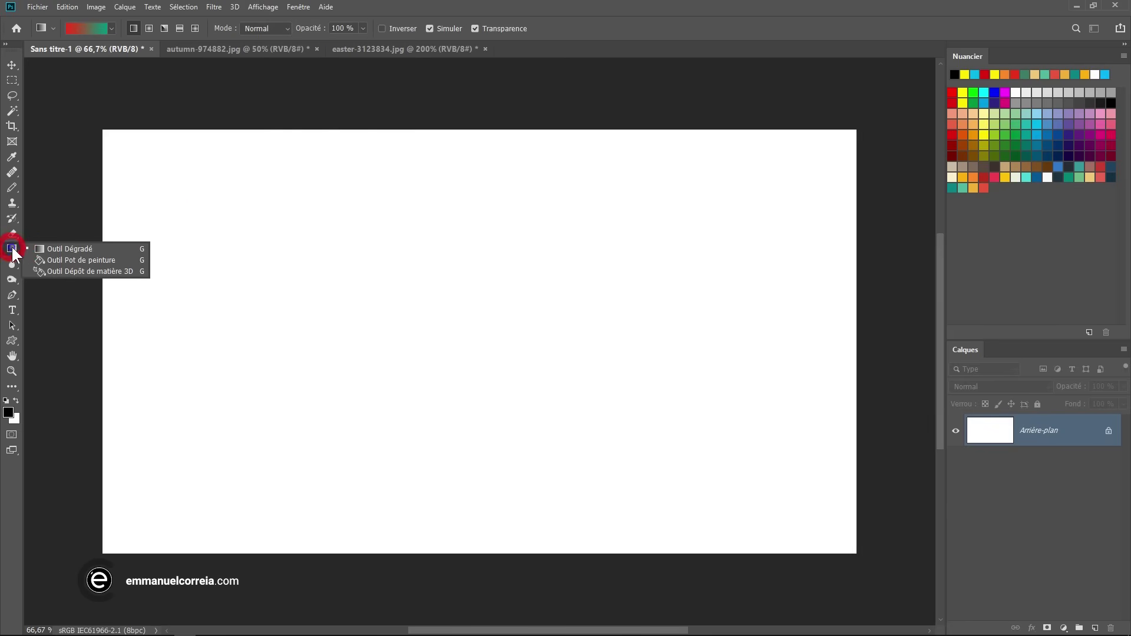
click(104, 260)
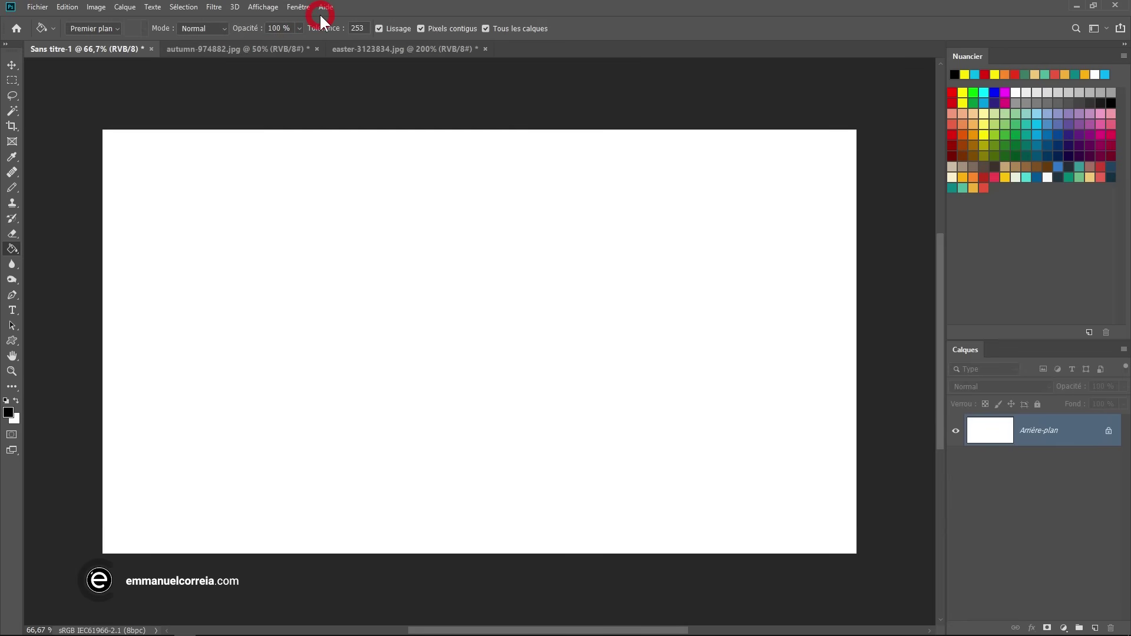
drag(11, 111, 62, 123)
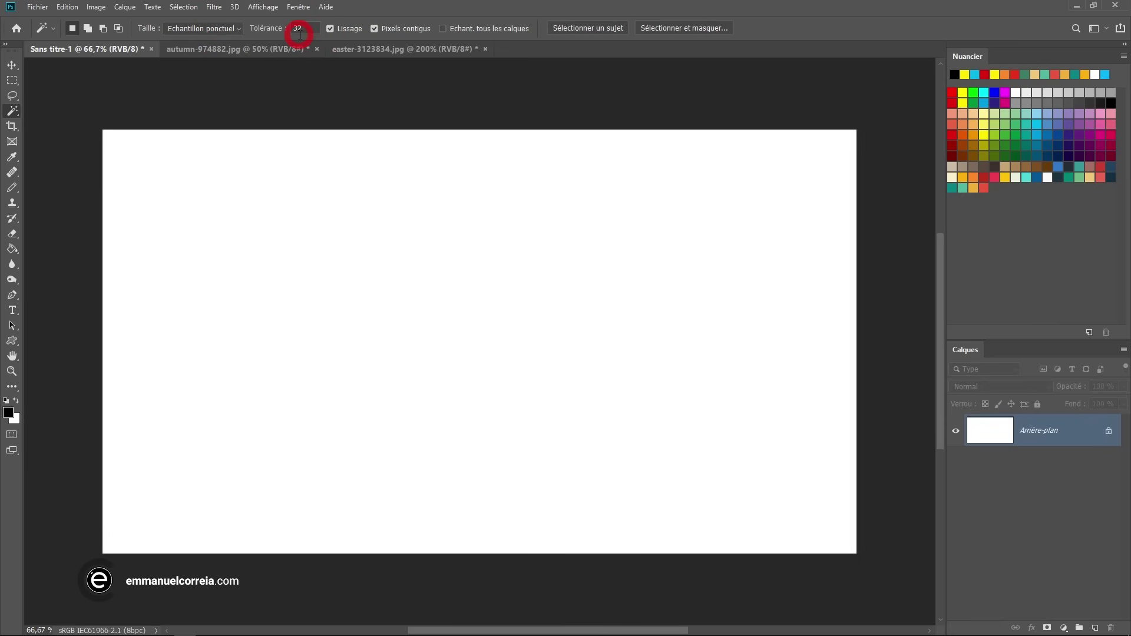
click(16, 249)
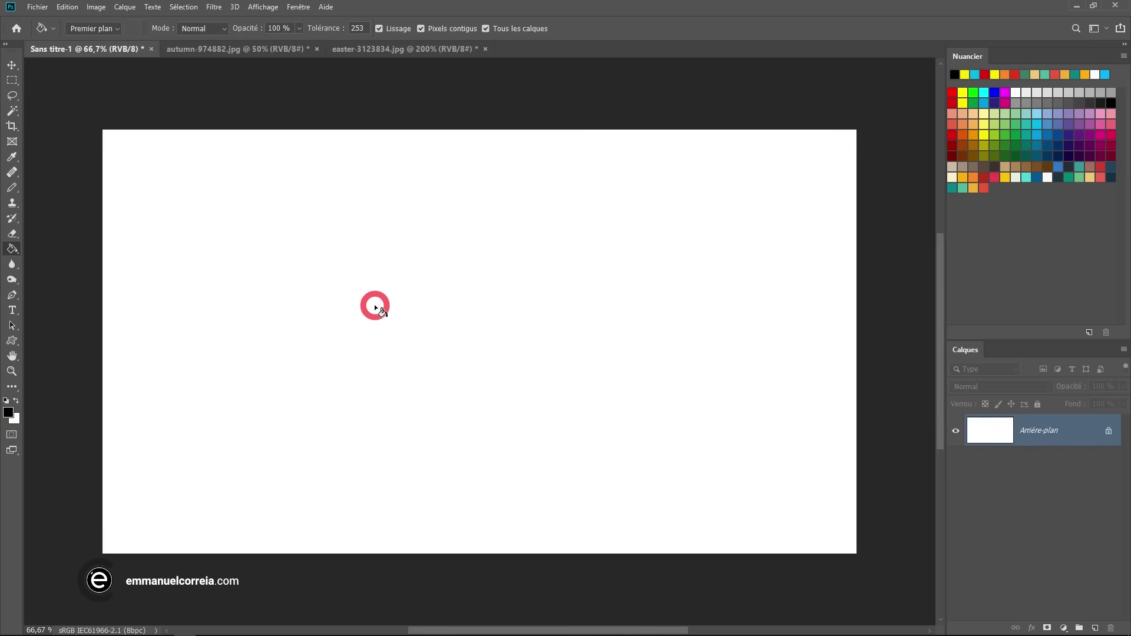
Try filling the whole white canvas with the black foreground colour, and undo the fill.
click(379, 301)
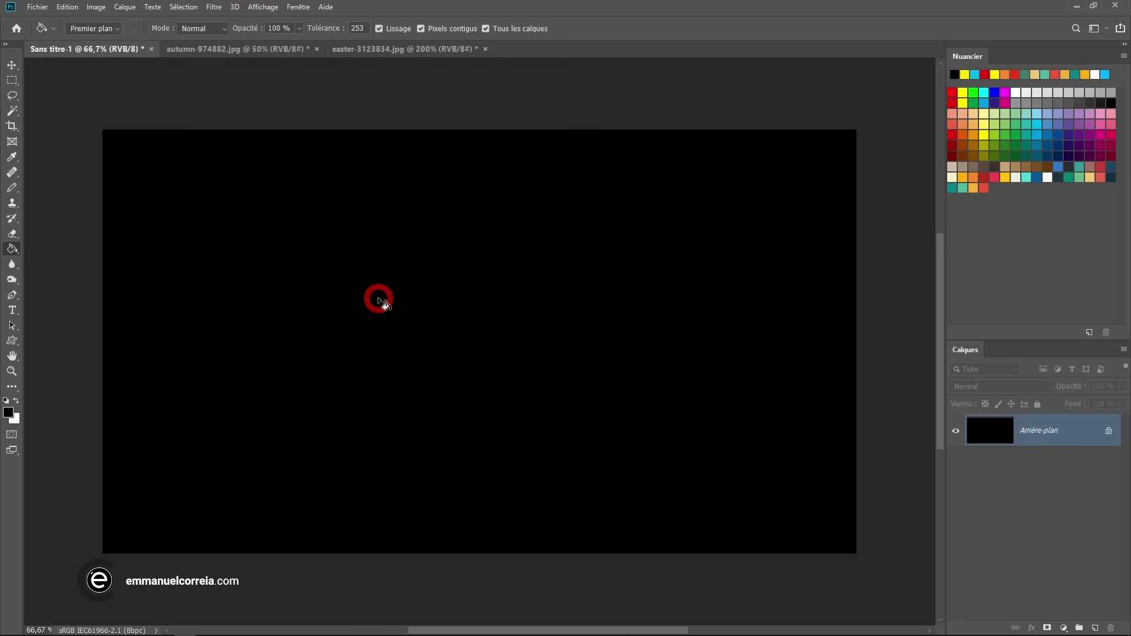
key(ctrl+z)
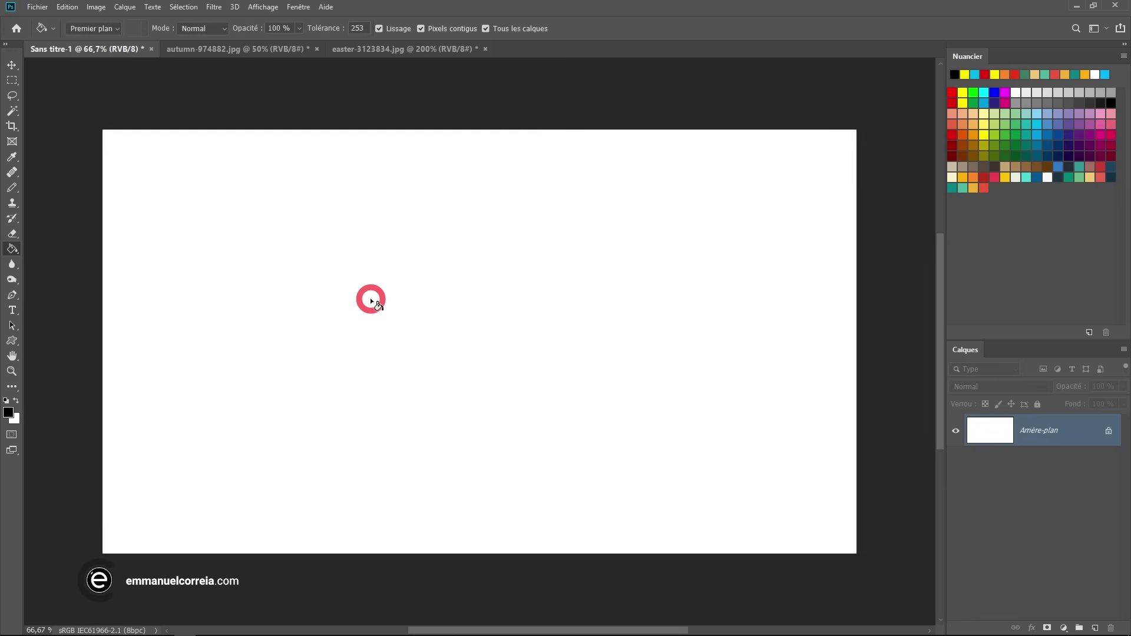
Review the Paint Bucket's fill source and blending modes, keeping the mode at Normal.
click(115, 30)
click(224, 27)
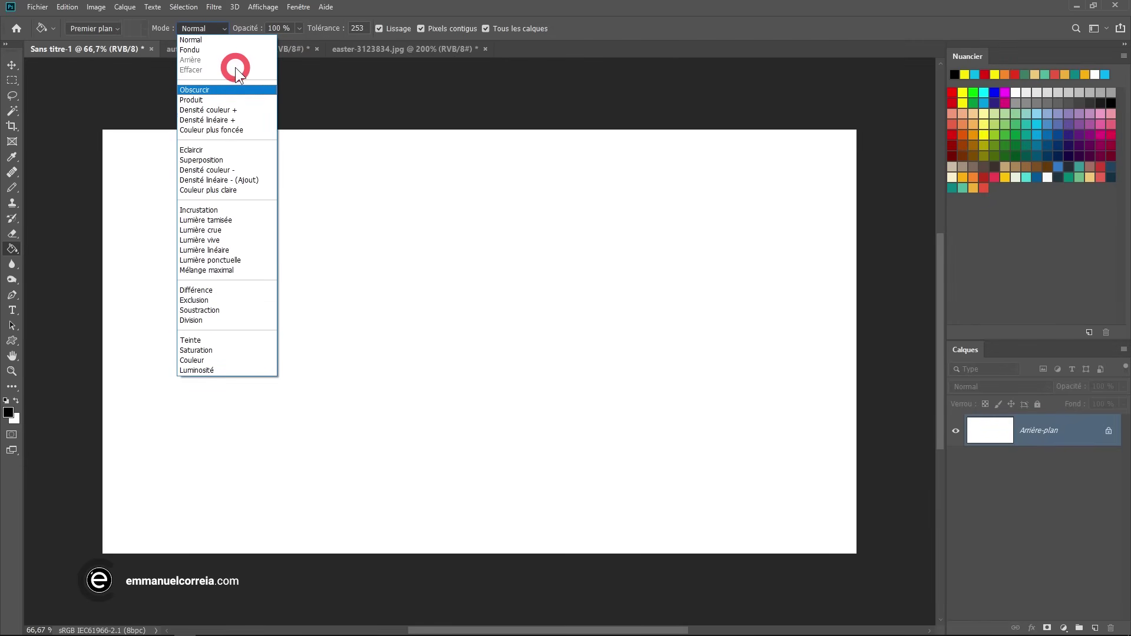
click(223, 41)
Examine the Pencil tool's options for comparison and go back to the Paint Bucket tool.
drag(12, 188, 51, 186)
click(53, 187)
right_click(12, 187)
click(34, 198)
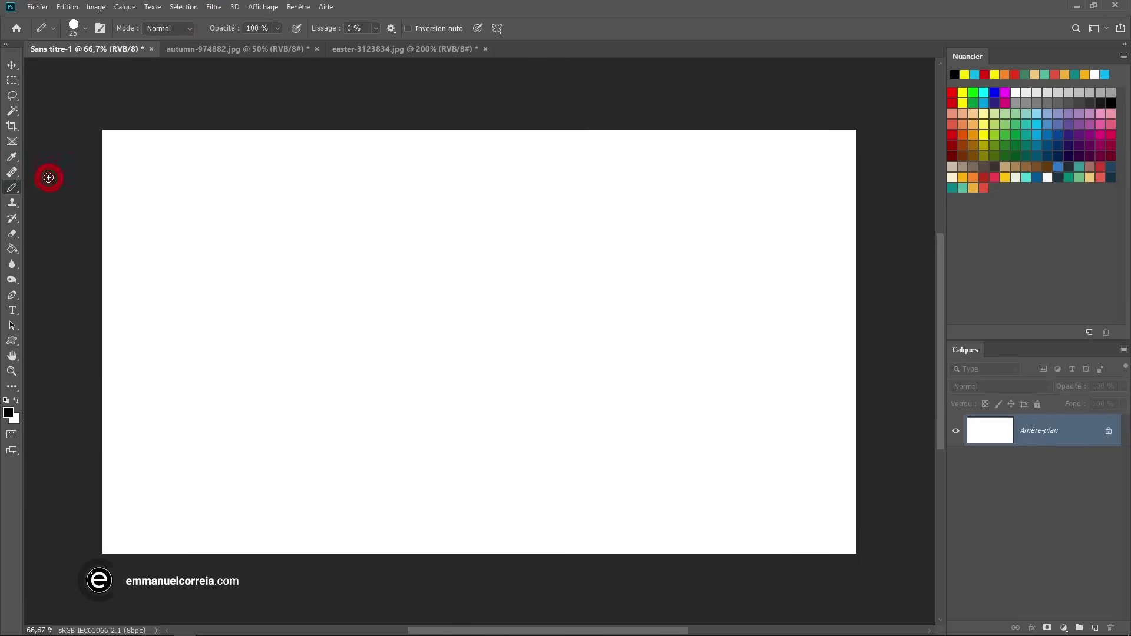
click(12, 281)
click(12, 249)
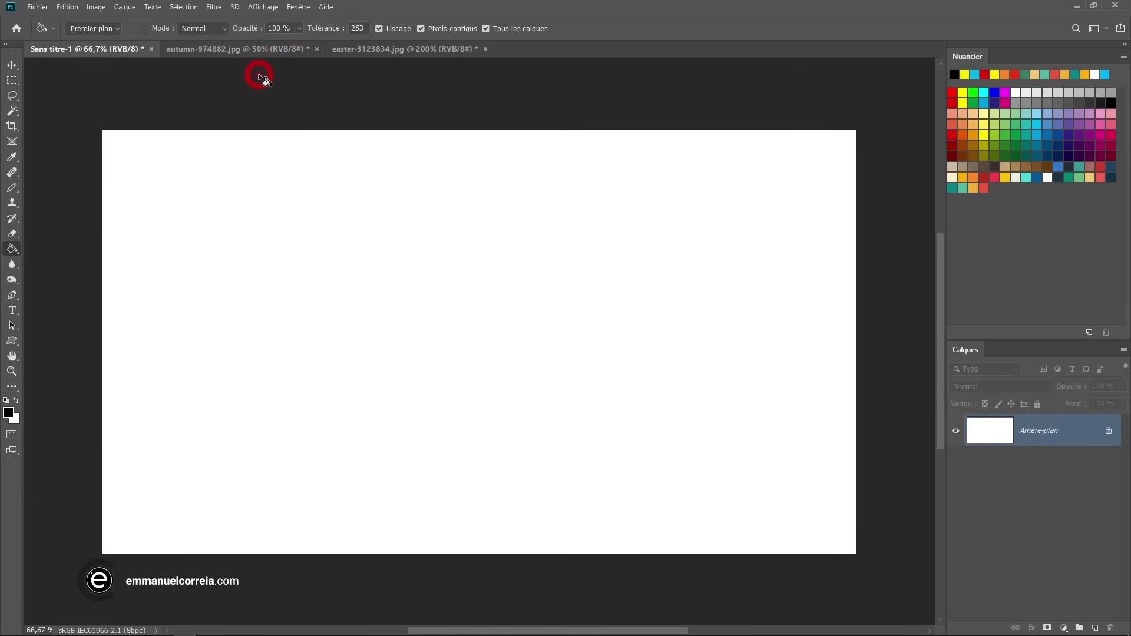
Set the Paint Bucket's opacity to 35 %, try a black fill on the canvas, and undo it.
click(299, 29)
click(351, 285)
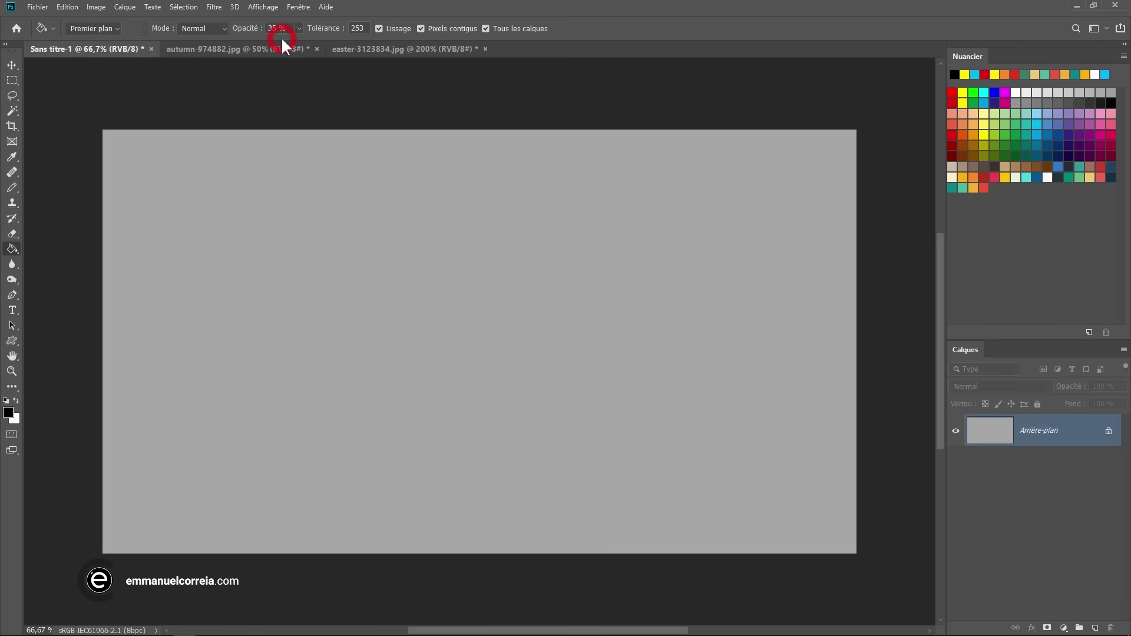
click(241, 34)
key(ctrl+z)
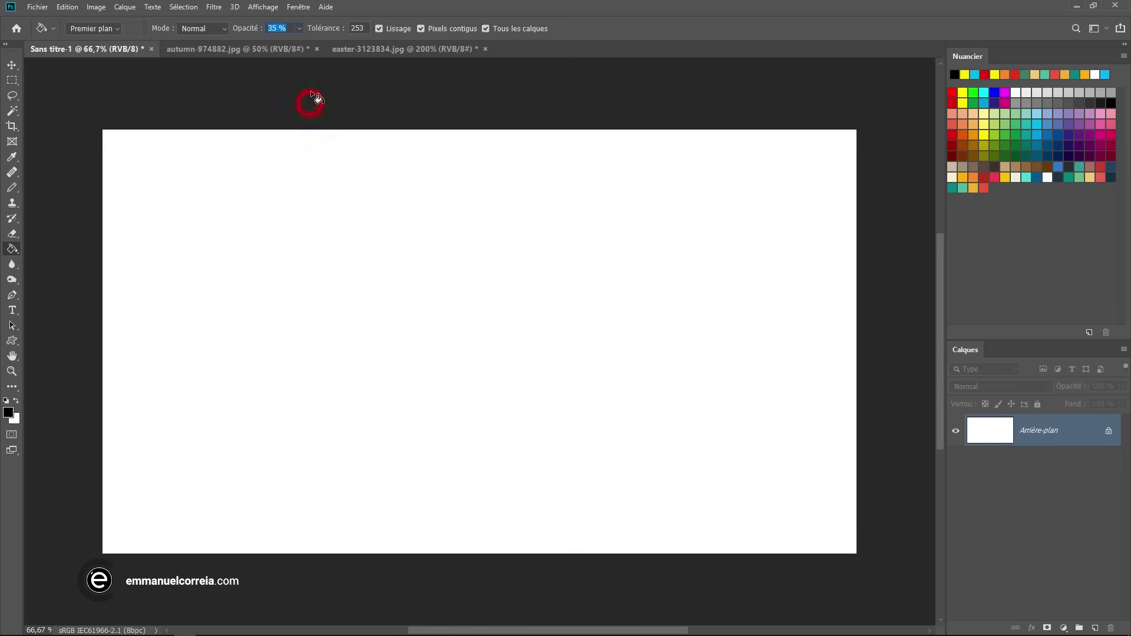
Set the Paint Bucket's tolerance to 32.
click(309, 29)
text(32)
key(shift+Tab)
click(340, 7)
Try filling the canvas with black at 35 % opacity and tolerance 32, and undo the fill.
click(297, 245)
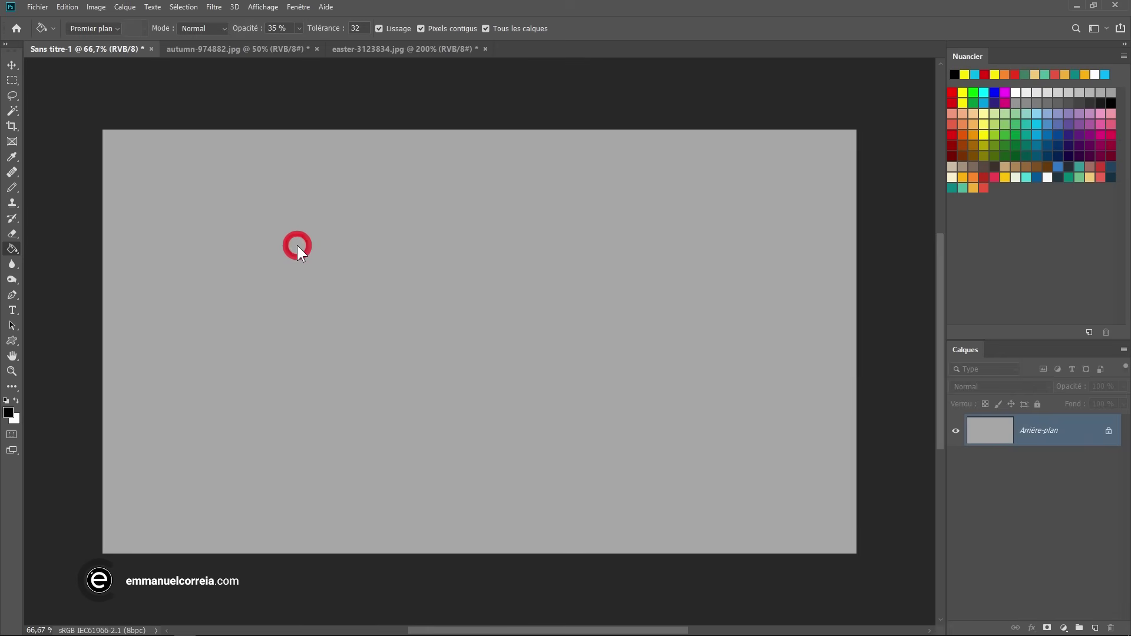
key(ctrl+z)
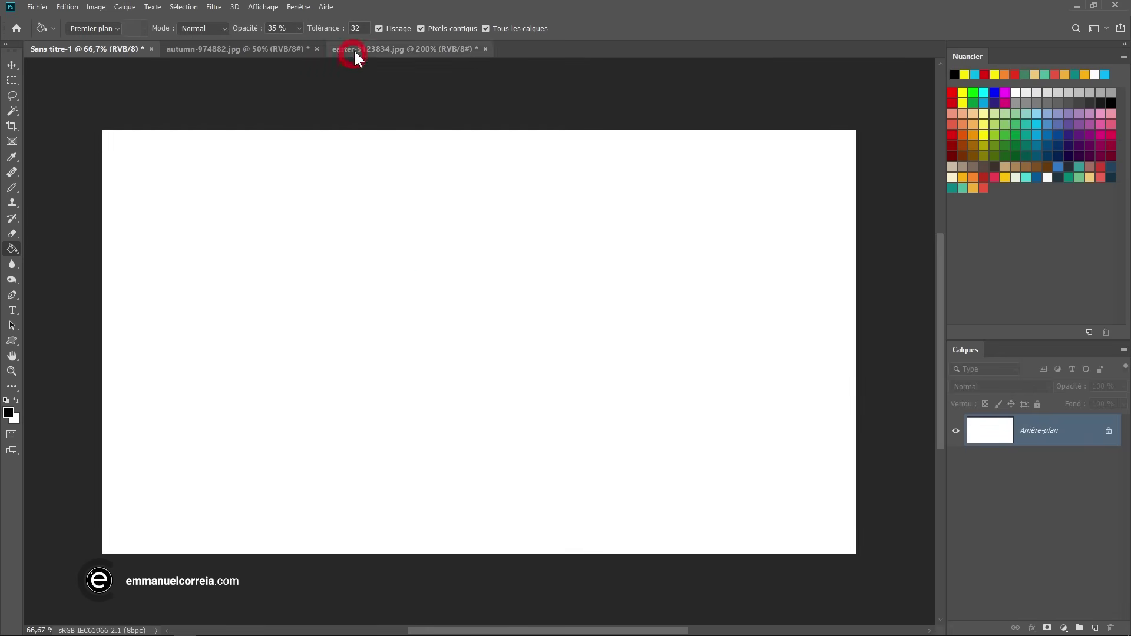
Set the Paint Bucket's opacity back to 100 %.
click(299, 27)
drag(309, 40, 513, 36)
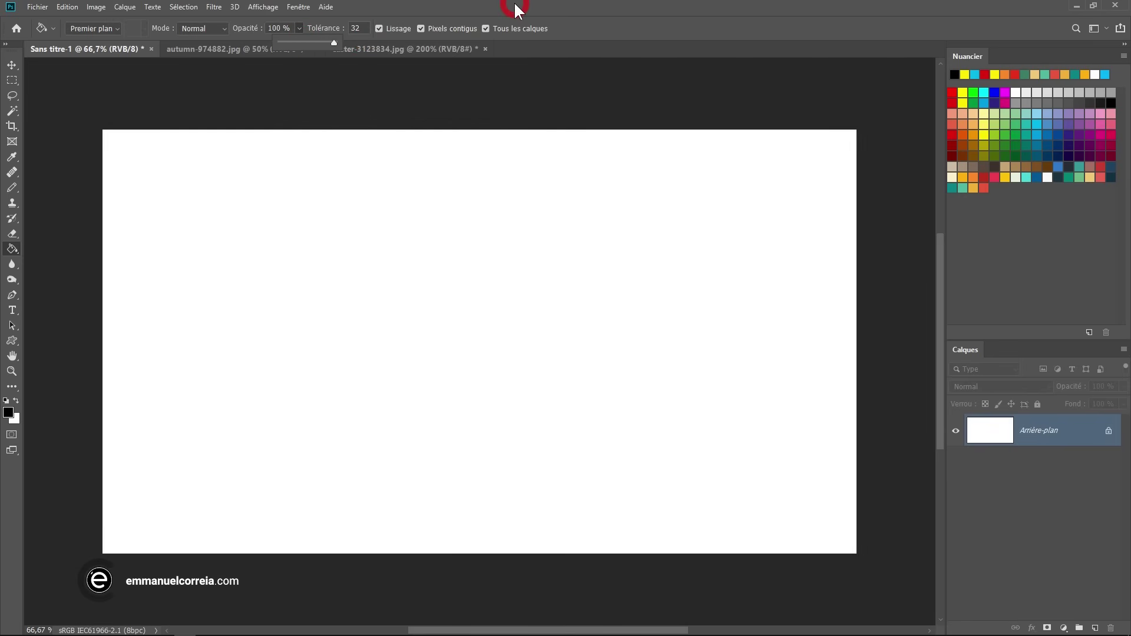
click(348, 188)
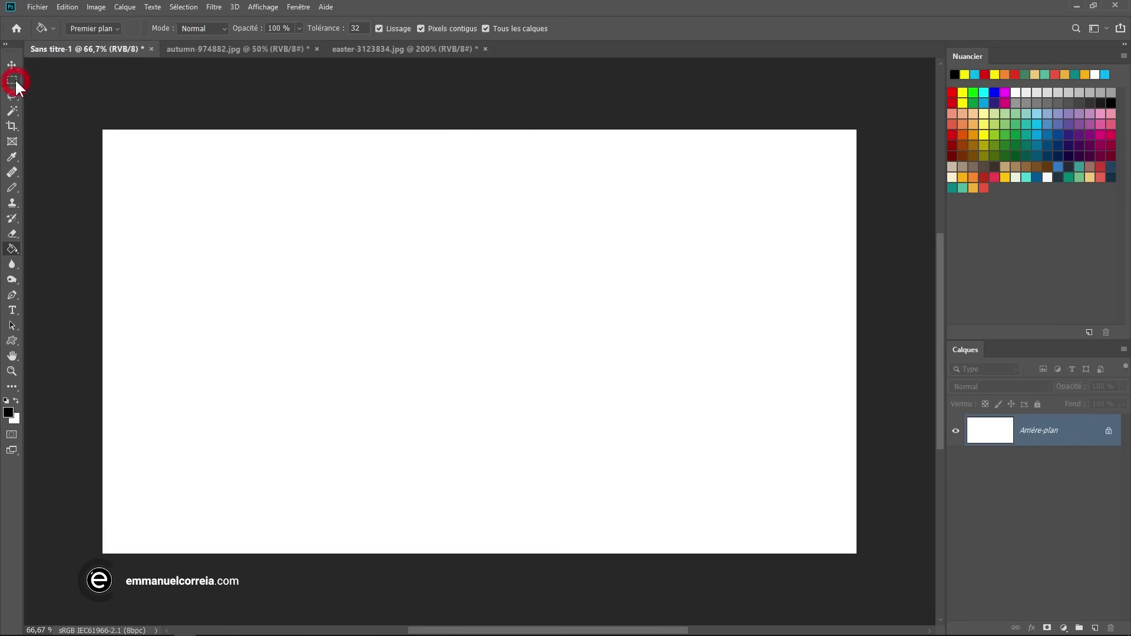
Draw a tall rectangular marquee selection on the left part of the canvas.
drag(14, 80, 55, 81)
drag(217, 172, 361, 407)
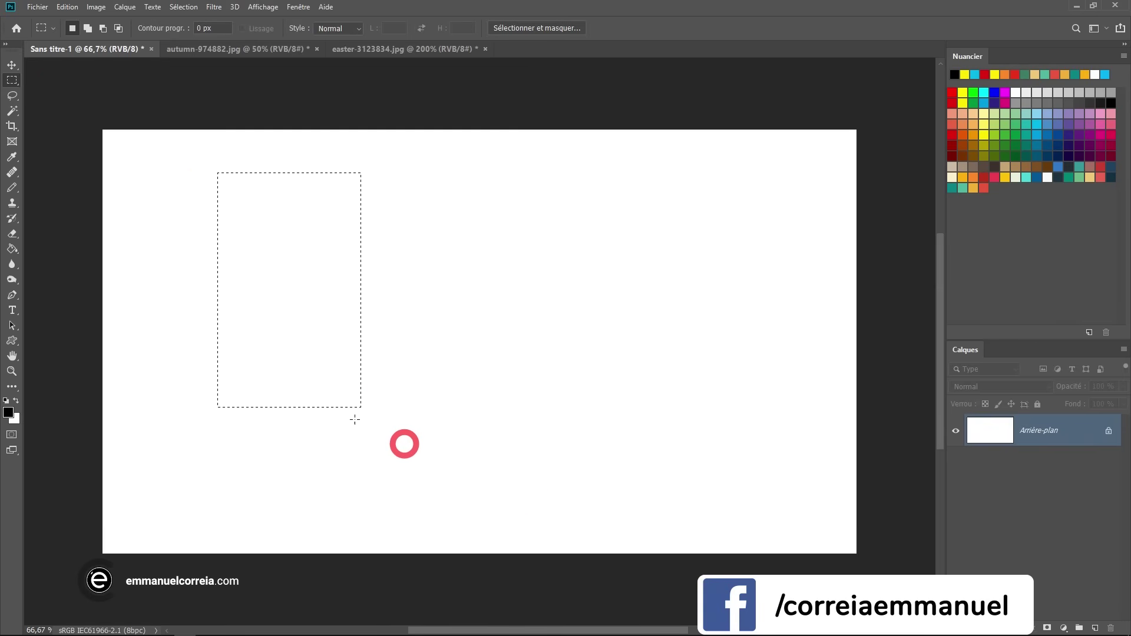
Try filling the rectangular selection with black using the Paint Bucket, and undo the fill.
click(12, 248)
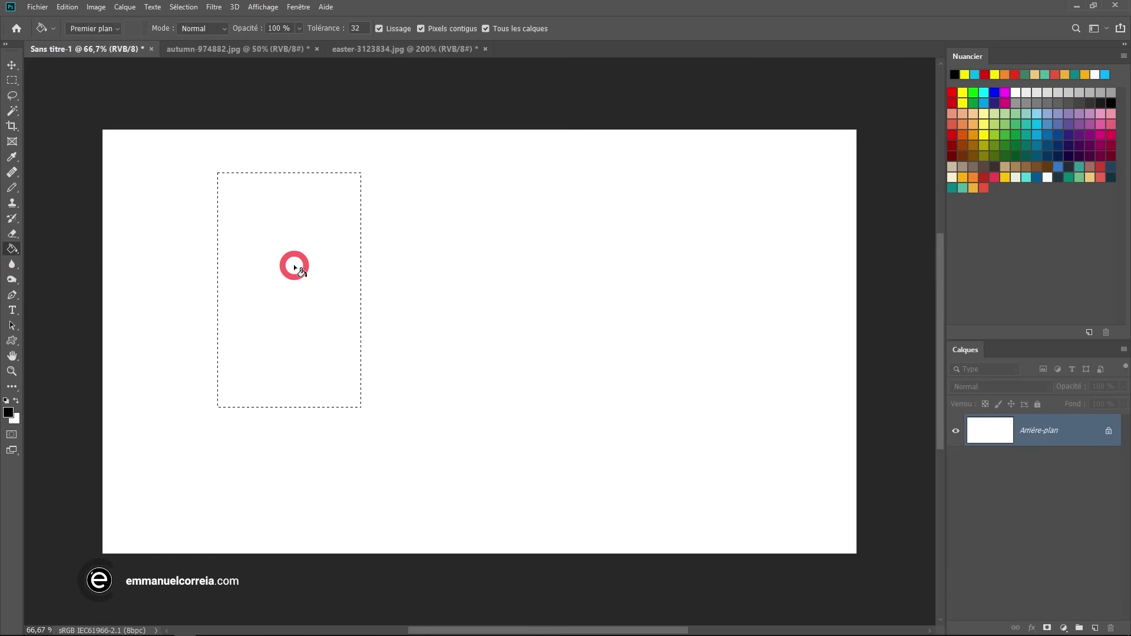
click(294, 264)
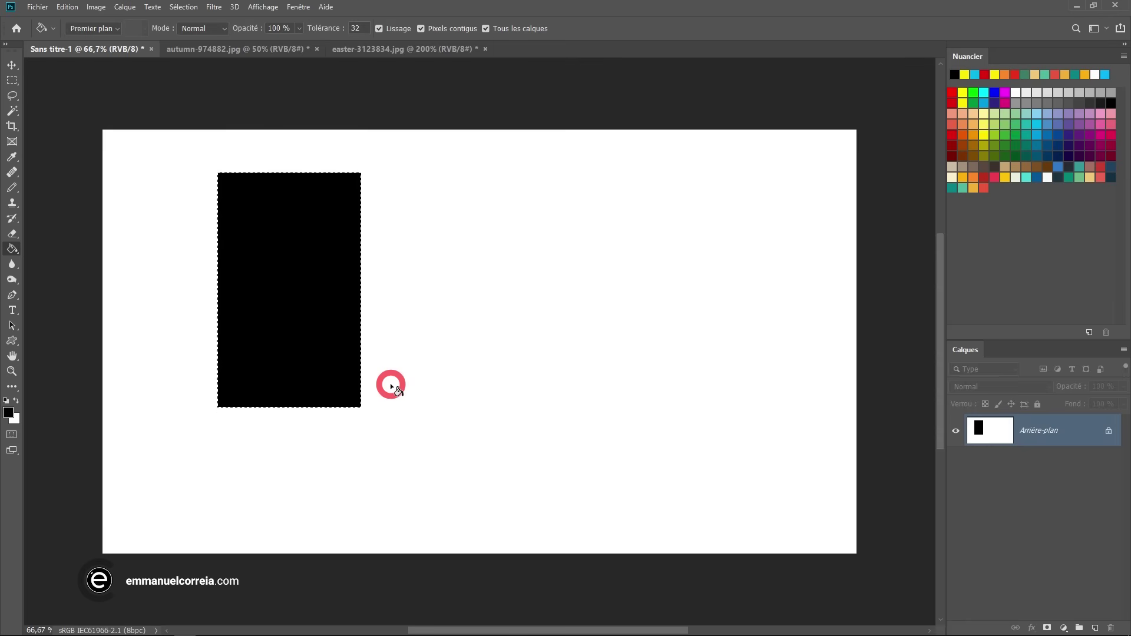
key(ctrl+z)
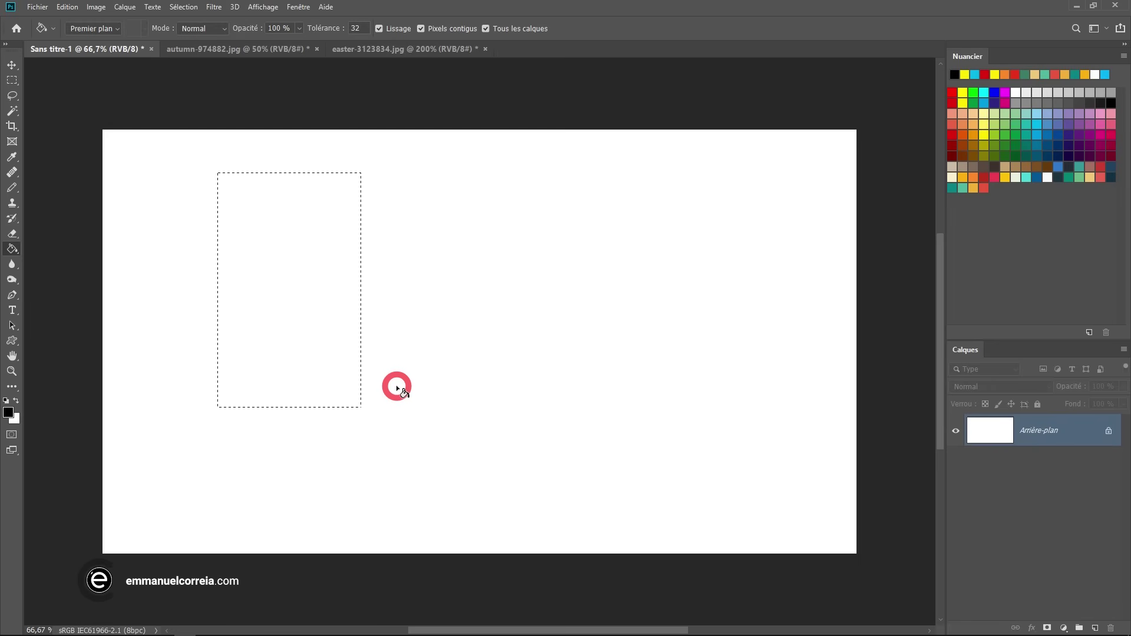
Add three more rectangles to the marquee selection: one near the canvas centre, one at the right, and a wide one below.
click(12, 79)
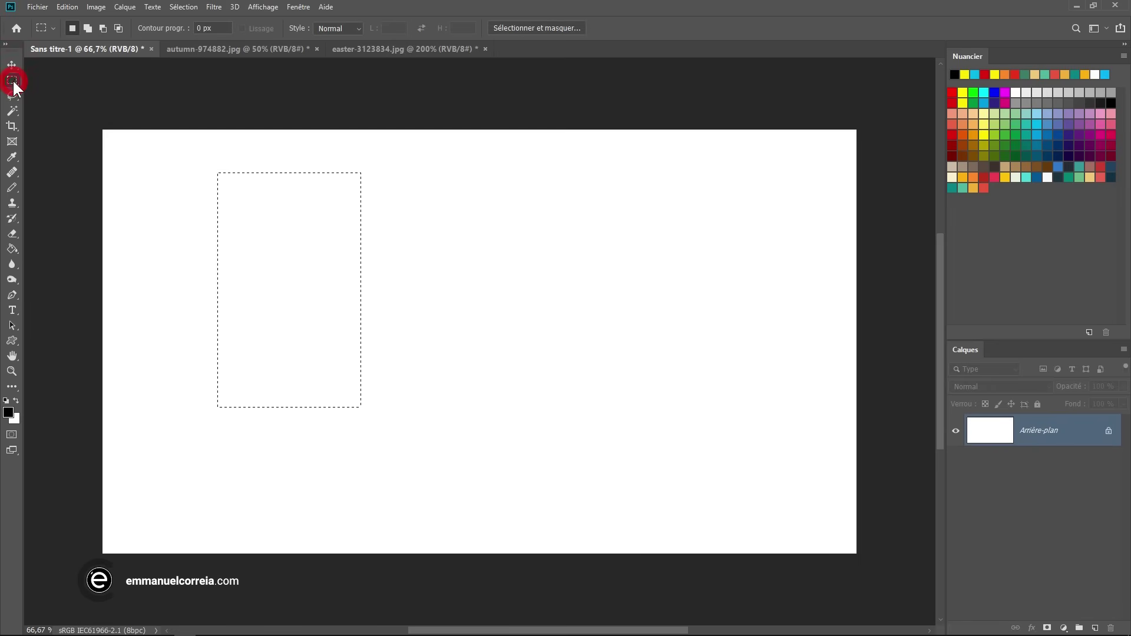
click(87, 28)
drag(462, 212, 626, 357)
drag(694, 241, 773, 433)
drag(397, 438, 632, 519)
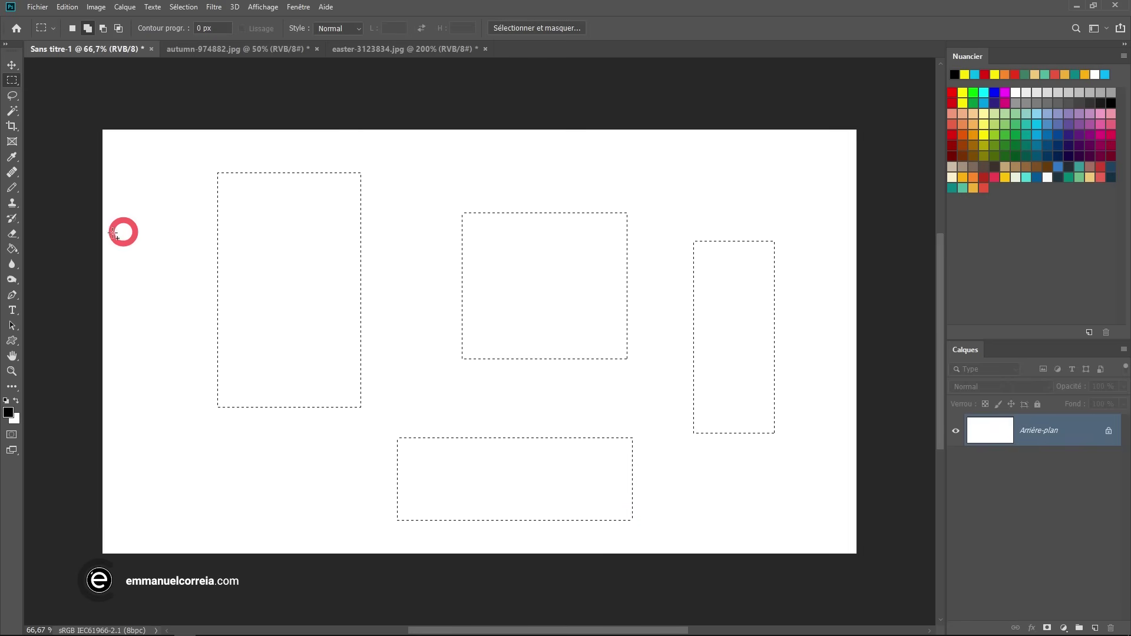
Try filling all four selected rectangles with black using the Paint Bucket, and undo the fill.
click(11, 249)
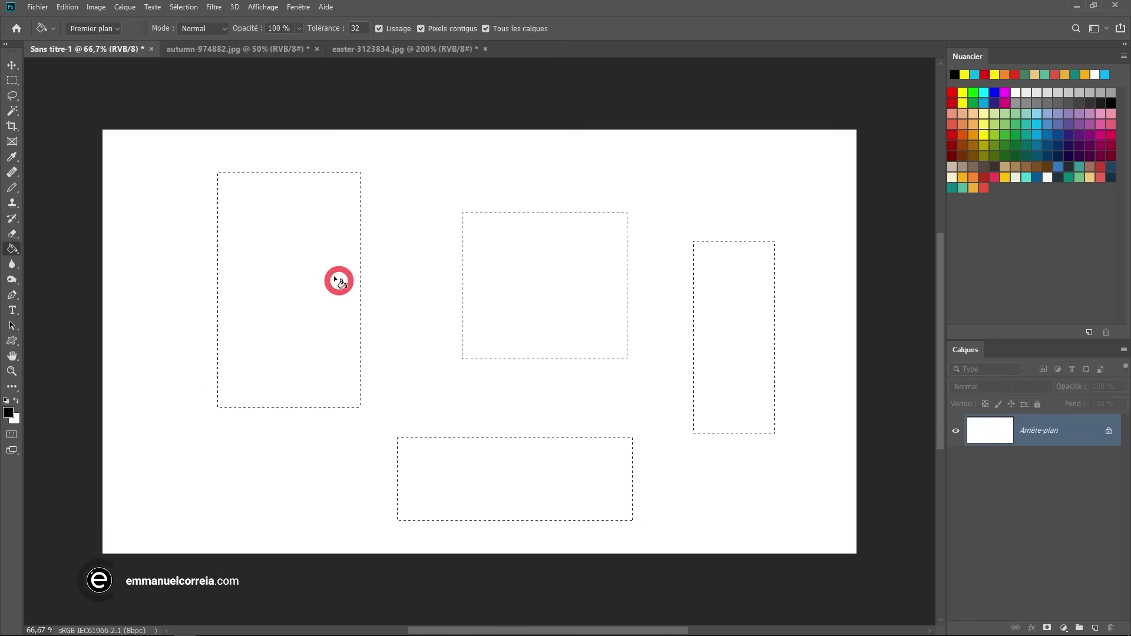
click(290, 277)
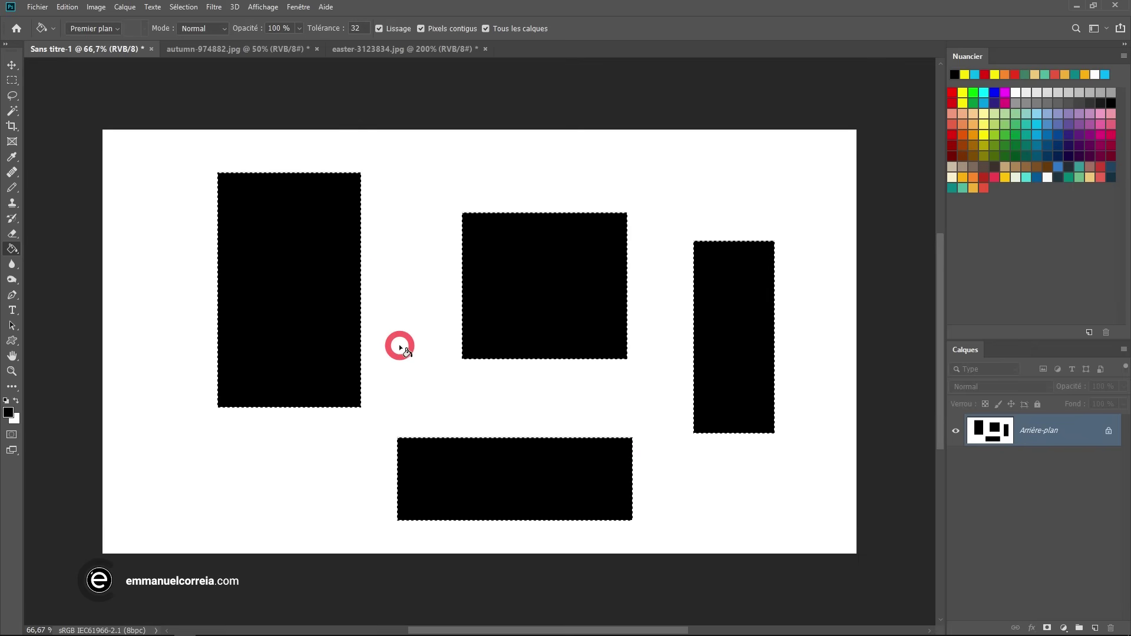
key(ctrl+z)
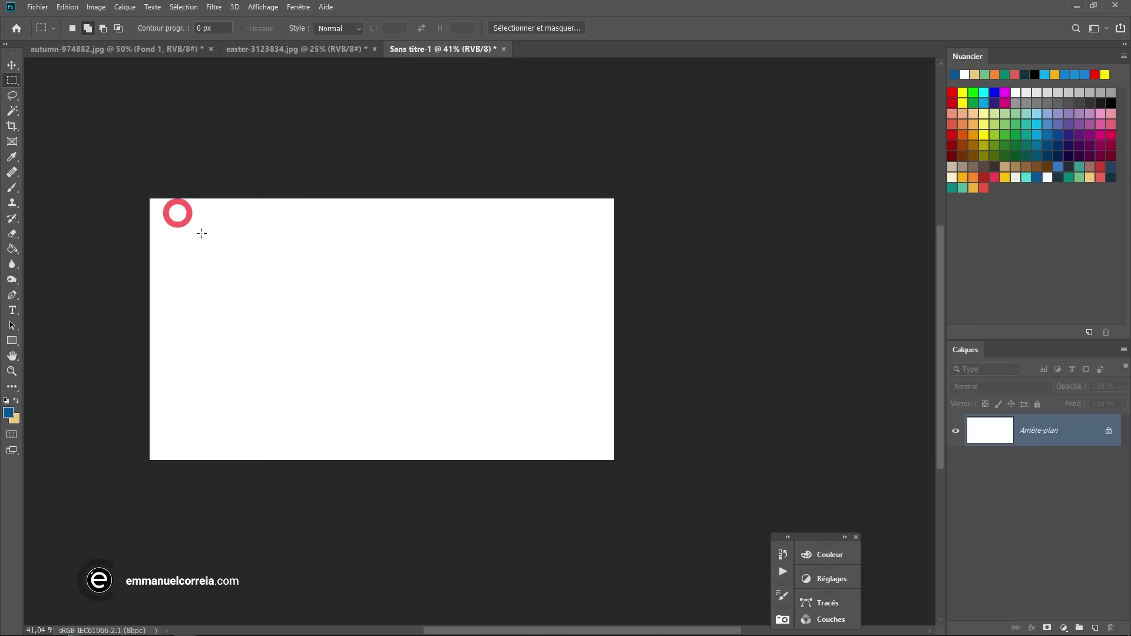
Draw a tall rectangular marquee selection on the left half of the blank canvas.
drag(232, 238, 314, 372)
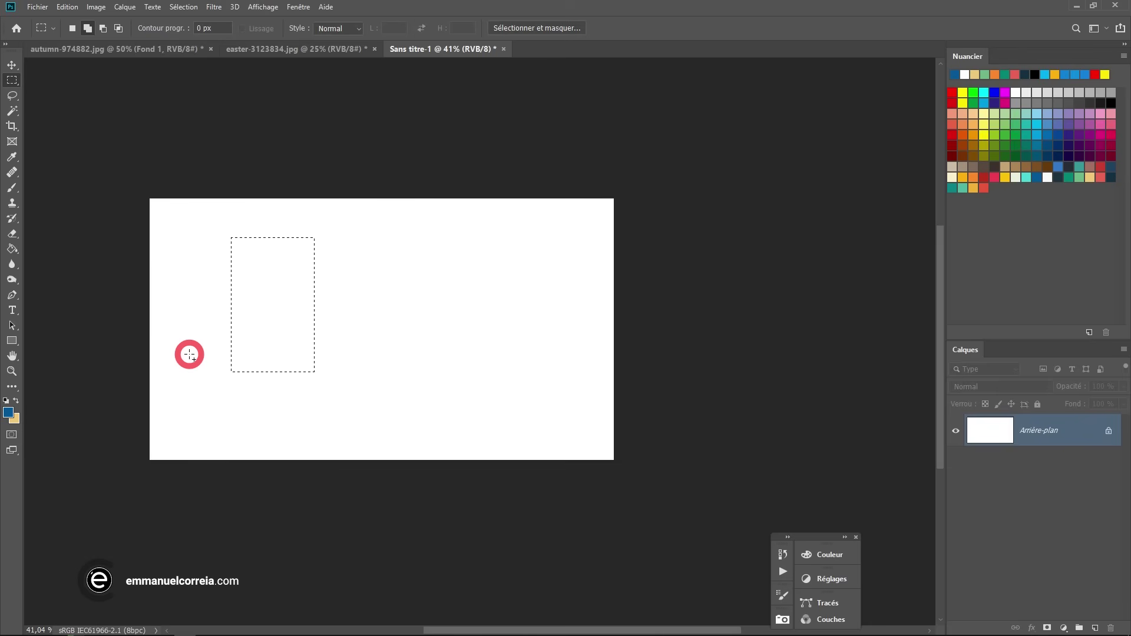
Try filling the selection directly with the blue foreground colour and with the beige background colour, undoing each fill.
key(alt+BackSpace)
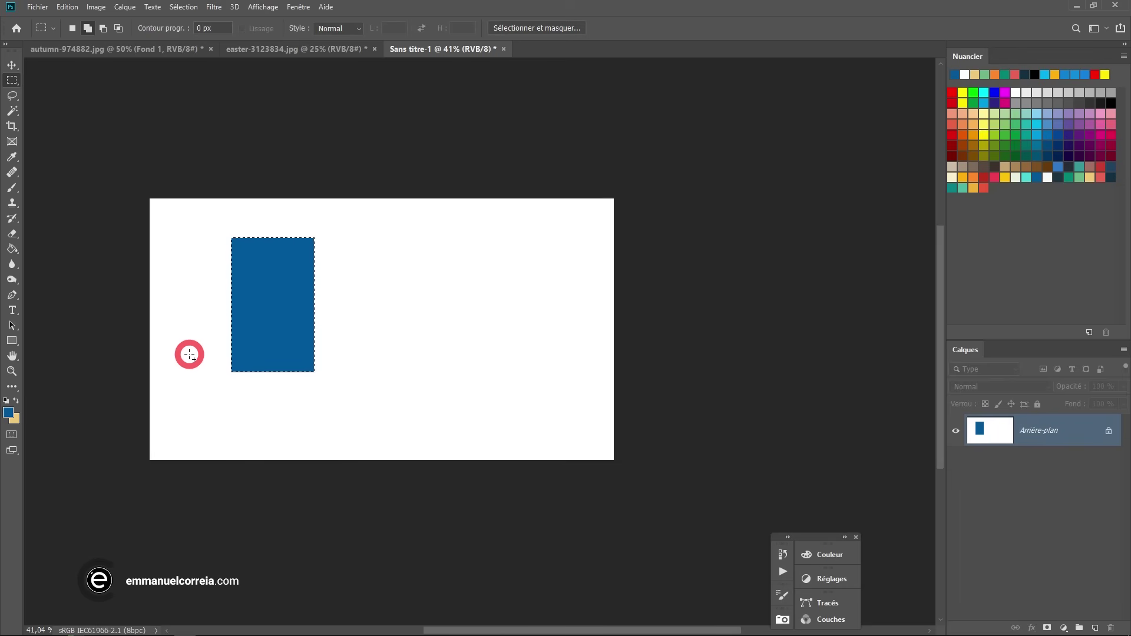
key(ctrl+z)
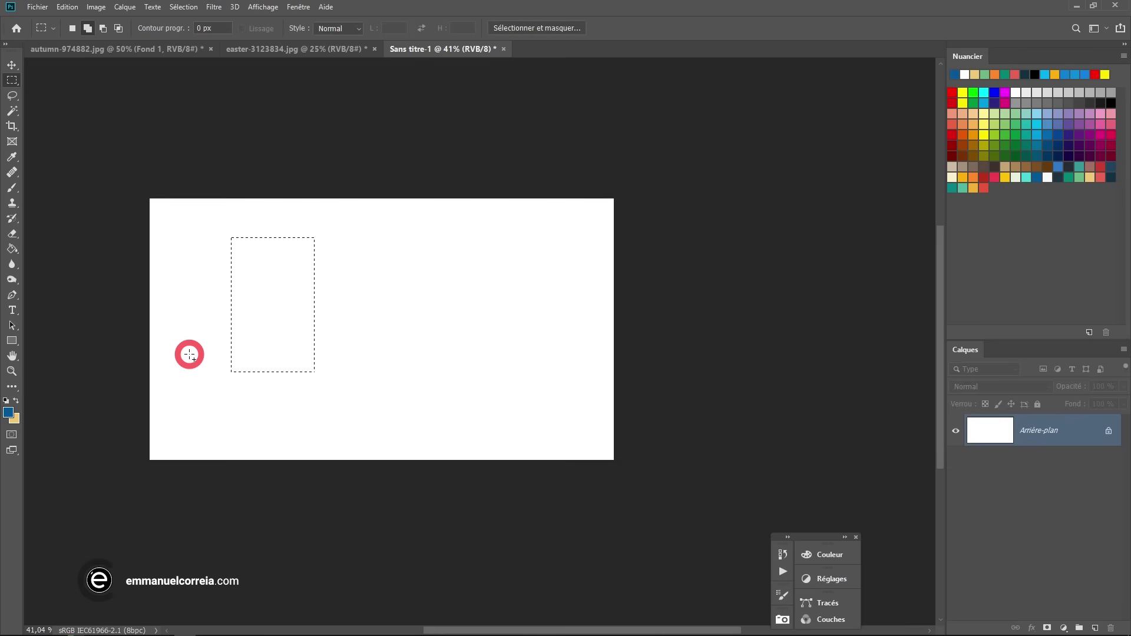
key(ctrl+BackSpace)
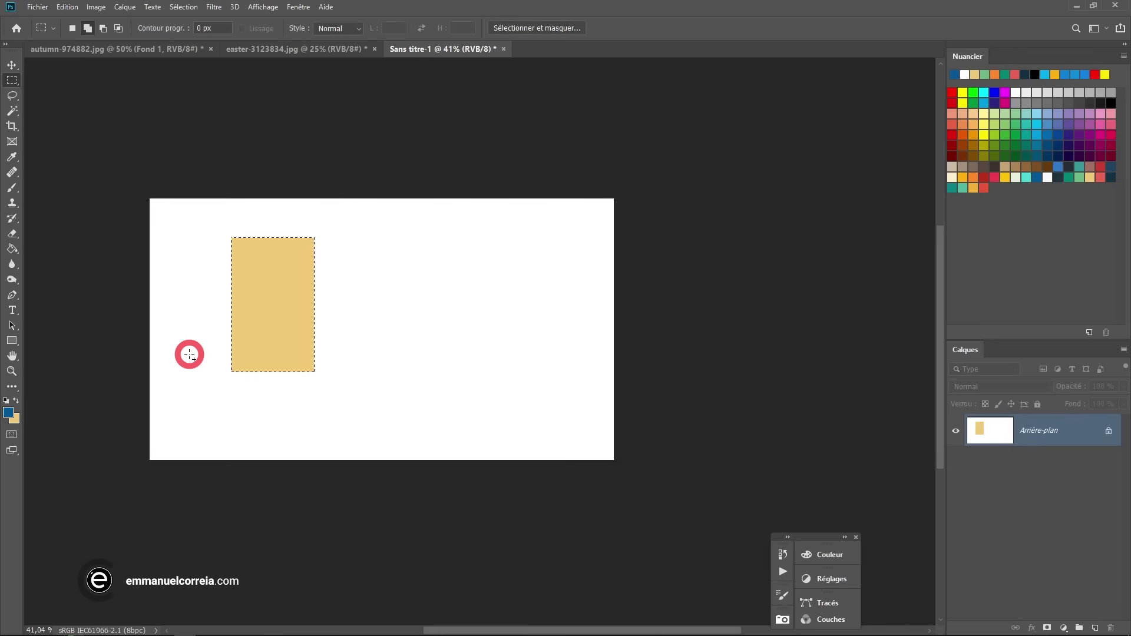
key(ctrl+z)
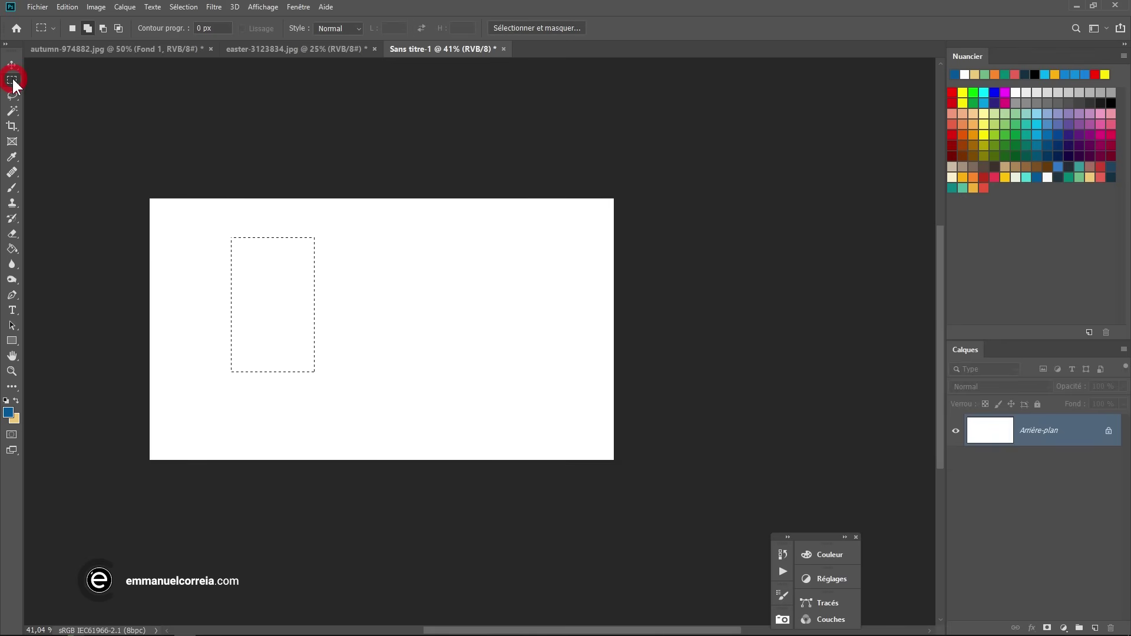
Fill the tall rectangular selection with the blue foreground colour using the Paint Bucket.
key(g)
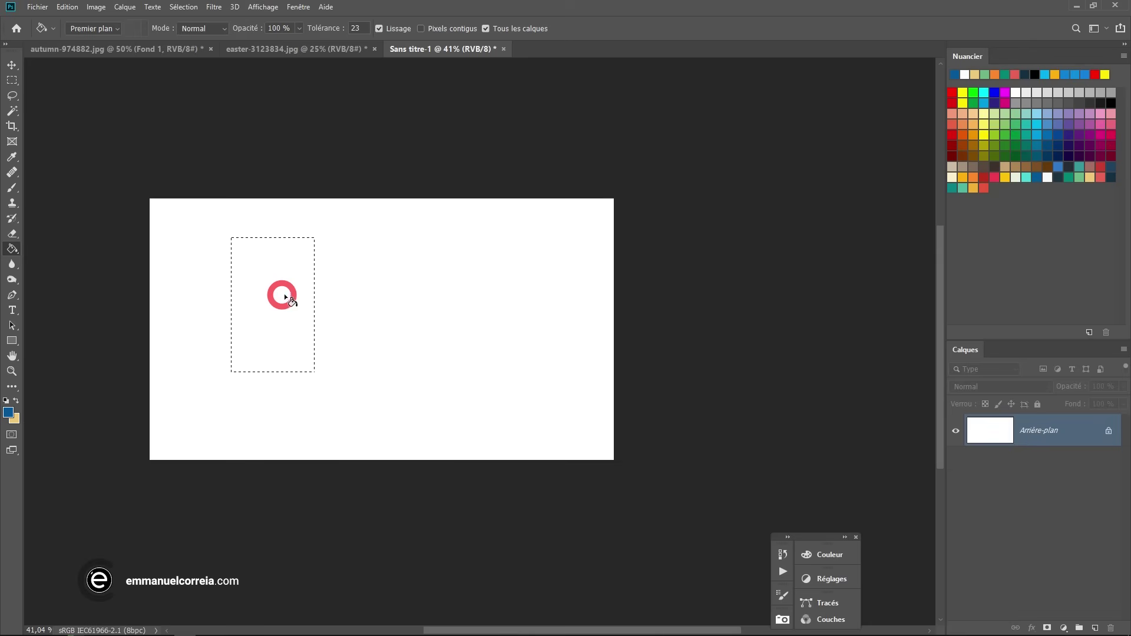
key(m)
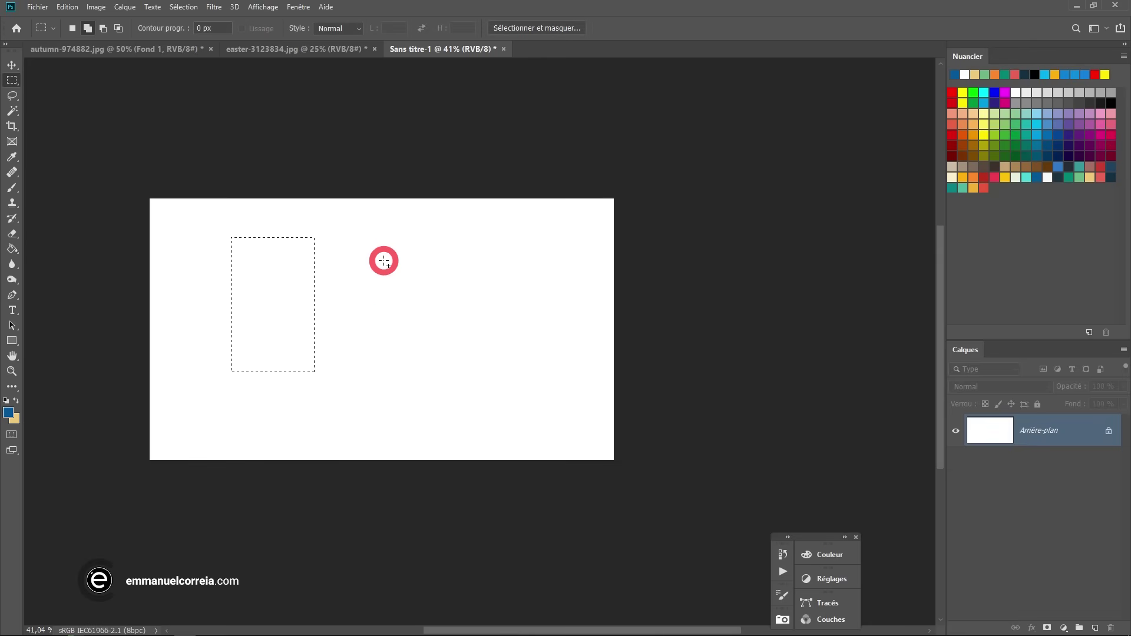
key(g)
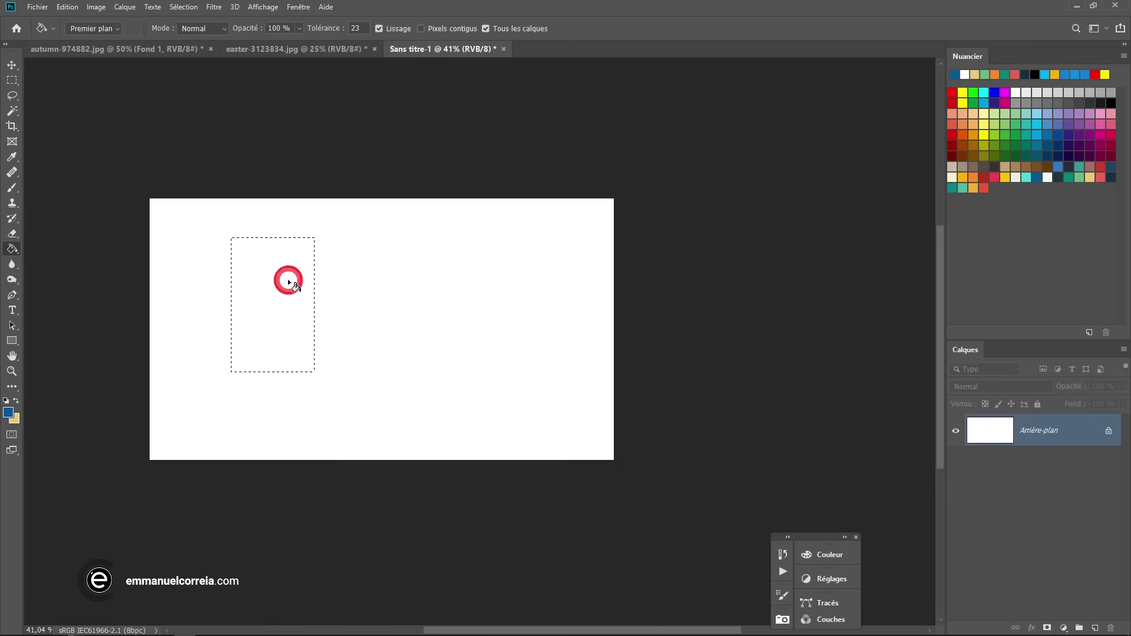
click(289, 282)
Add a wide rectangle to the selection, right of the blue one, and fill it with blue using the Paint Bucket.
key(m)
drag(385, 245, 522, 330)
key(g)
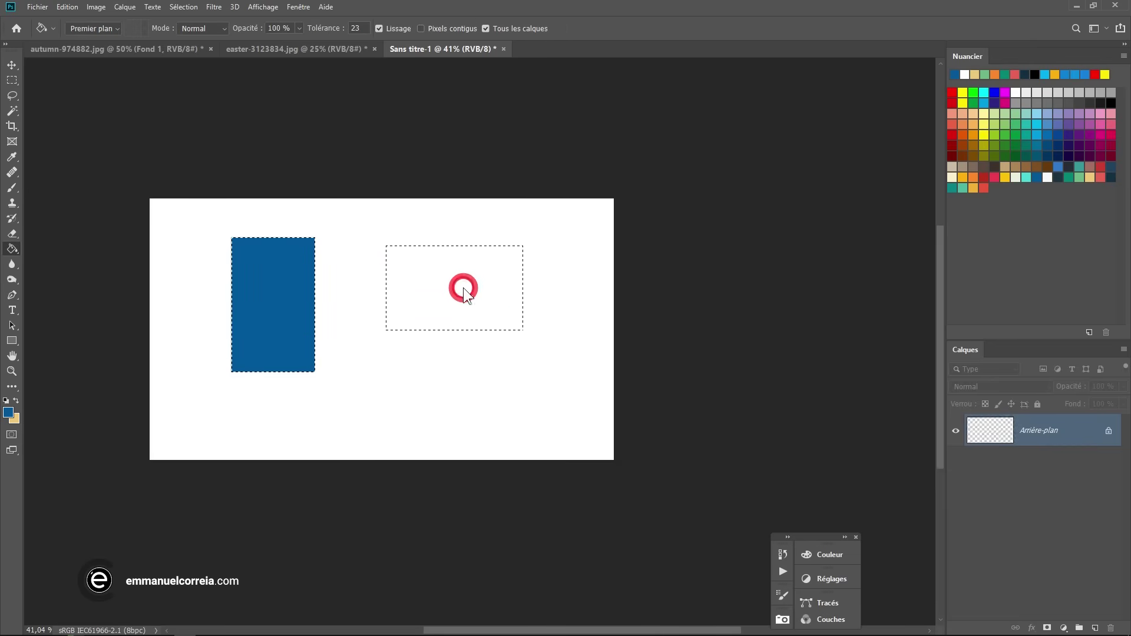
click(463, 288)
key(m)
key(g)
key(m)
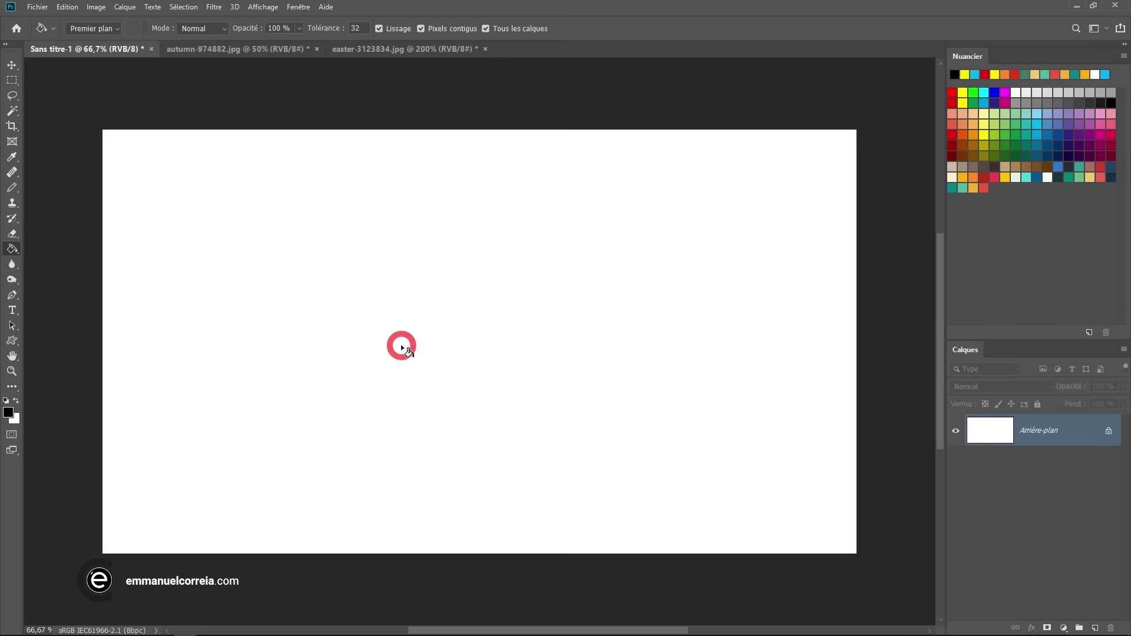
Fill the white canvas with a vertical linear gradient from the "Jaune, Violet" preset, yellow at the top and violet at the bottom.
click(340, 29)
click(13, 249)
click(51, 248)
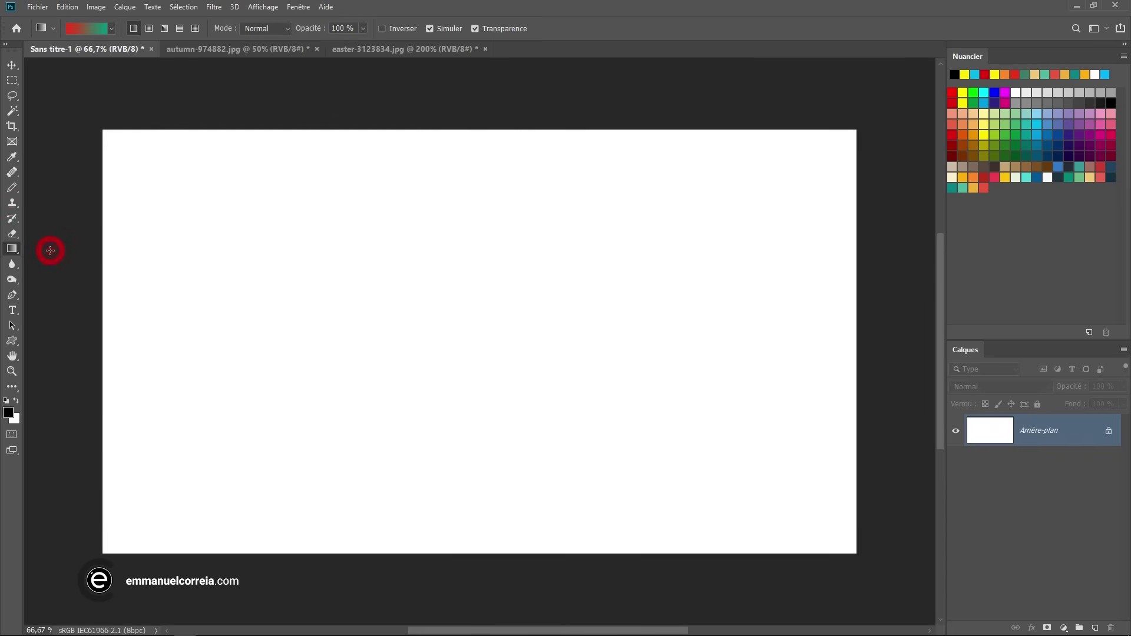
click(83, 28)
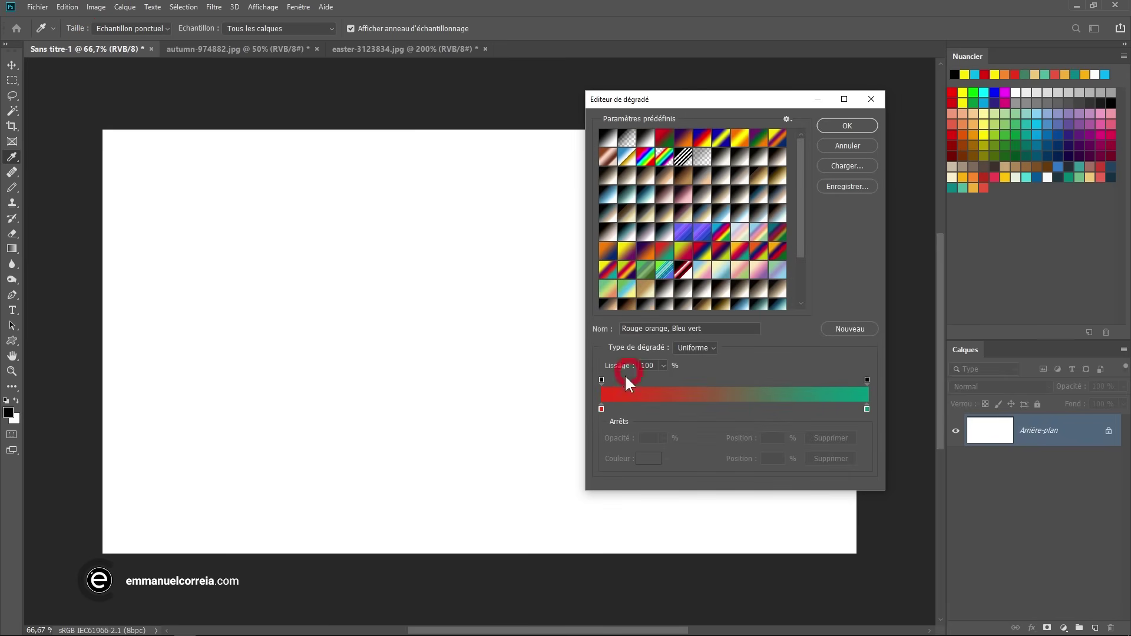
click(625, 252)
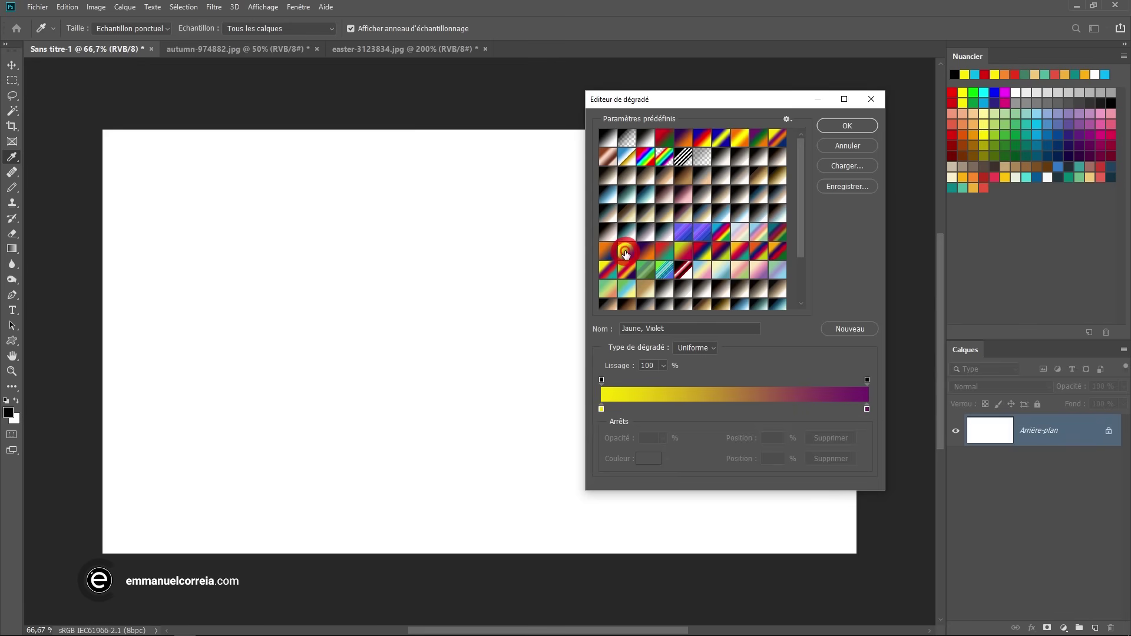
click(845, 127)
drag(437, 166, 446, 515)
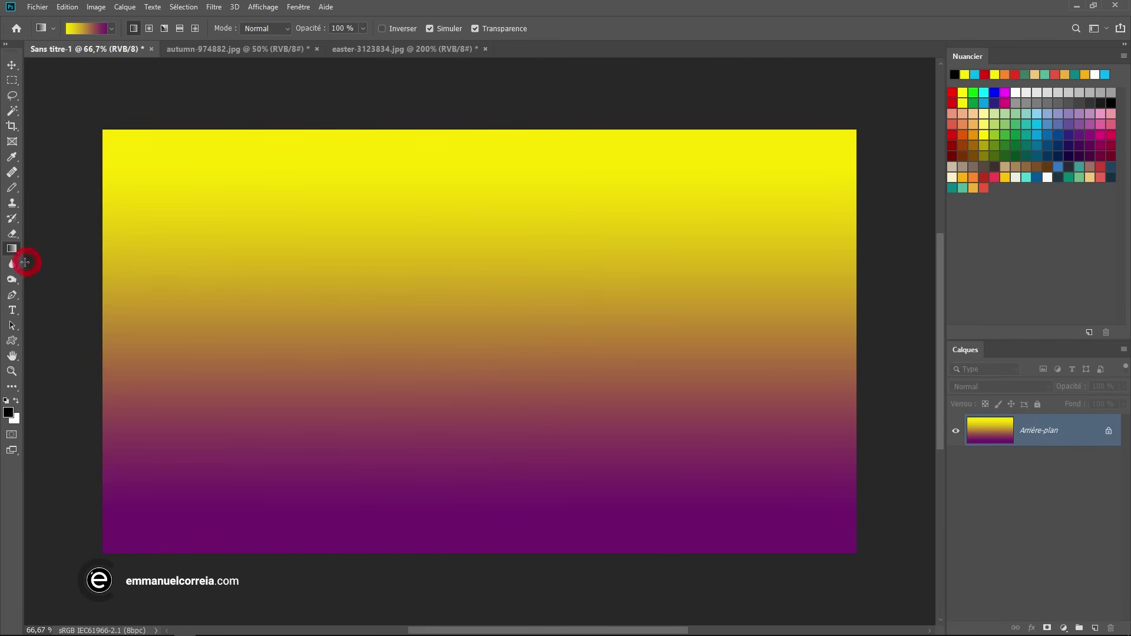
Switch to the Paint Bucket tool and choose the dark blue swatch as the foreground colour.
right_click(12, 250)
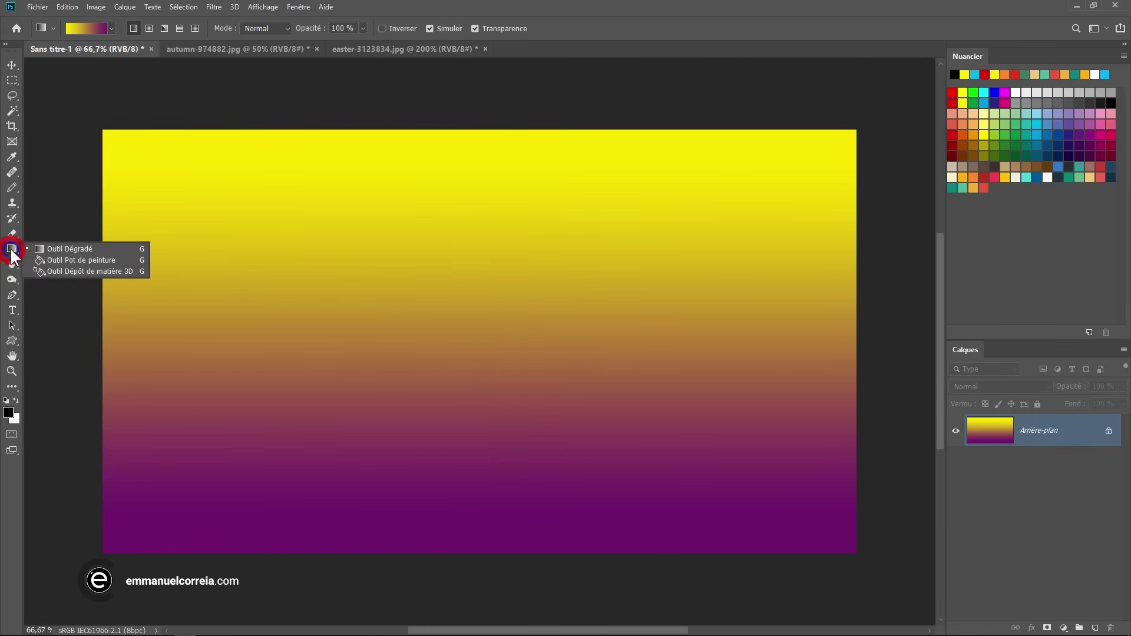
click(59, 260)
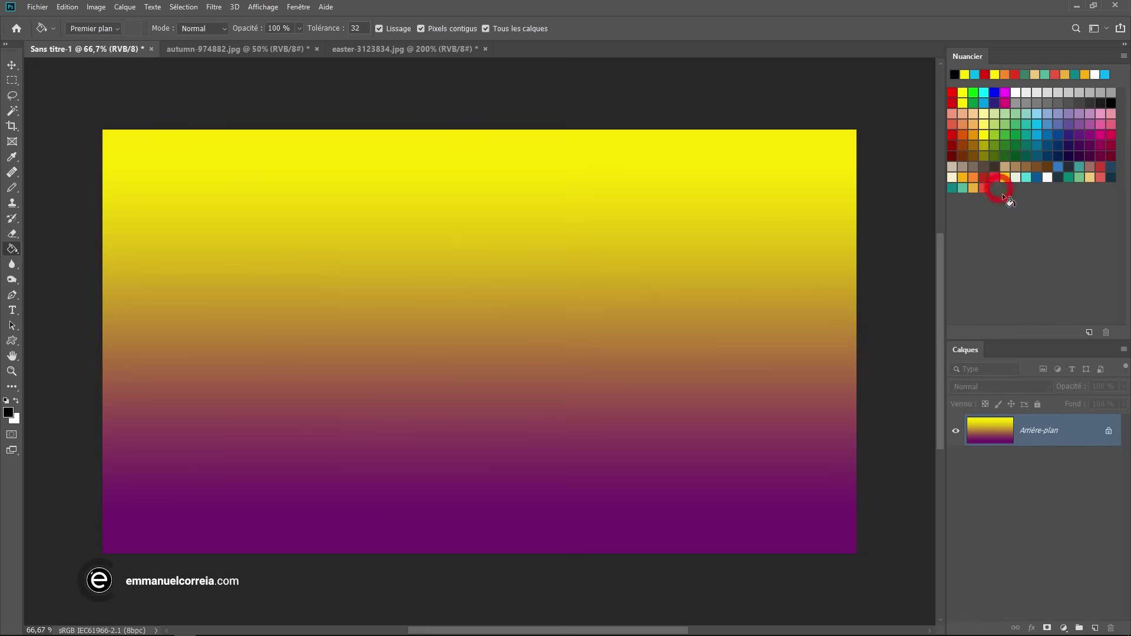
click(1037, 177)
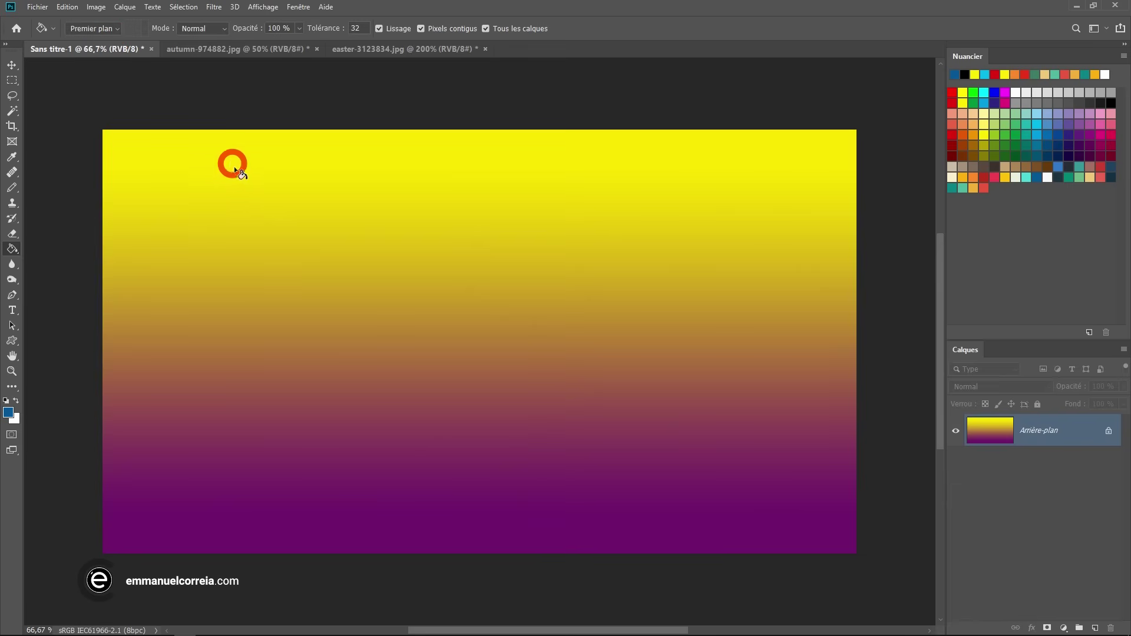
Try filling the middle of the gradient with blue at tolerance 32, and undo the fill.
click(358, 30)
click(369, 313)
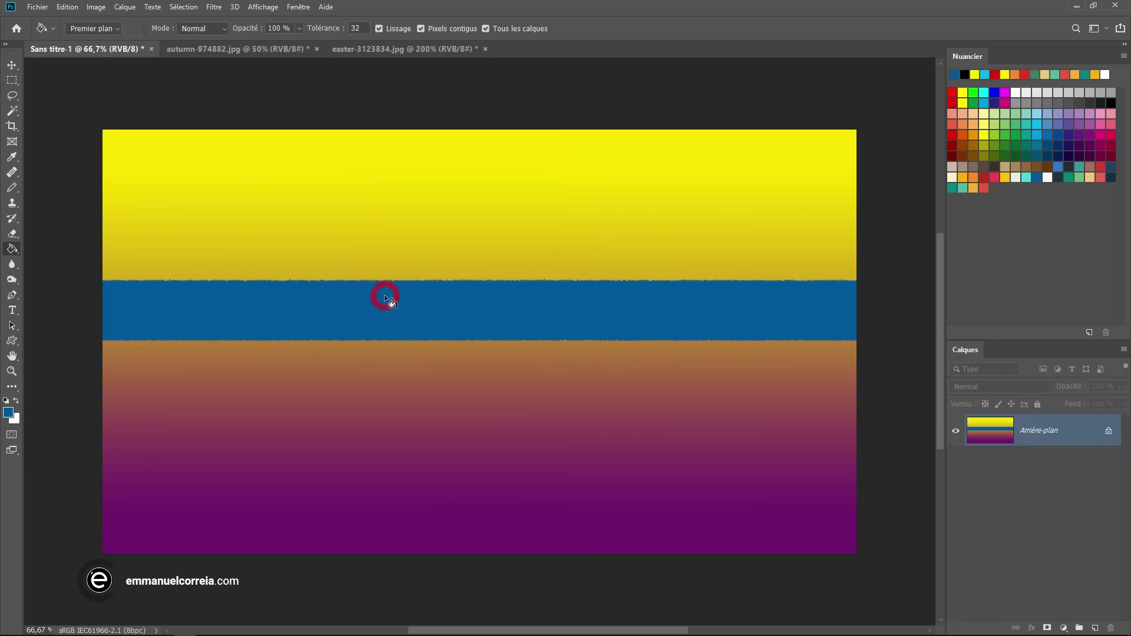
click(356, 28)
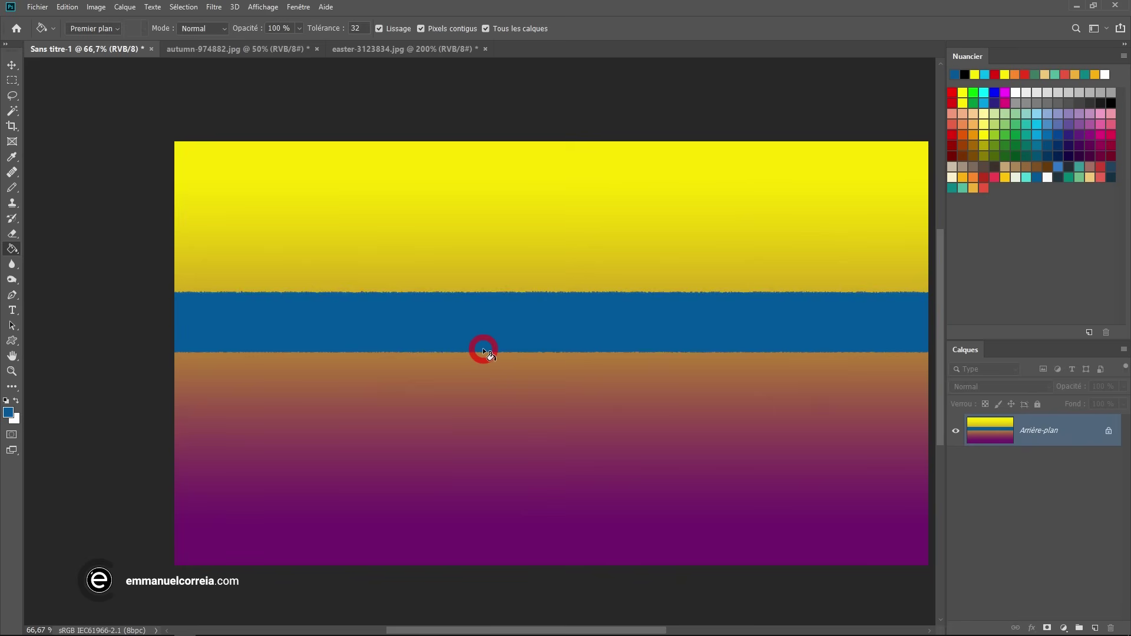
drag(480, 334, 417, 320)
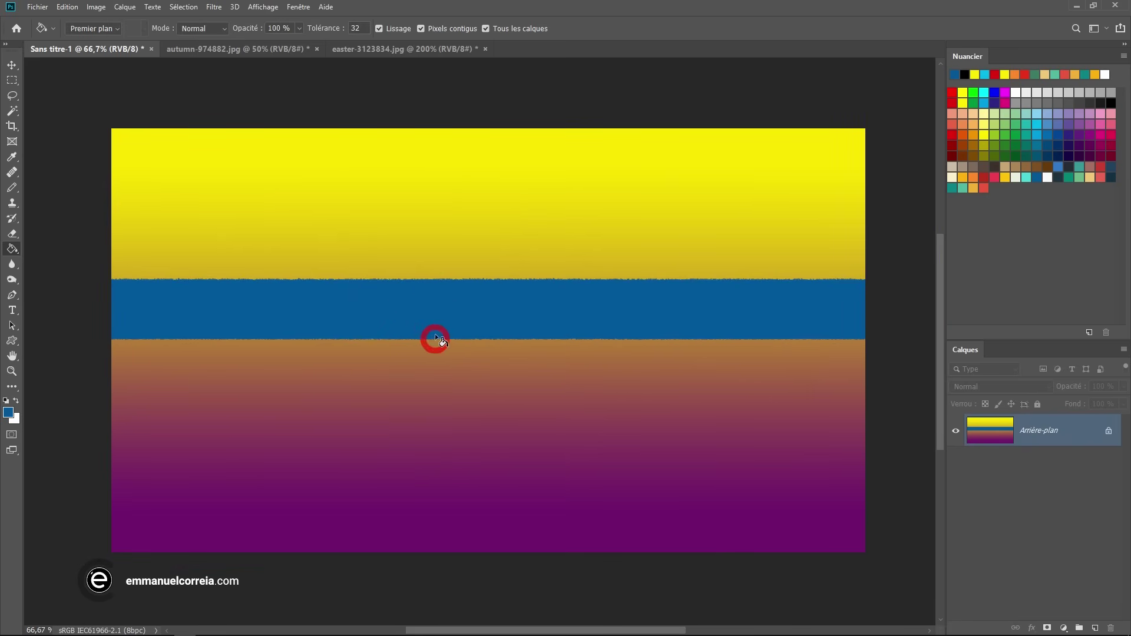
key(ctrl+z)
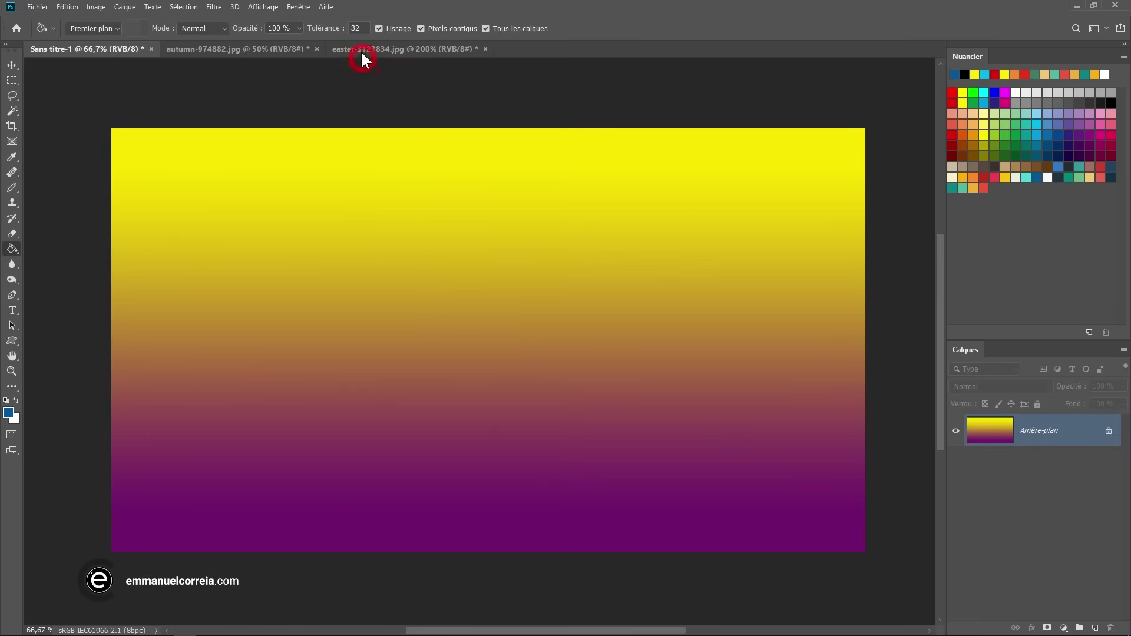
Set the tolerance to 0, try filling a point in the middle of the gradient, and inspect the filled pixels up close.
click(321, 33)
text(0)
click(390, 310)
ctrl+click(411, 328)
drag(324, 292, 378, 312)
ctrl+click(372, 305)
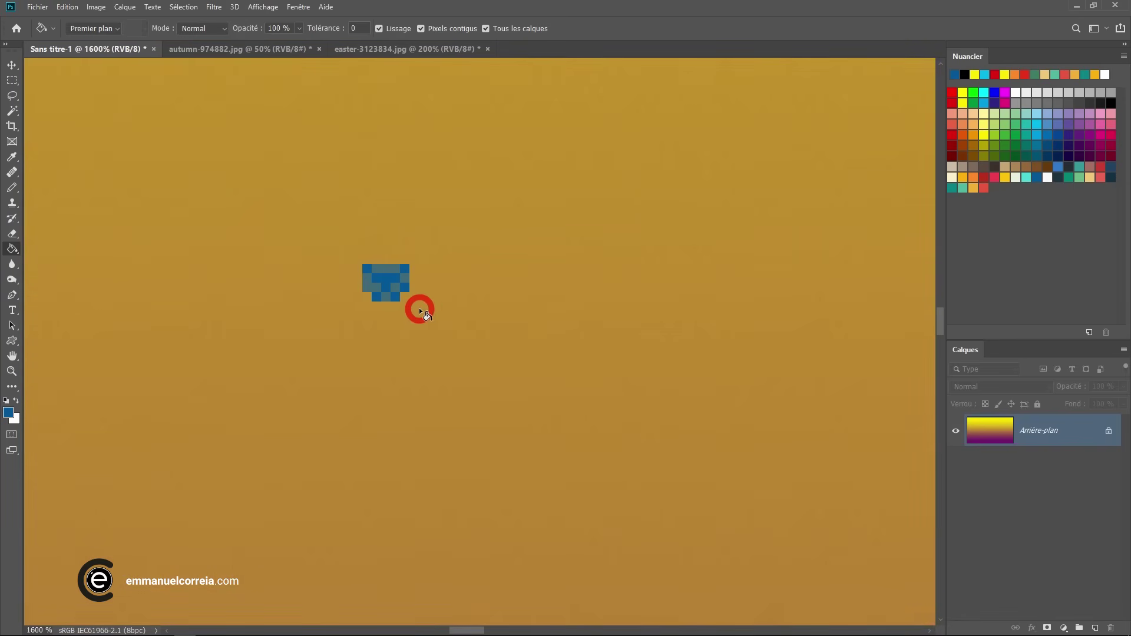
ctrl+click(415, 297)
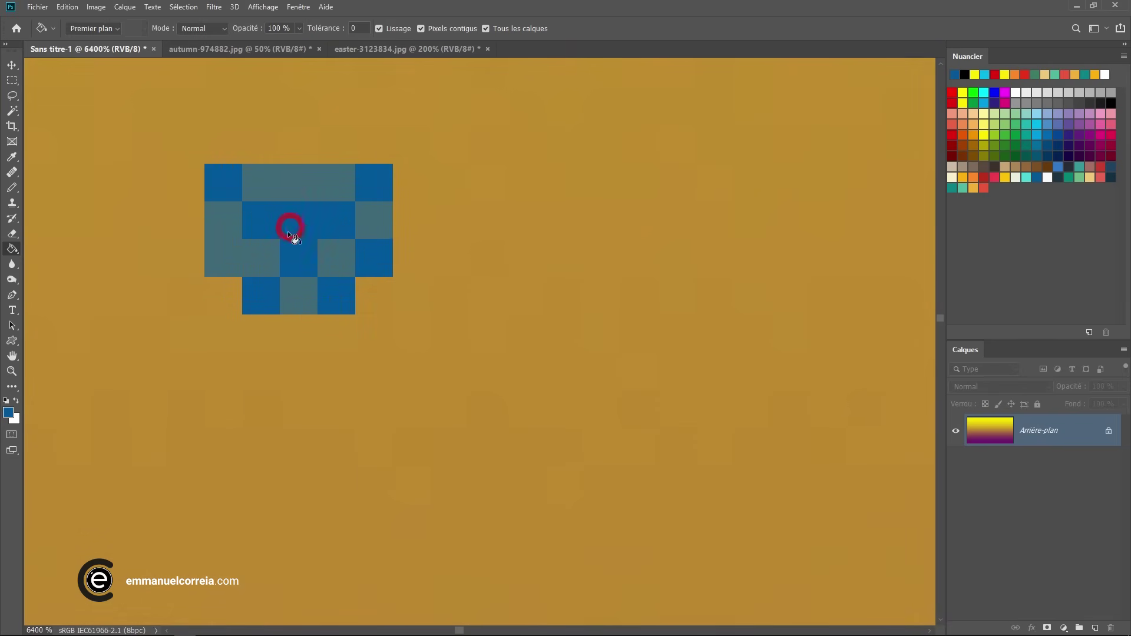
click(299, 241)
scroll(410, 308, down, 12)
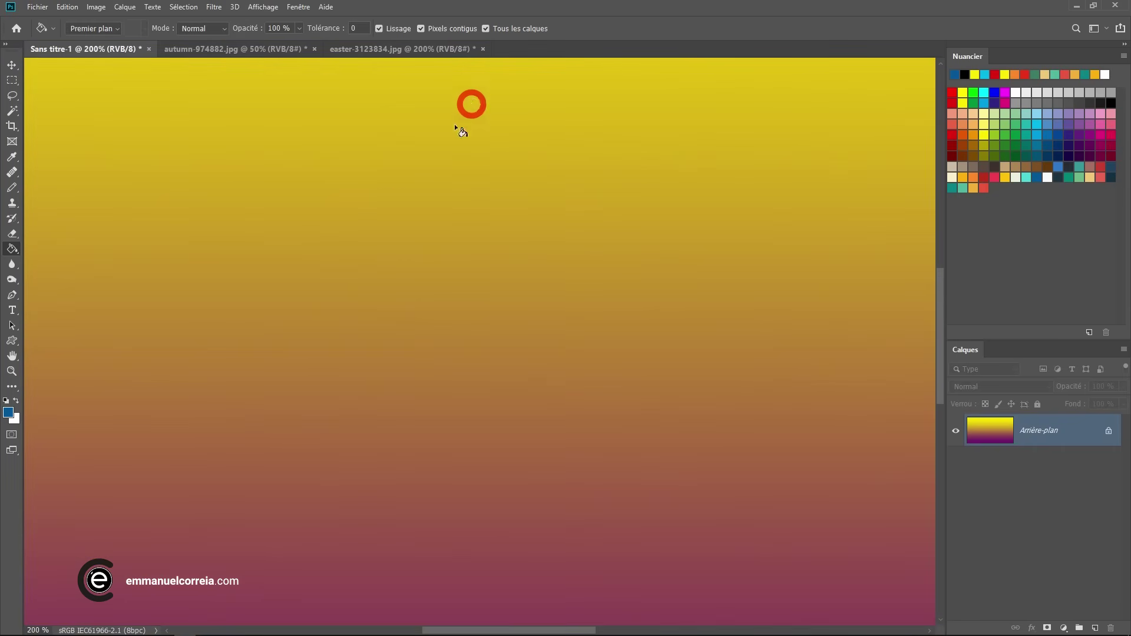
Turn off contiguous pixels, try filling the middle of the gradient at tolerance 0, and undo the fill.
scroll(456, 127, down, 2)
click(438, 27)
click(302, 323)
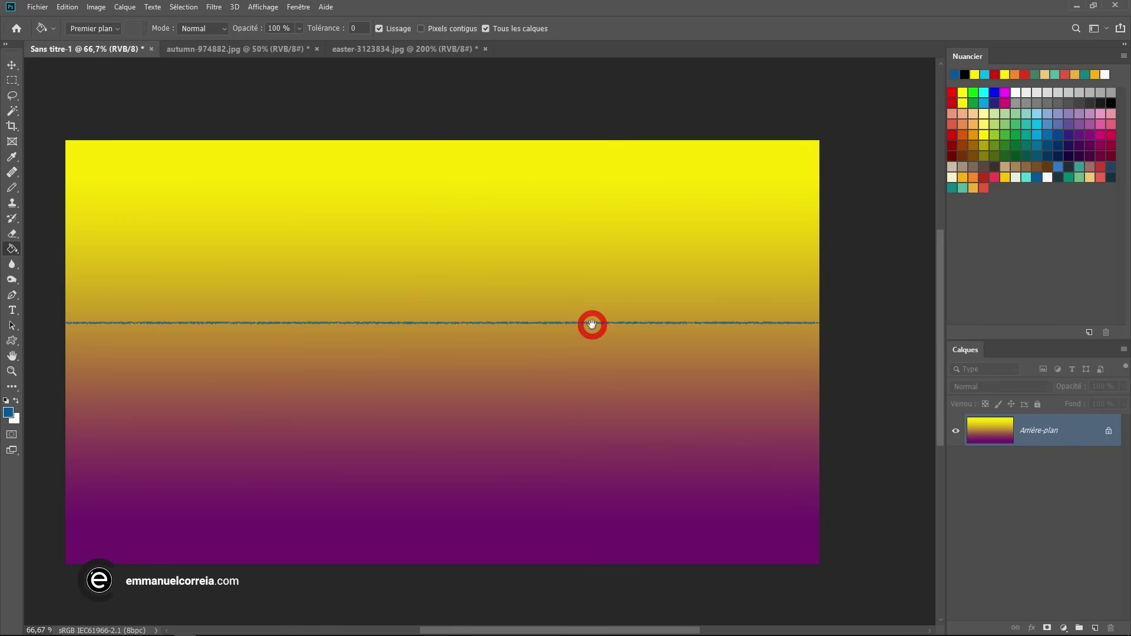
scroll(594, 323, up, 8)
click(601, 286)
scroll(680, 320, down, 10)
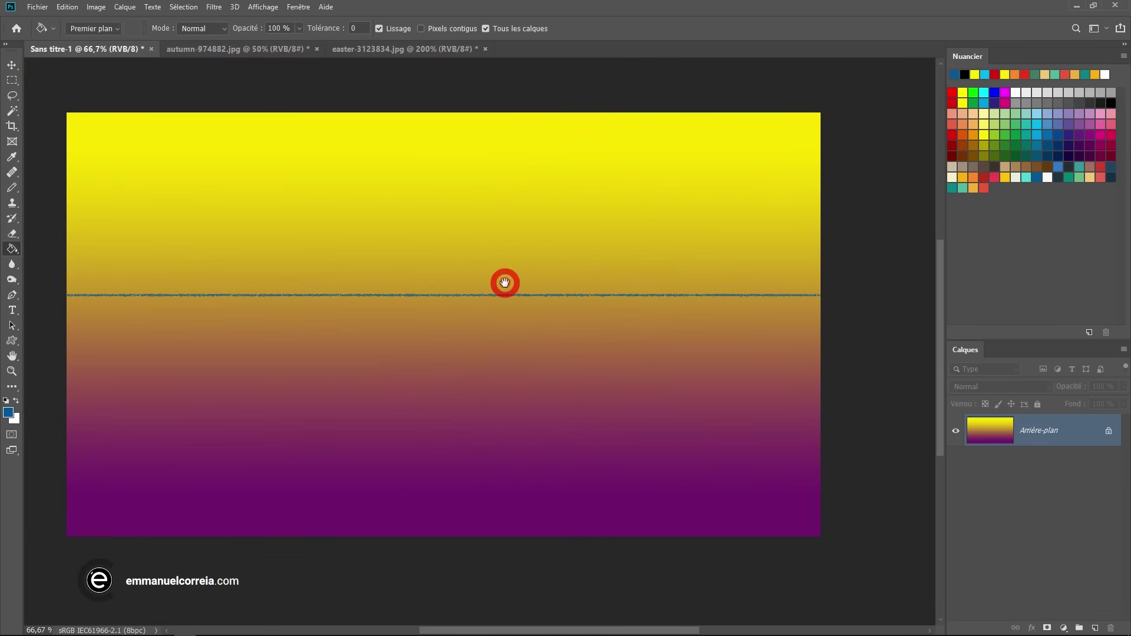
drag(505, 283, 506, 283)
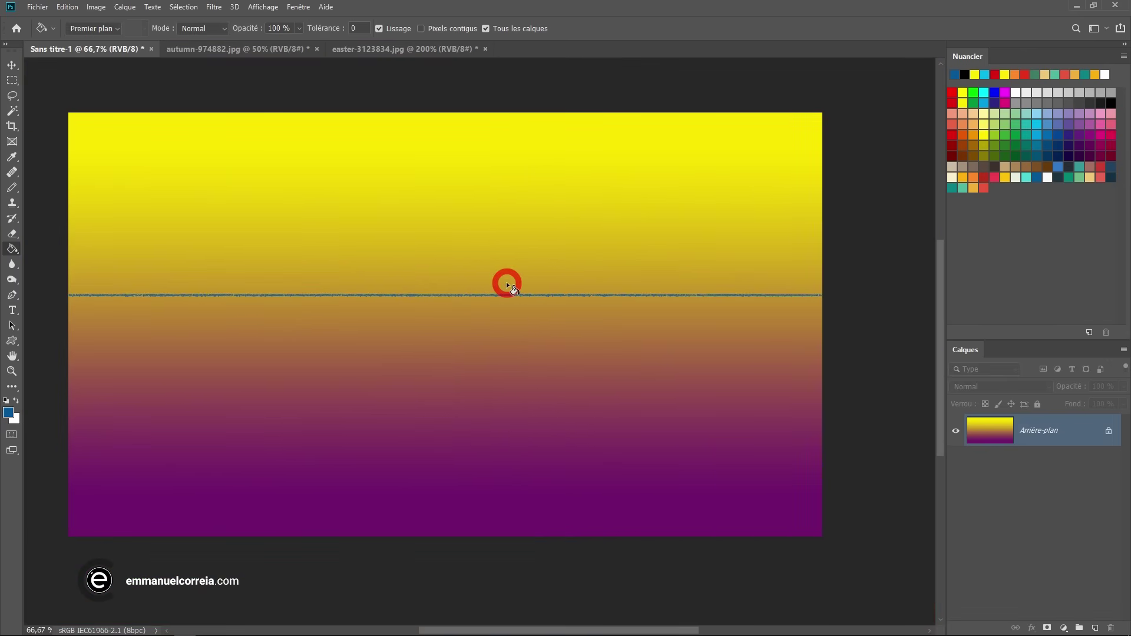
key(ctrl+z)
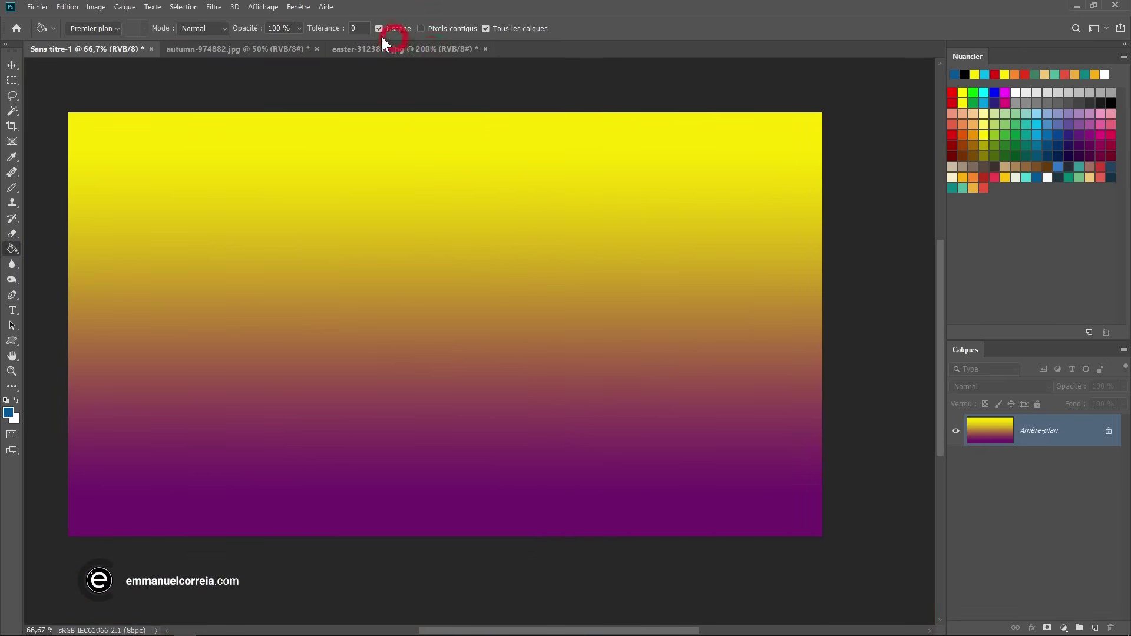
Set the tolerance to 100, try filling the middle of the gradient with blue, and undo the fill.
click(355, 28)
text(100)
click(371, 302)
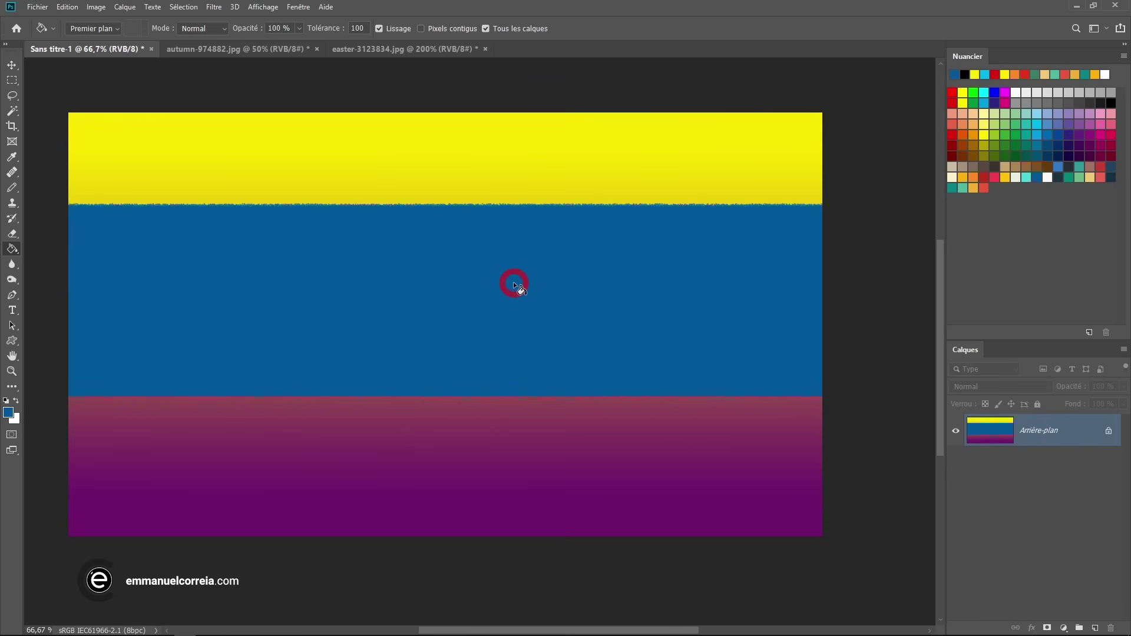
key(ctrl+z)
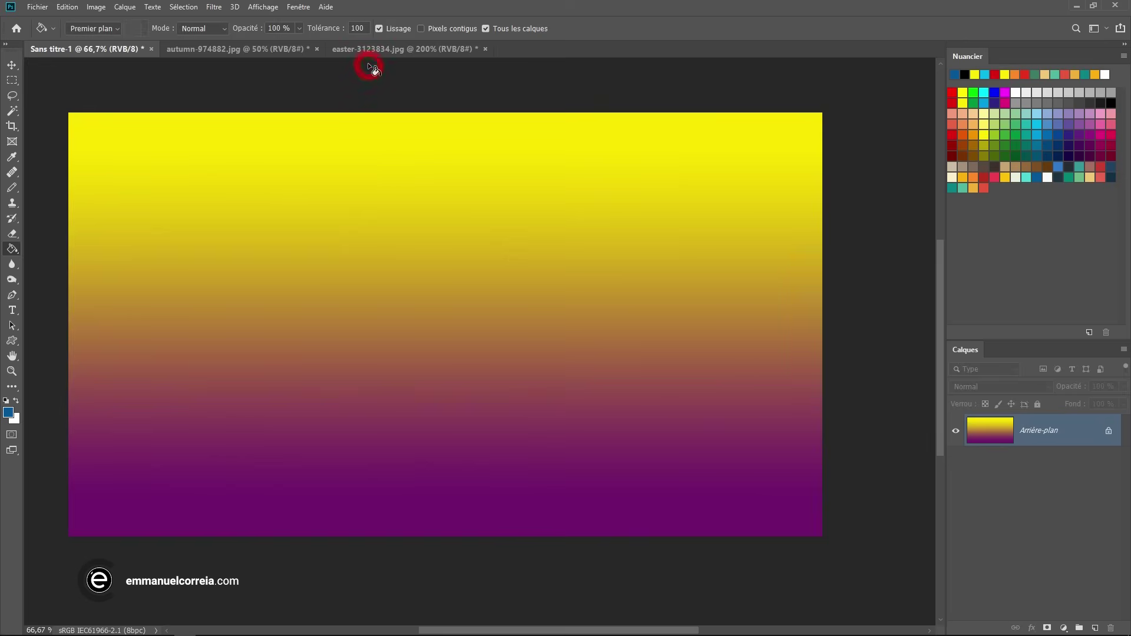
Set the tolerance to 255 and try filling from the gradient's middle and from its top edge, undoing each fill.
click(369, 31)
text(25)
click(349, 165)
click(361, 317)
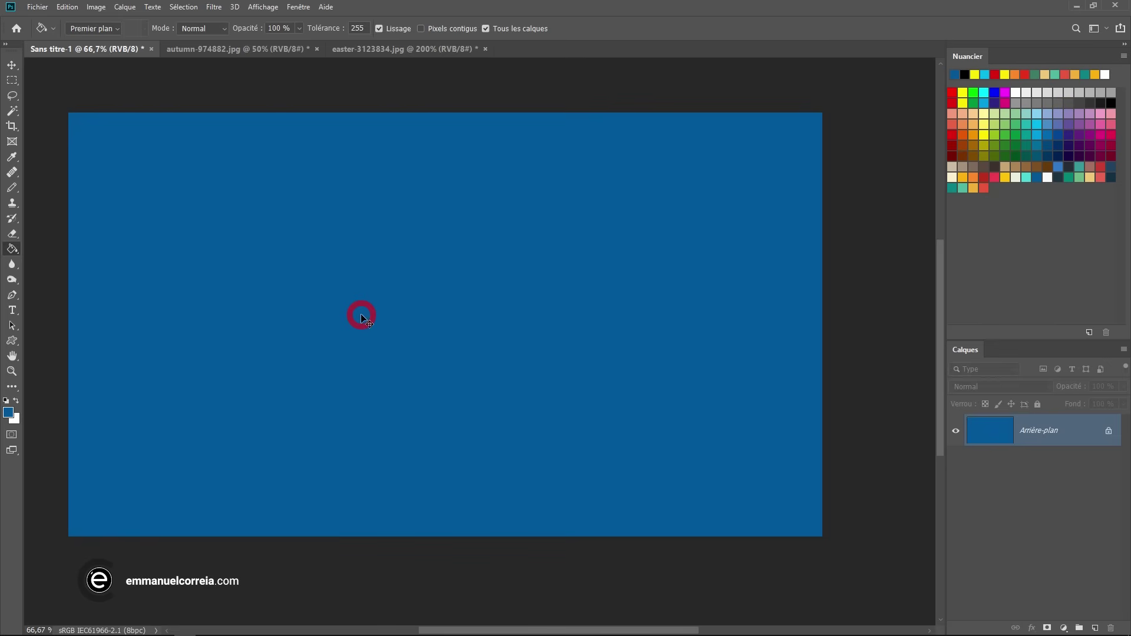
key(ctrl+z)
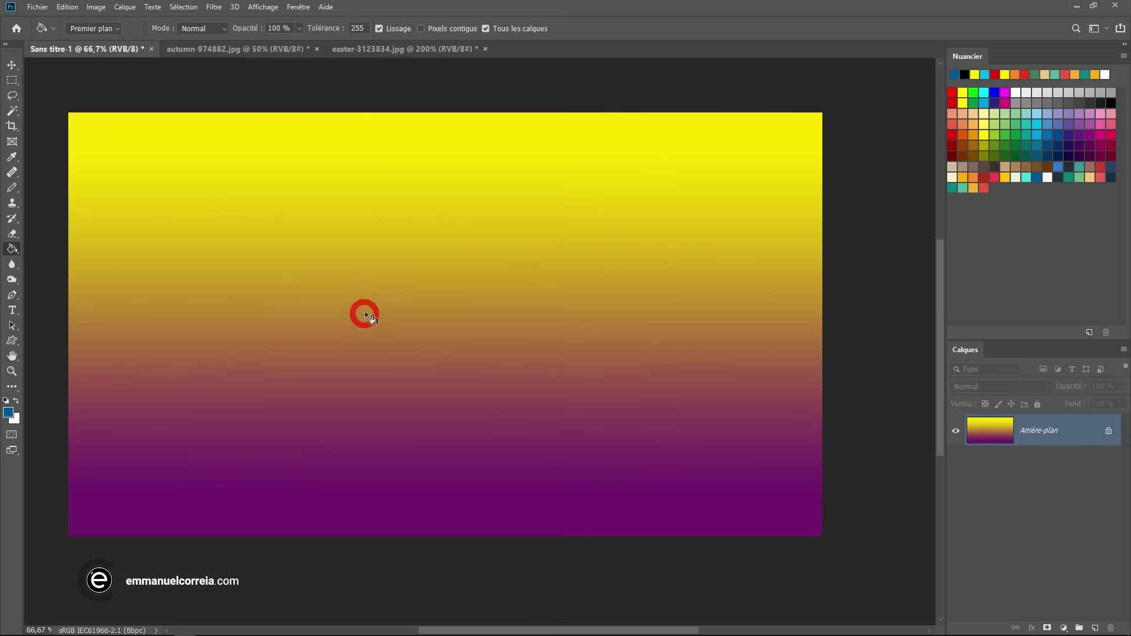
click(197, 117)
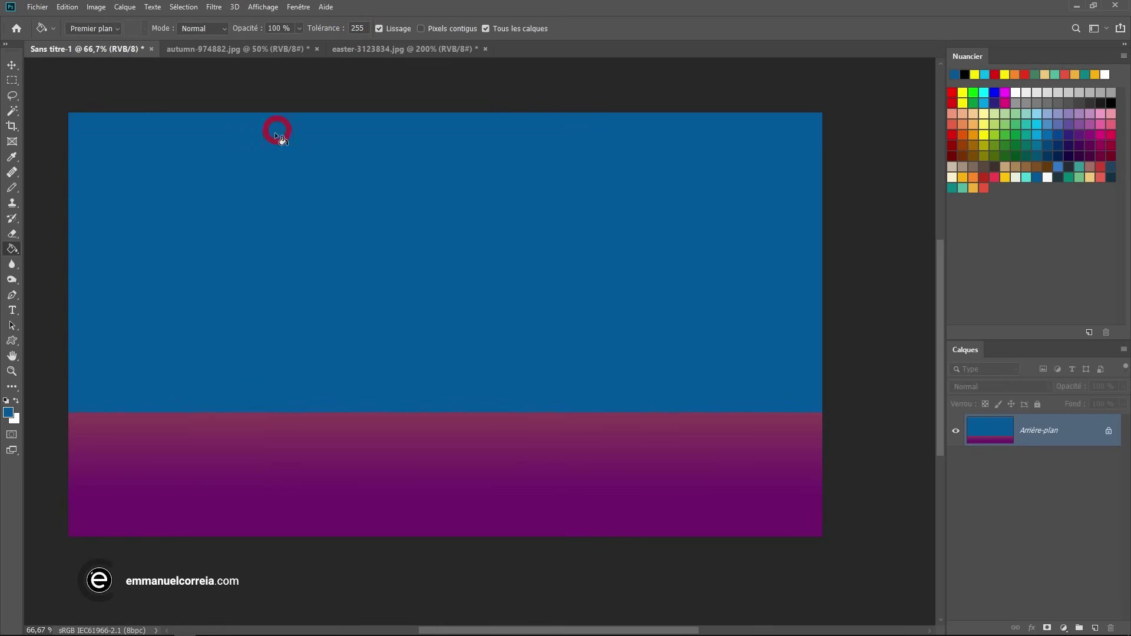
key(ctrl+z)
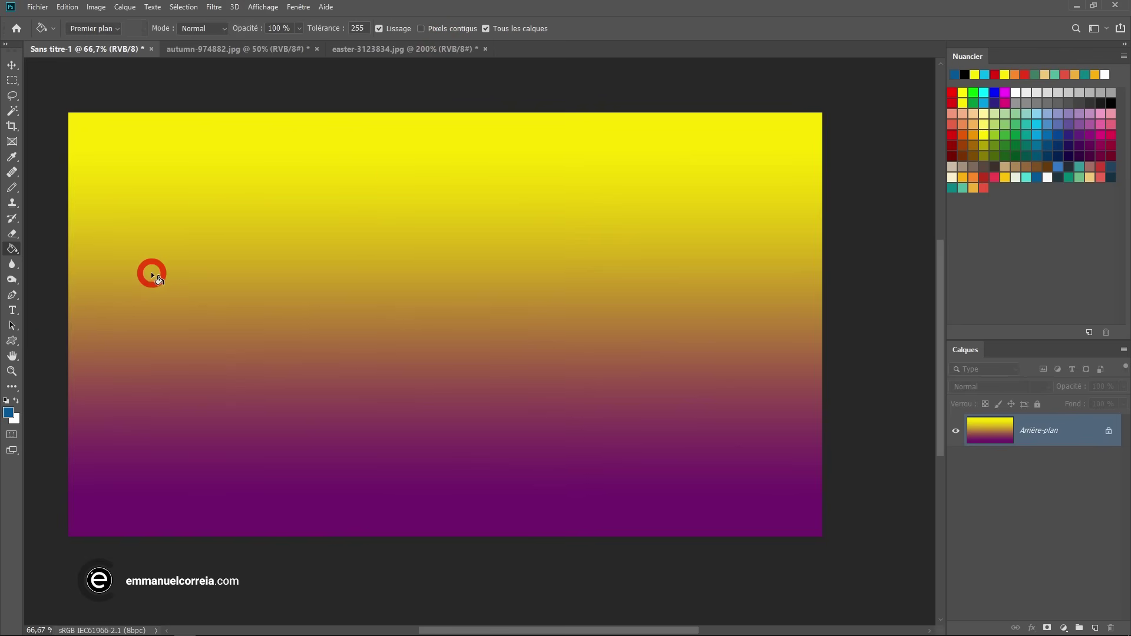
Choose the heart as the Custom Shape tool's shape and append the complete "Toutes" shape set to the library.
click(12, 340)
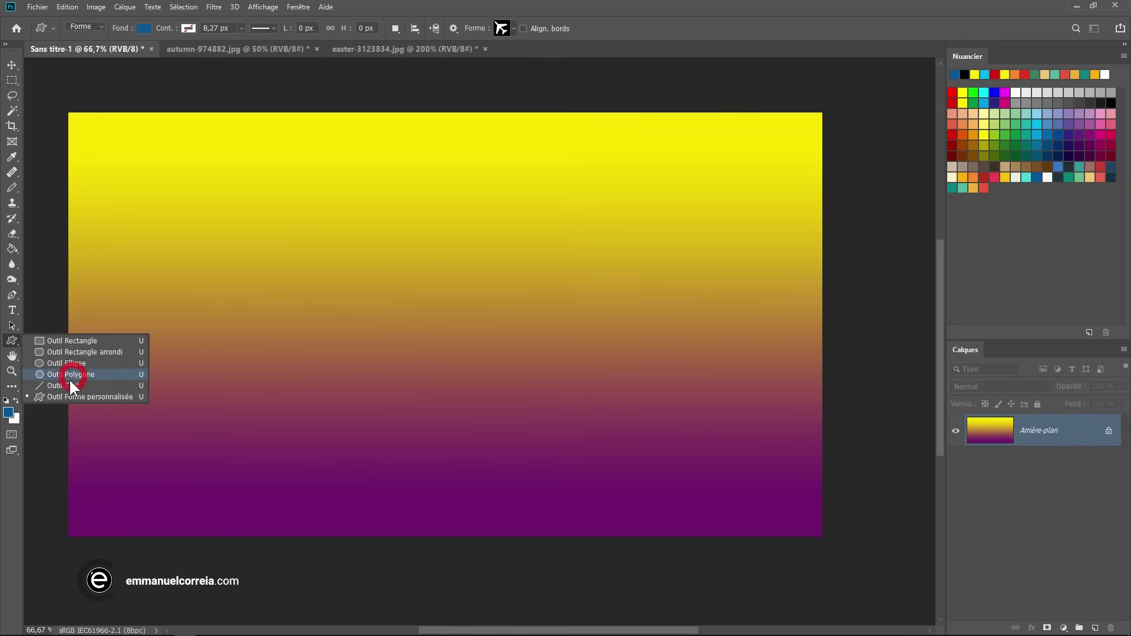
click(76, 396)
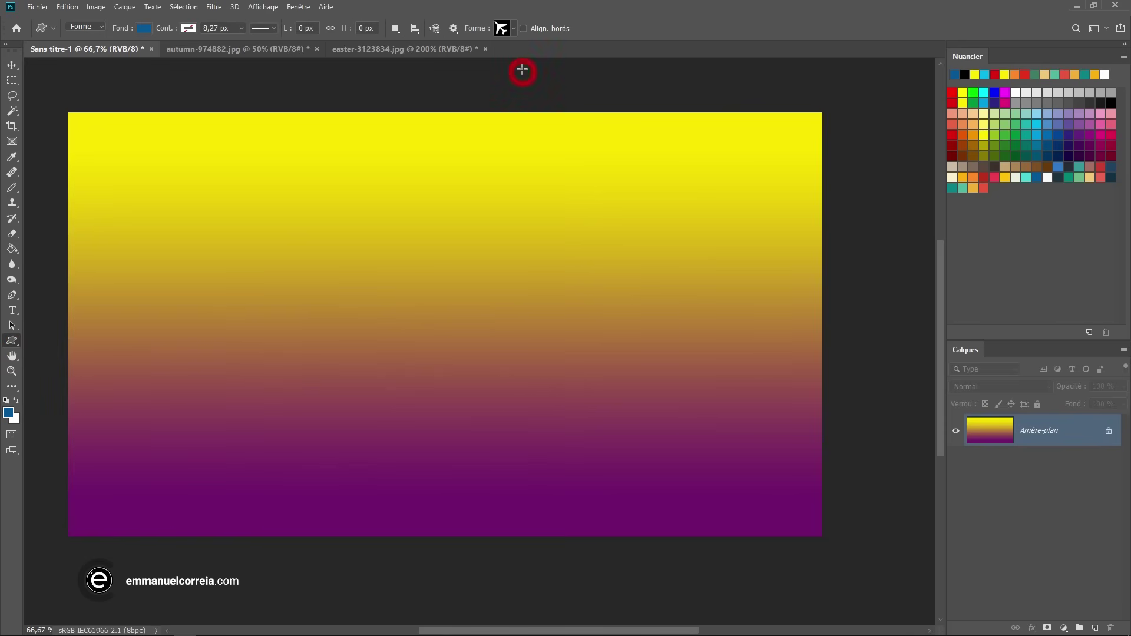
click(504, 27)
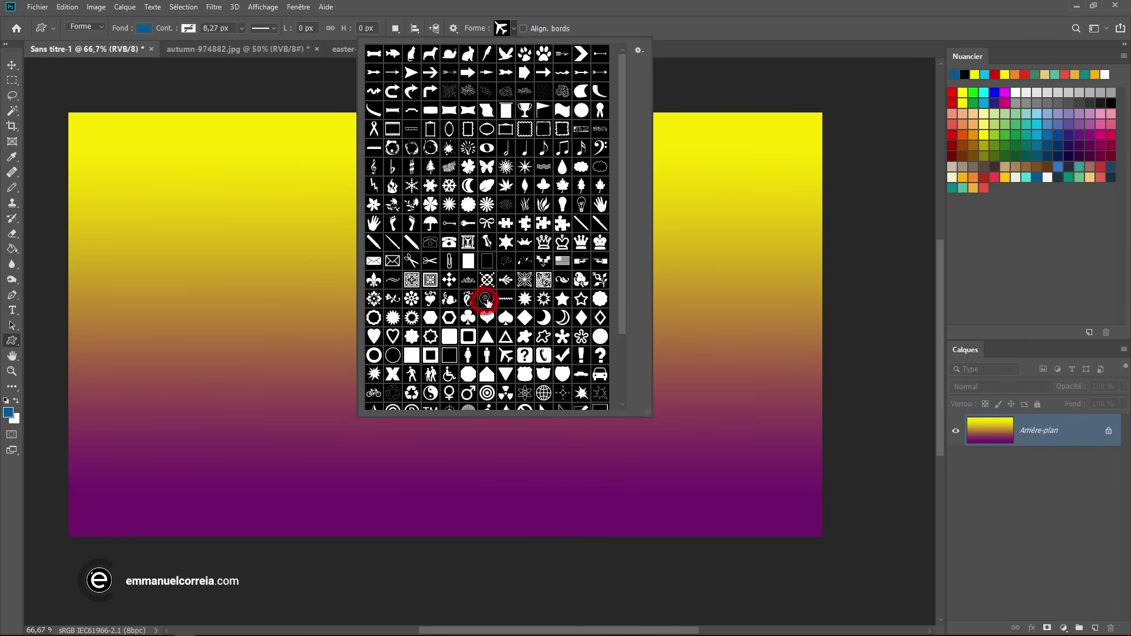
click(486, 317)
click(637, 50)
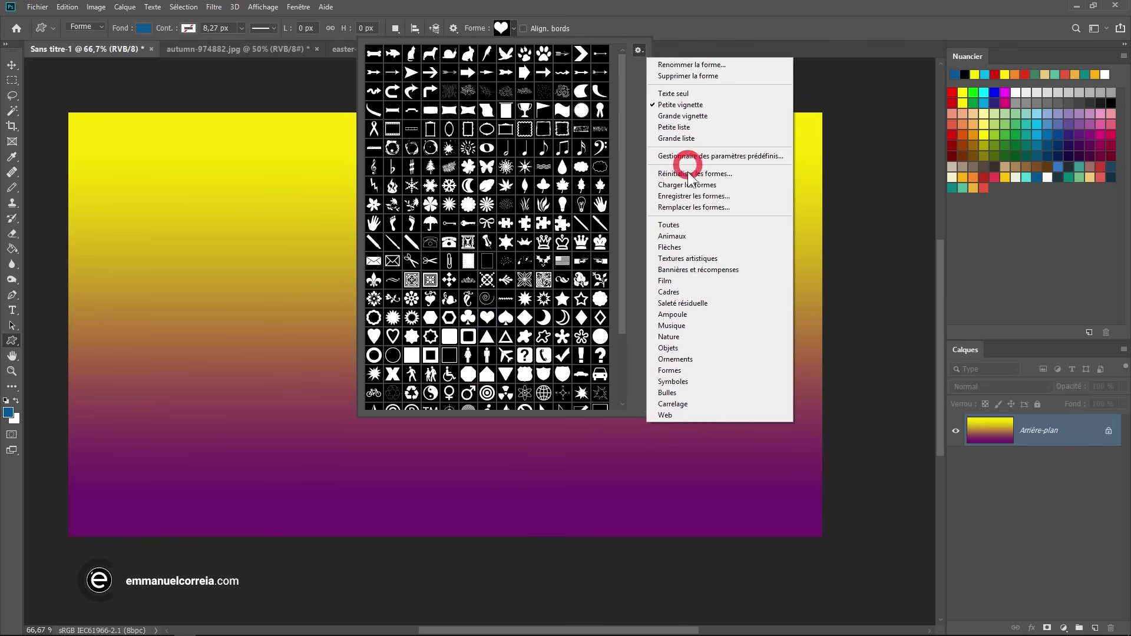
click(678, 224)
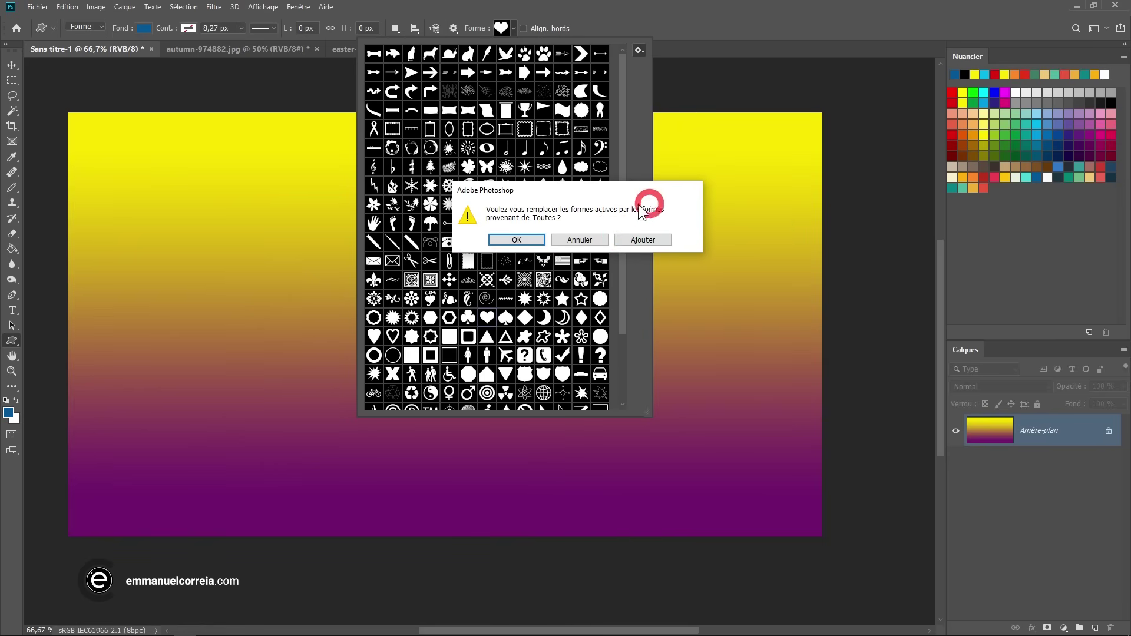
click(633, 242)
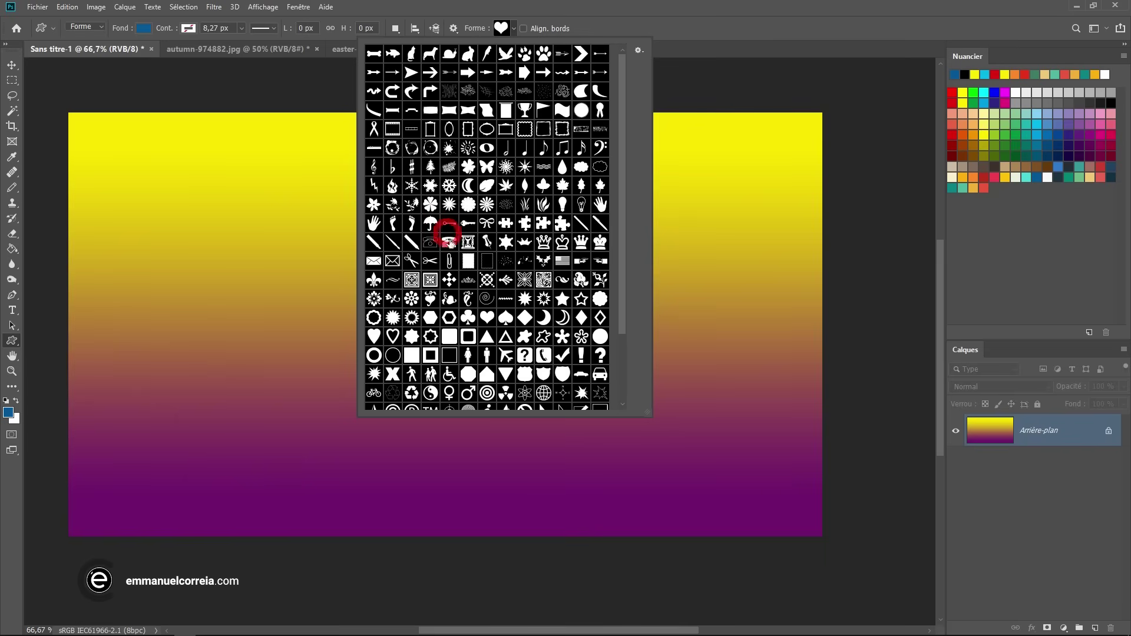
click(253, 207)
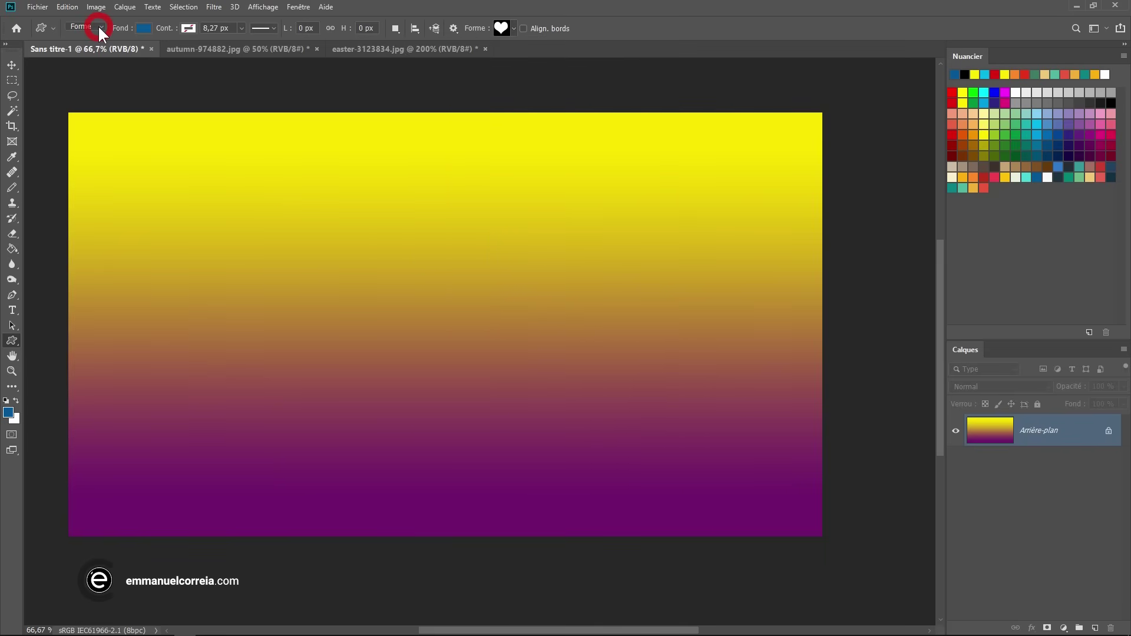
Set the shape mode to Pixels and draw three blue hearts of different sizes over the gradient.
click(100, 27)
click(87, 58)
drag(136, 169, 381, 394)
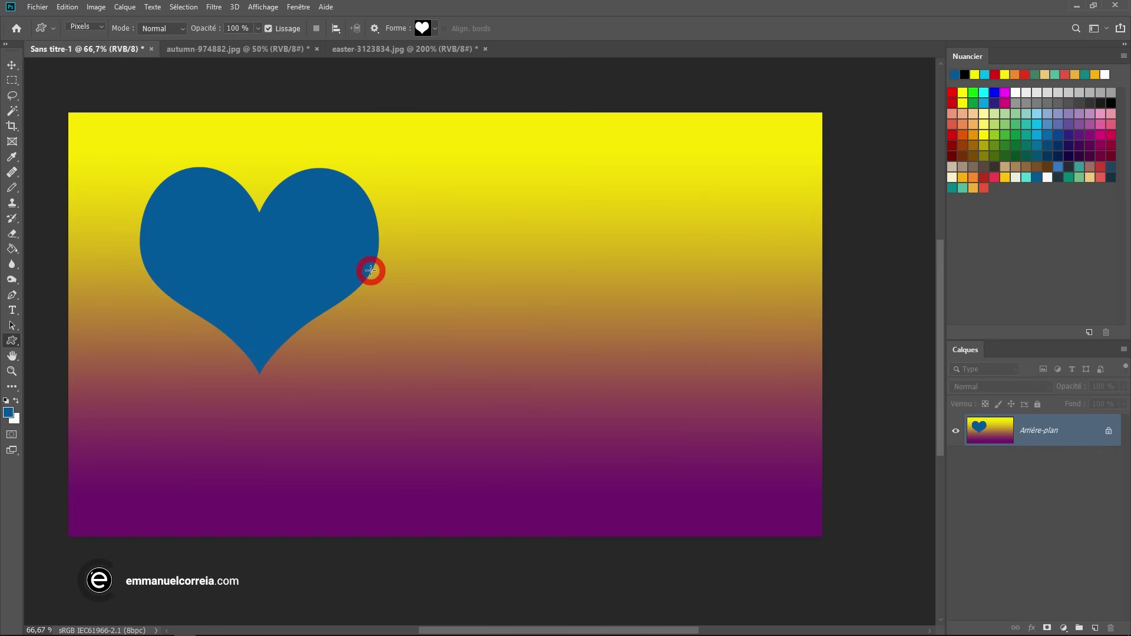
drag(566, 188, 747, 417)
drag(411, 343, 571, 494)
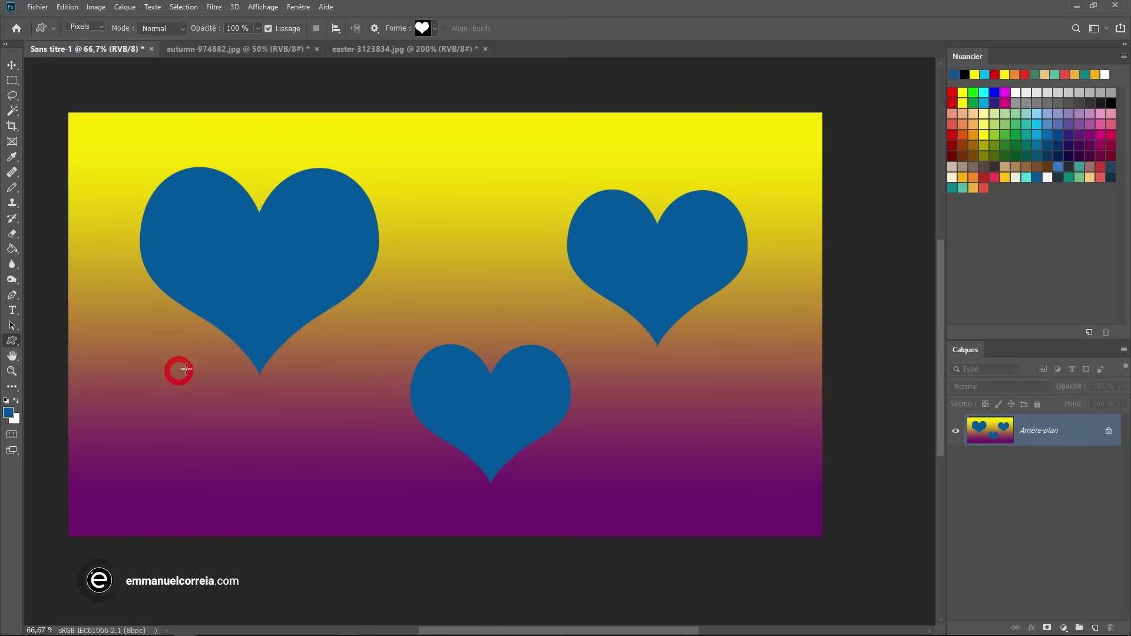
Choose red for the Paint Bucket, try filling the hearts with contiguous pixels on at tolerance 255, and undo the fills.
click(12, 249)
click(951, 93)
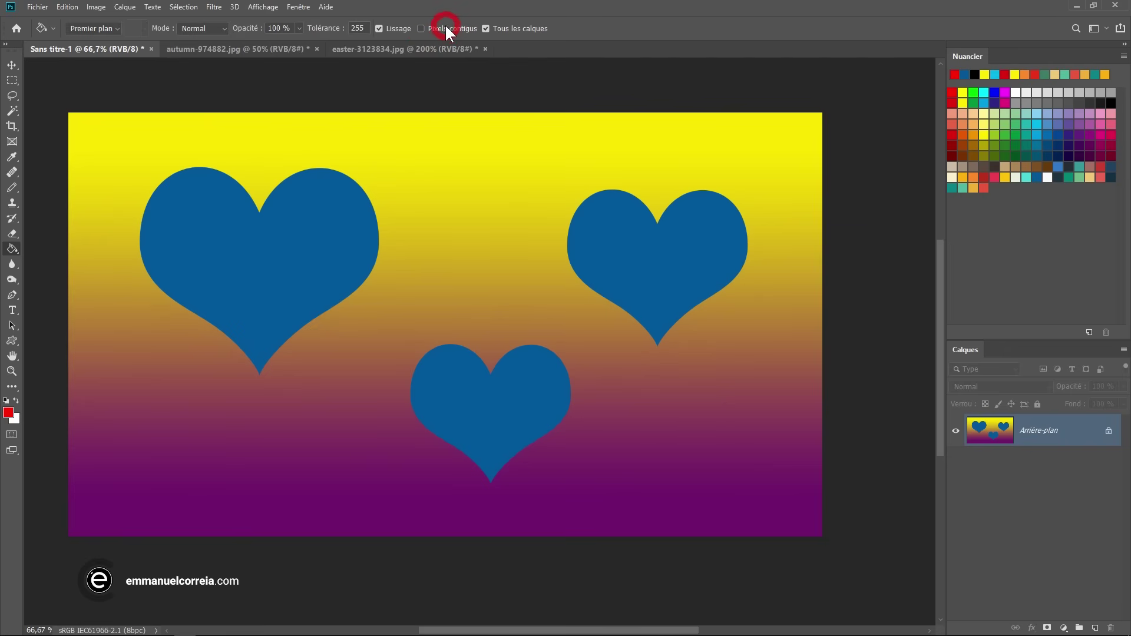
click(641, 235)
click(513, 408)
click(311, 253)
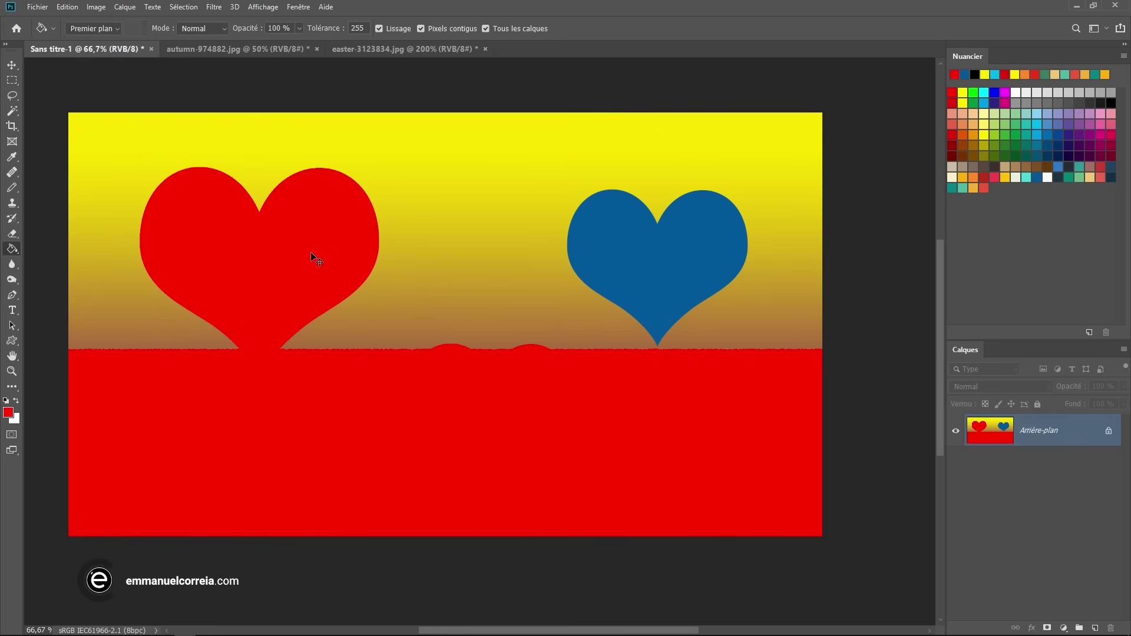
key(ctrl+z)
Set the tolerance to 32, try filling the large heart with red, and check the fill's edges.
click(302, 36)
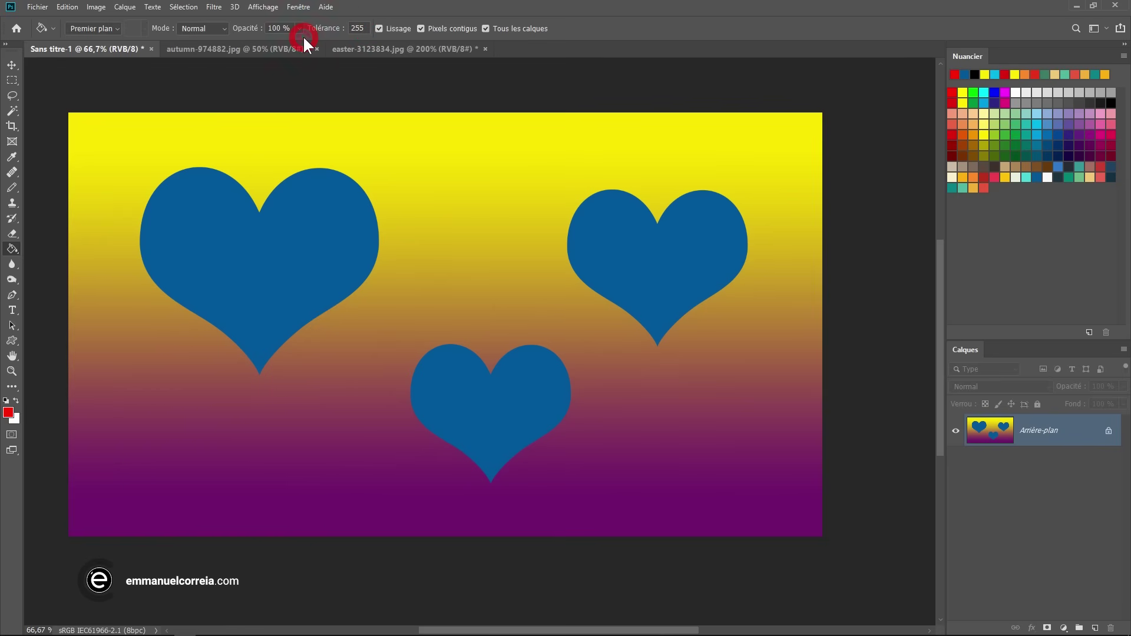
click(309, 28)
text(32)
click(285, 254)
click(288, 168)
drag(391, 166, 412, 167)
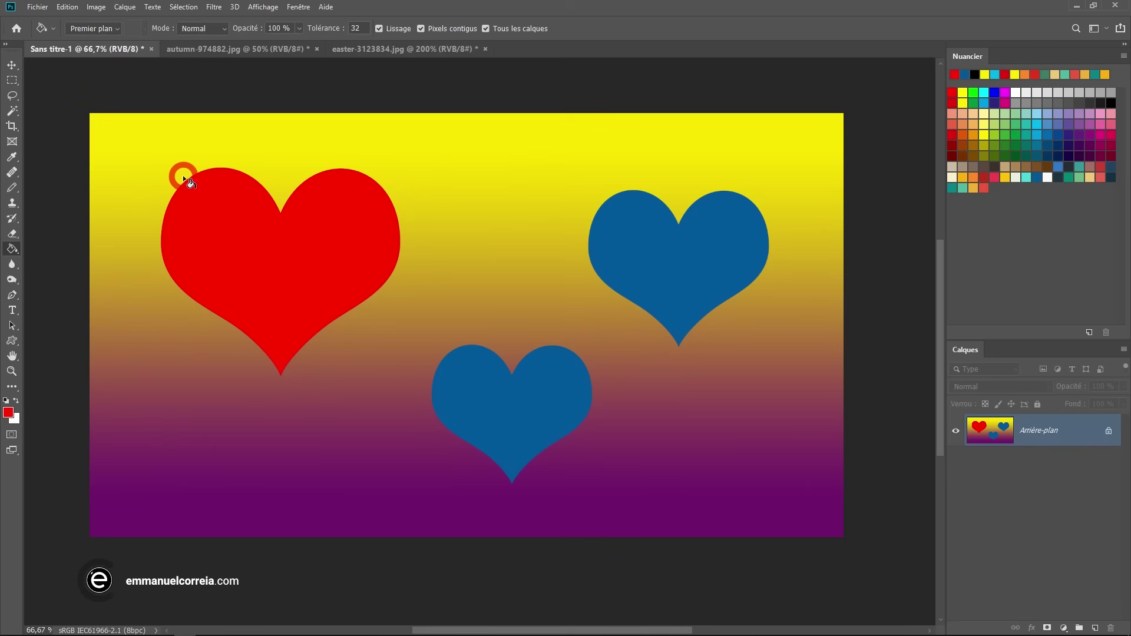
click(300, 181)
click(326, 251)
Turn off contiguous pixels and fill all three hearts with red on a new layer.
click(454, 29)
click(558, 200)
click(1094, 627)
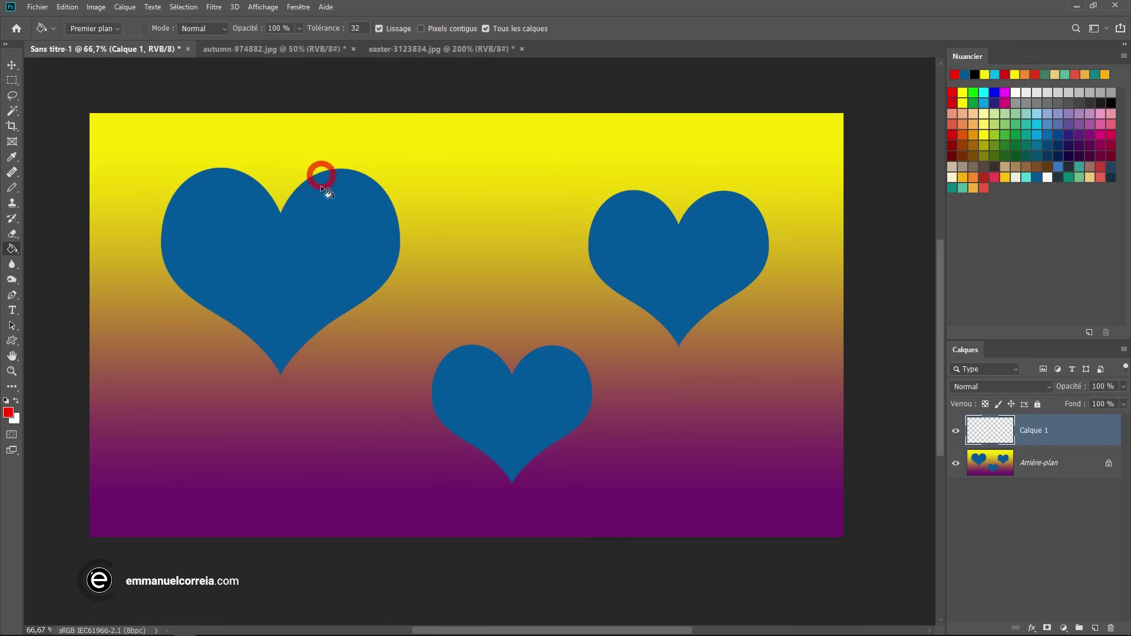
click(334, 244)
Toggle the visibility of the background and the red hearts layer to compare the original and filled hearts.
click(955, 465)
click(955, 465)
click(956, 465)
click(956, 465)
click(955, 434)
click(955, 434)
click(955, 433)
click(956, 433)
click(956, 433)
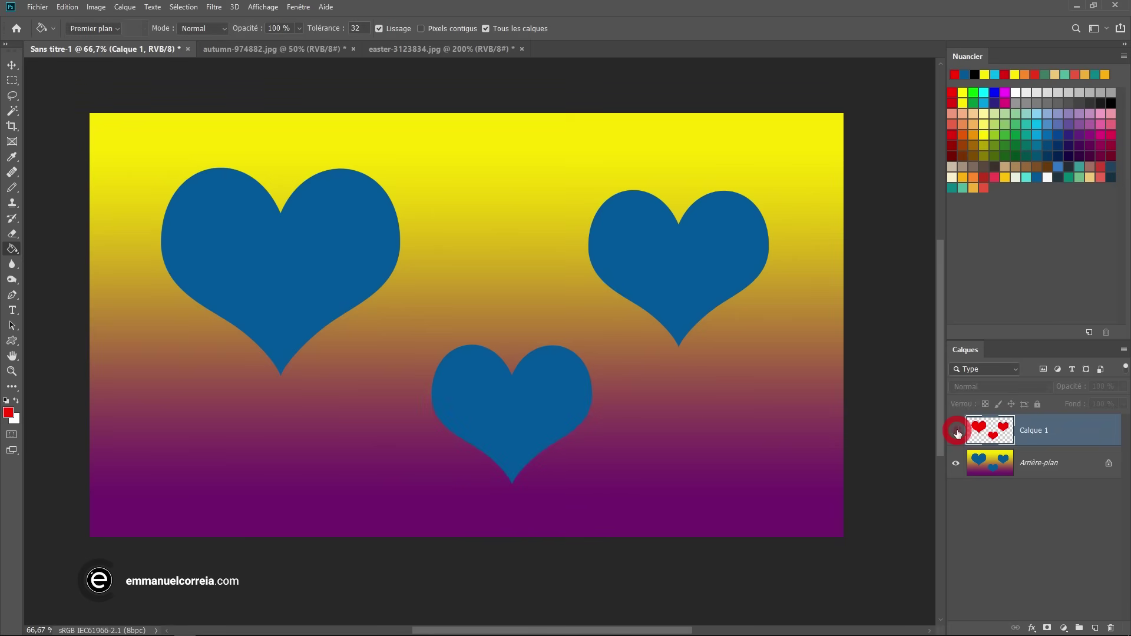
click(956, 433)
click(956, 434)
click(955, 433)
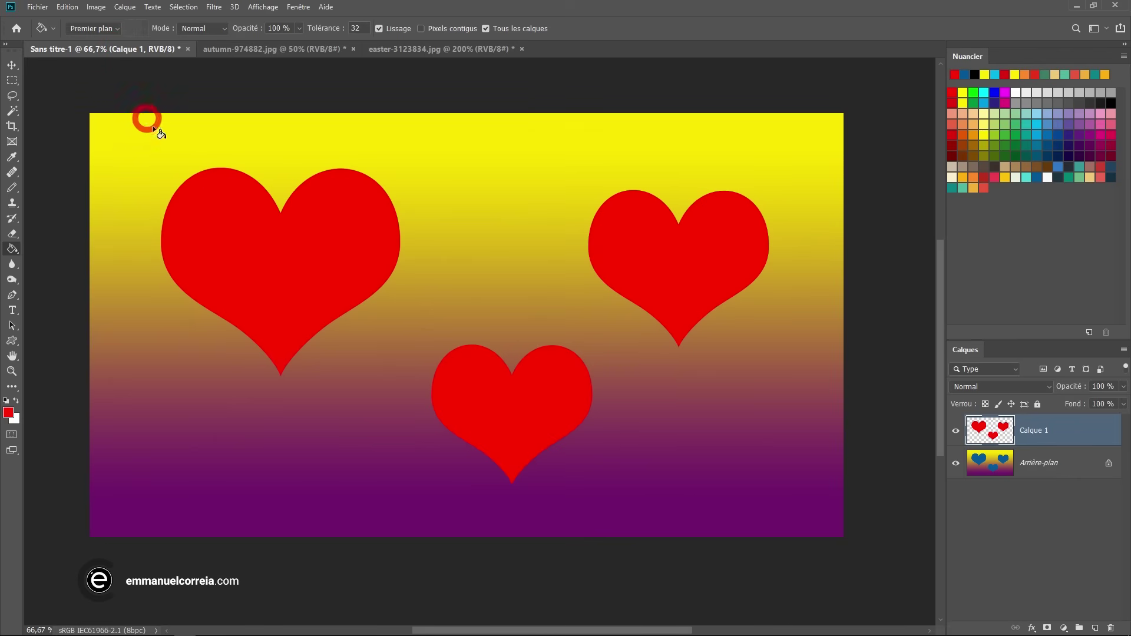
Switch the Paint Bucket's fill source to Motif and look through the available patterns and pattern sets.
click(117, 28)
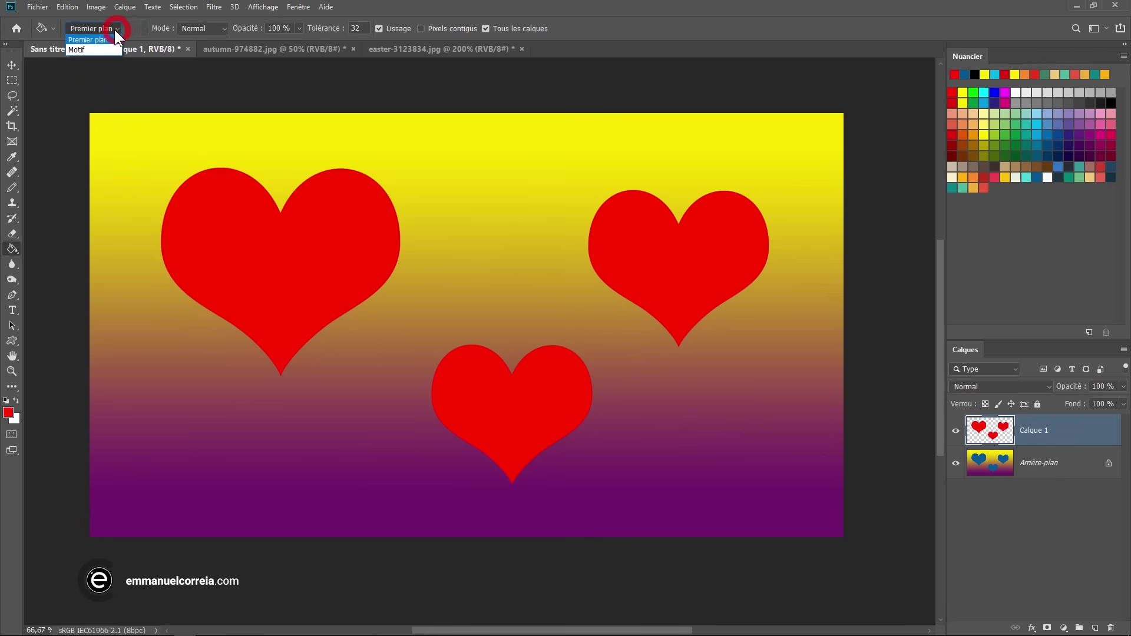
click(83, 49)
click(145, 26)
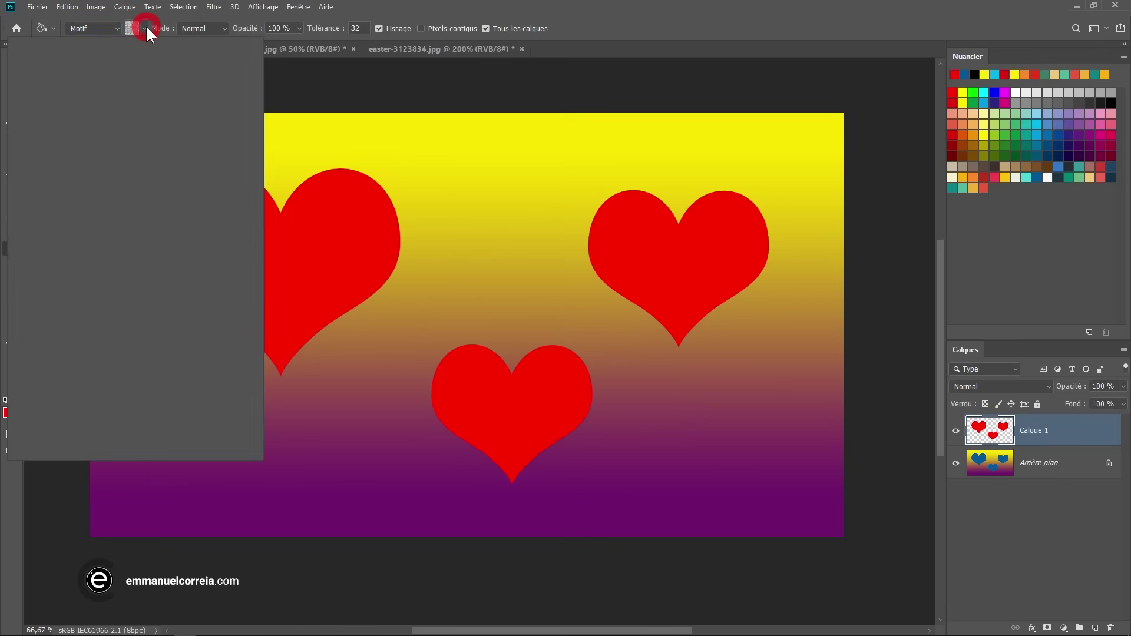
drag(231, 222, 229, 75)
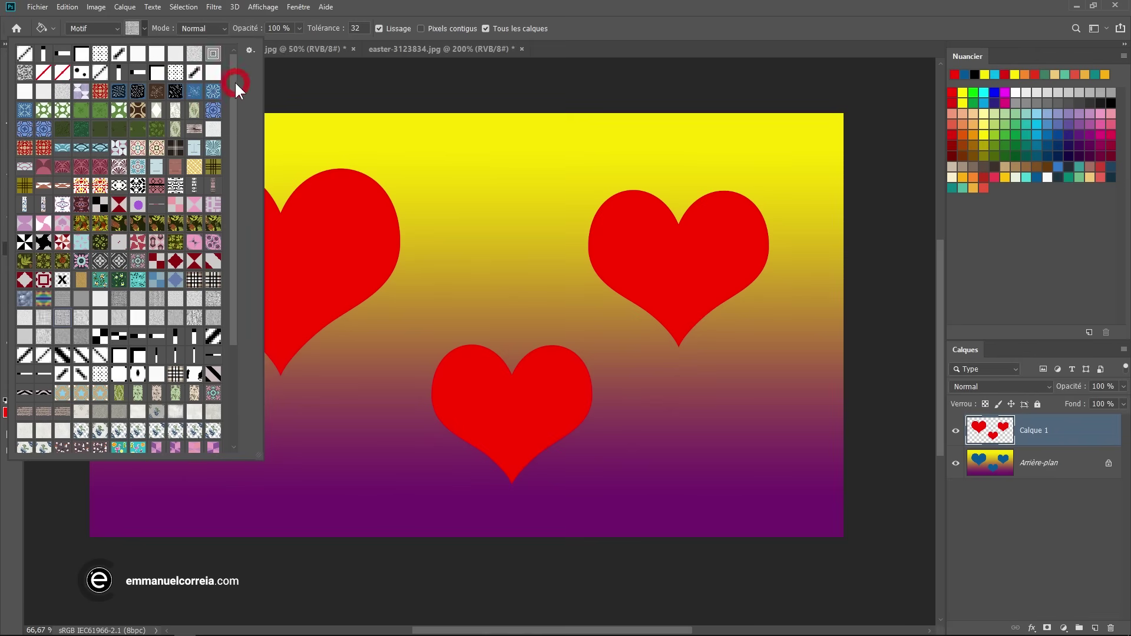
click(250, 50)
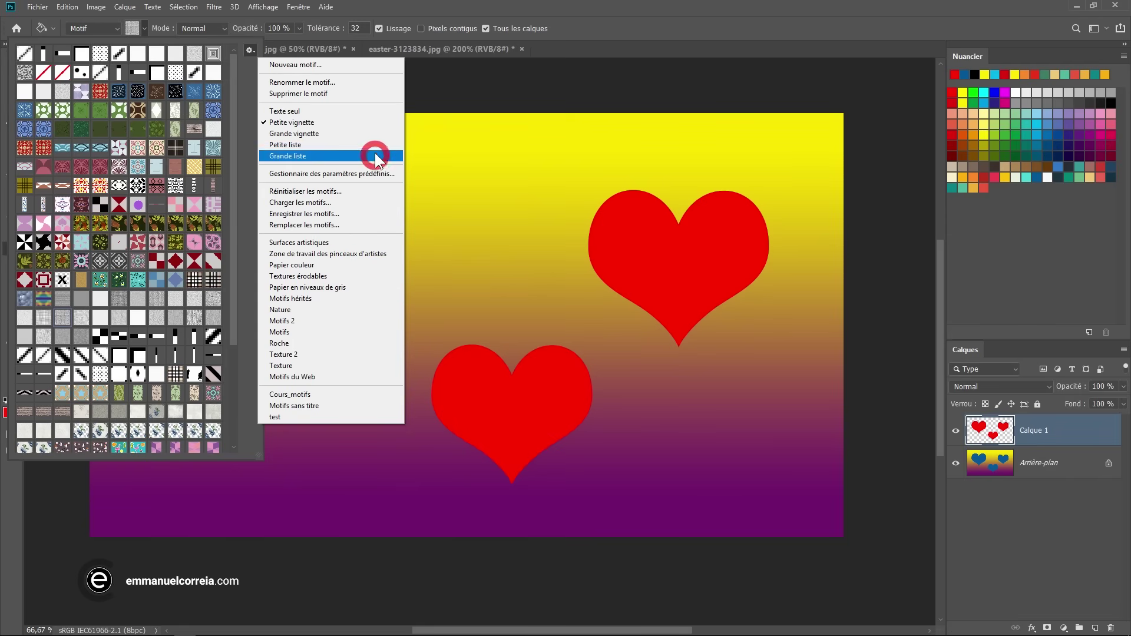
click(463, 35)
click(290, 108)
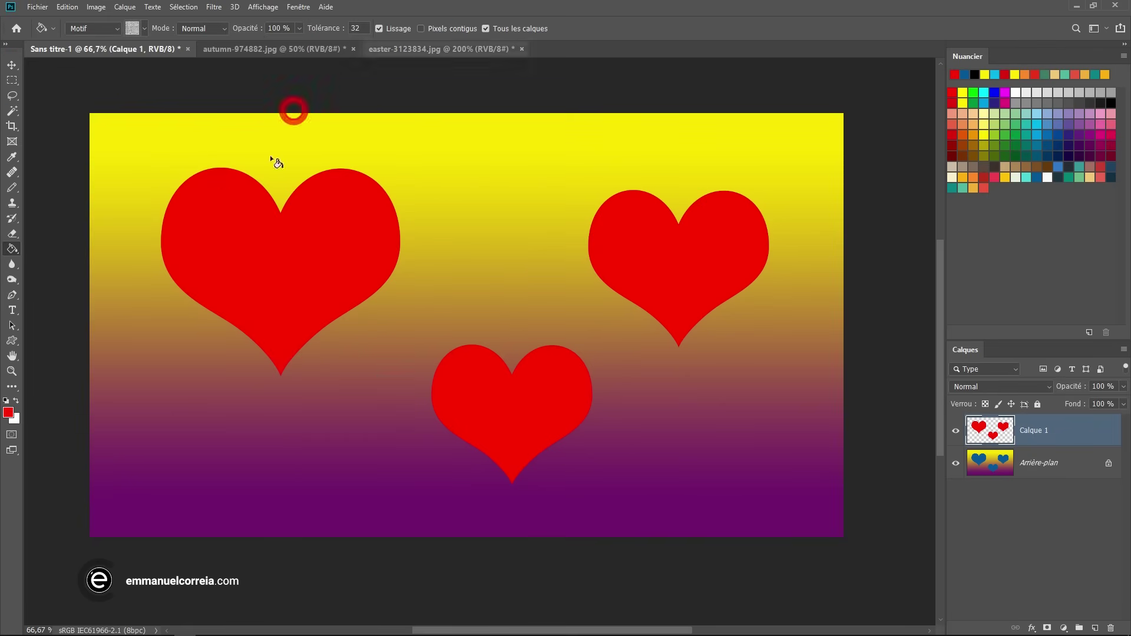
Choose a grey streaked texture pattern, try filling the red hearts on Calque 1, and undo the fill.
click(143, 26)
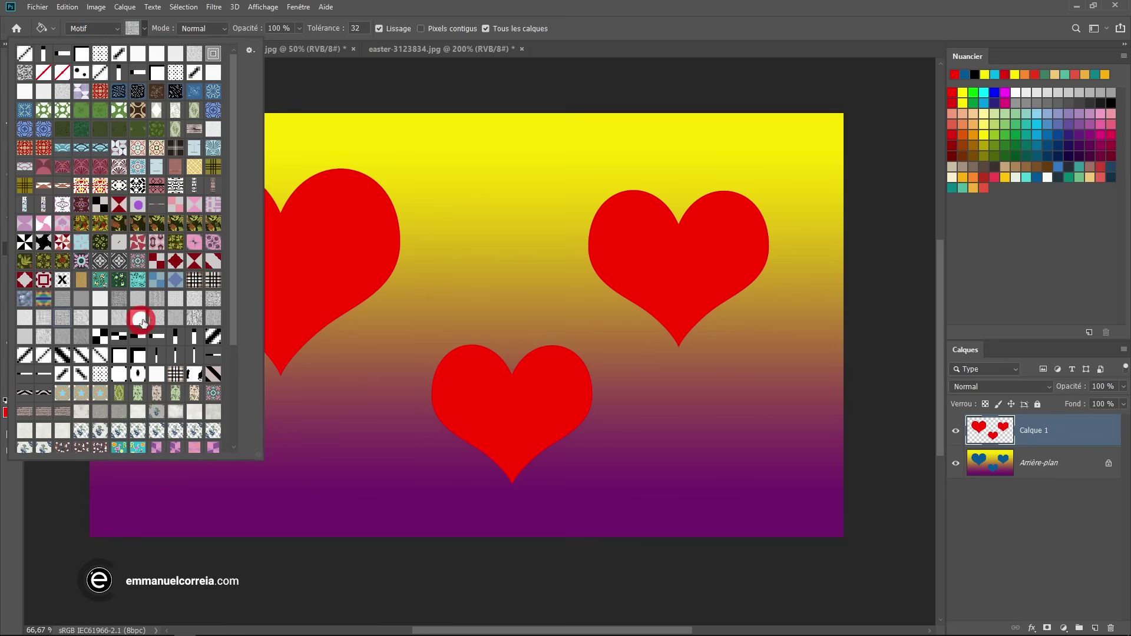
scroll(118, 400, down, 5)
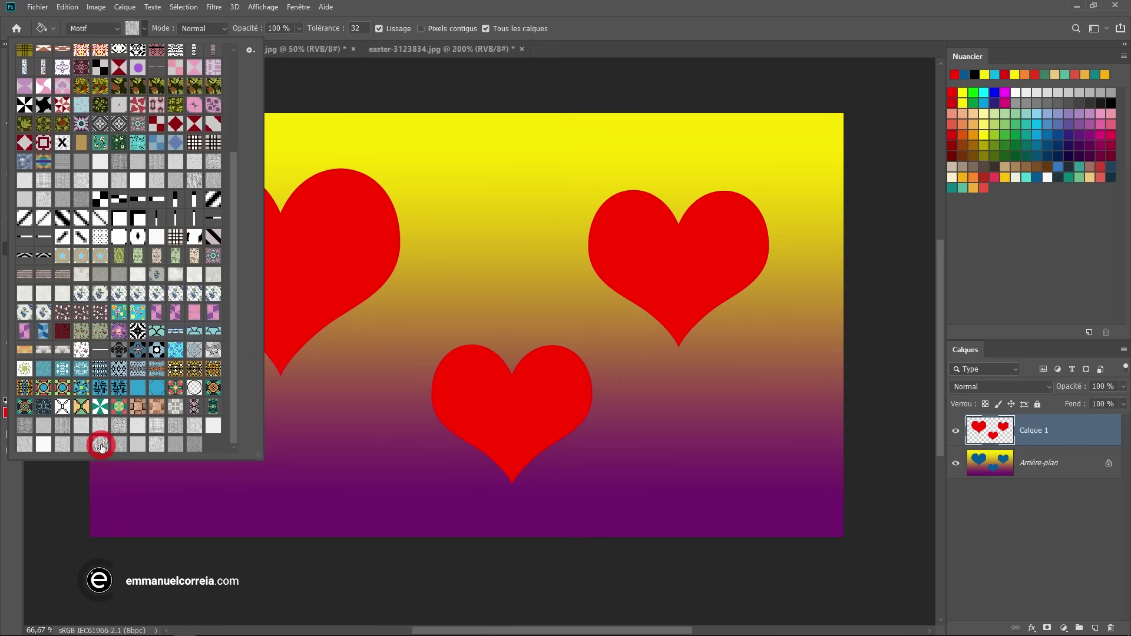
click(371, 7)
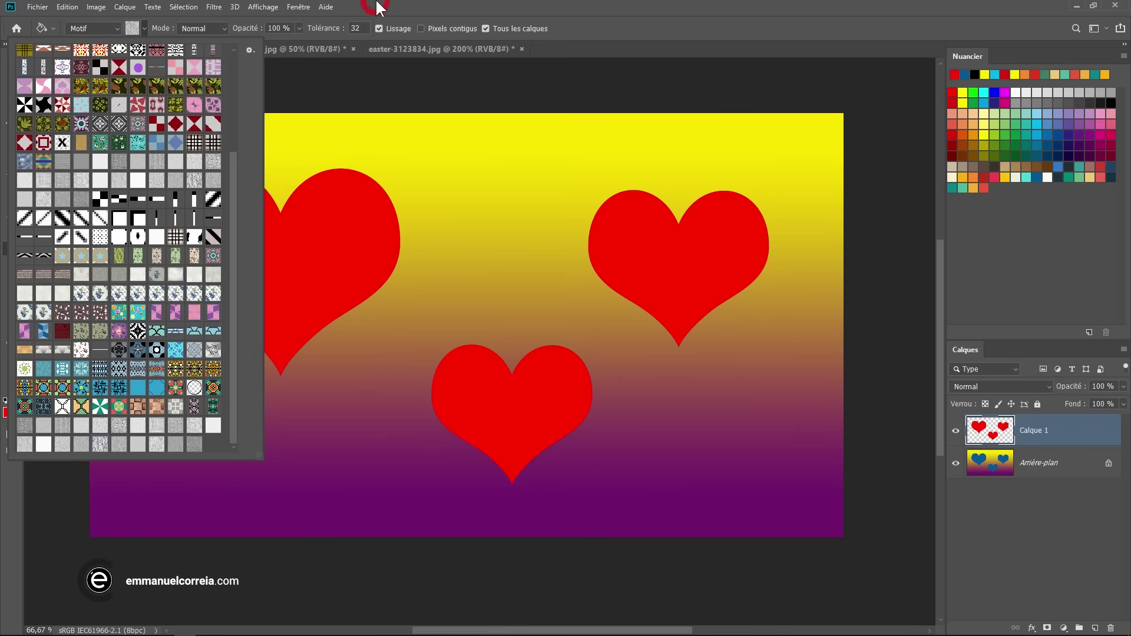
click(287, 265)
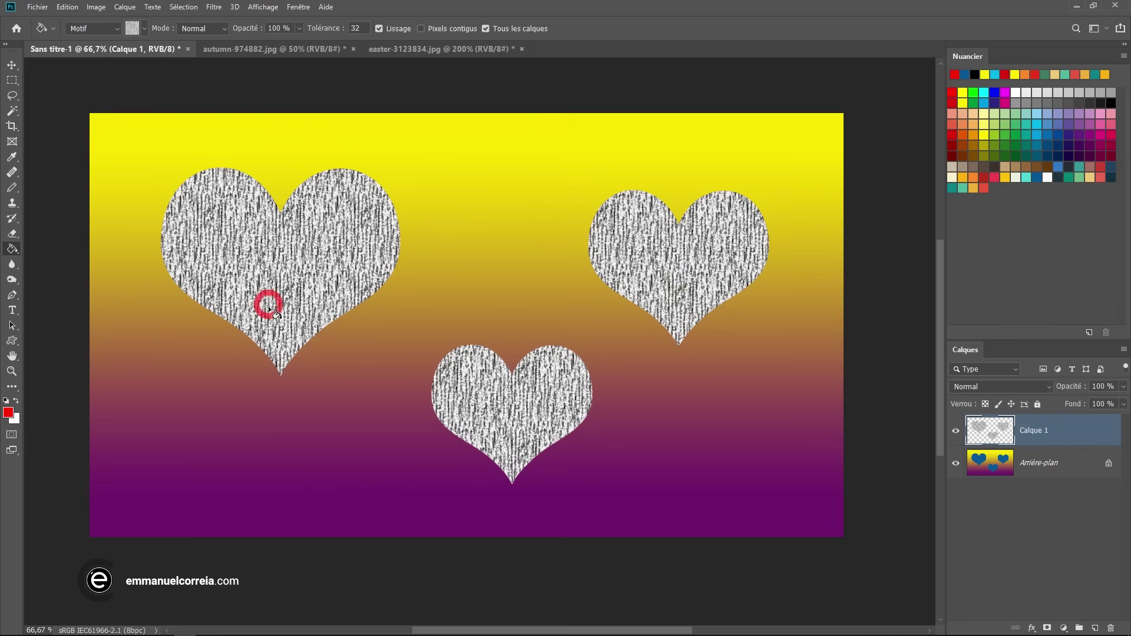
key(ctrl+z)
click(291, 268)
ctrl+click(453, 368)
ctrl+click(454, 358)
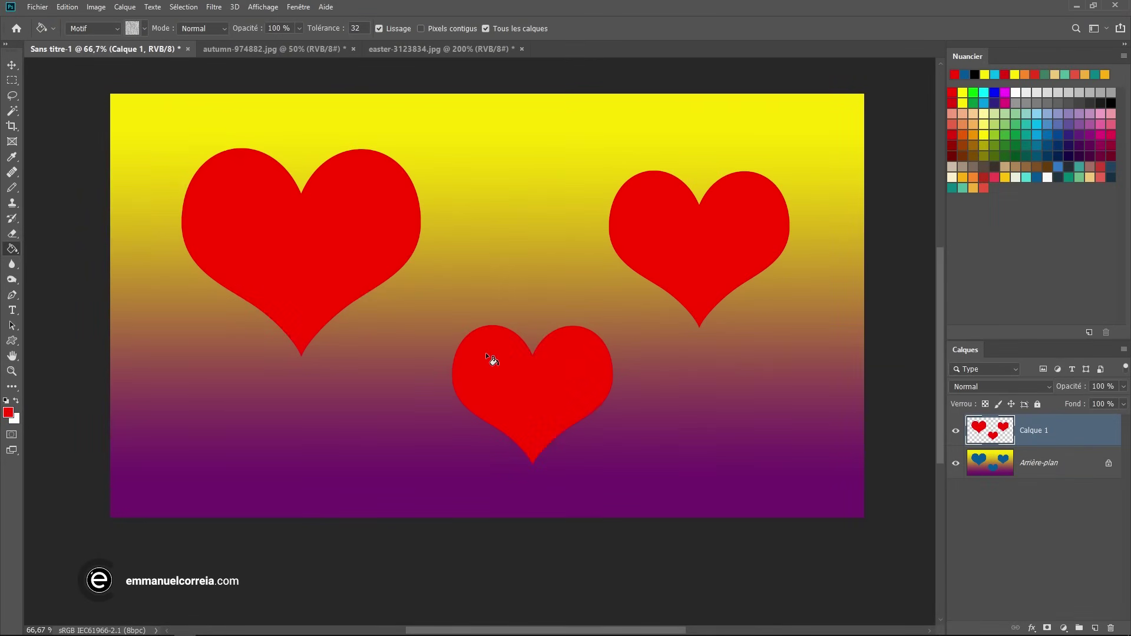
Fill the hearts with the streaked pattern on a new layer above Calque 1 and compare the layers by toggling visibility.
click(1094, 628)
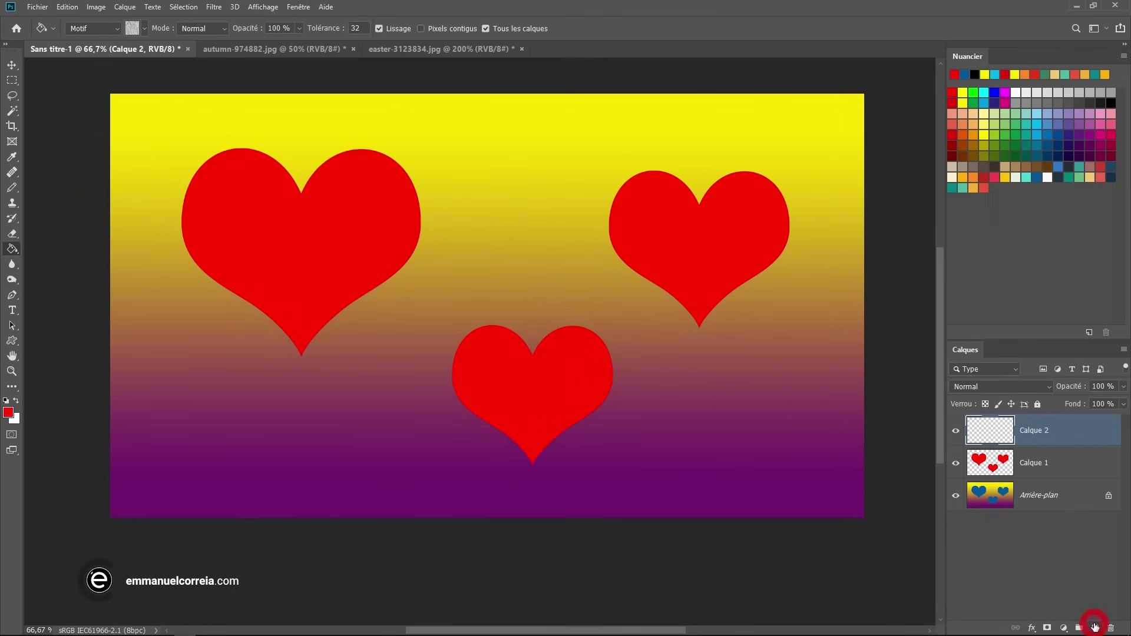
click(324, 248)
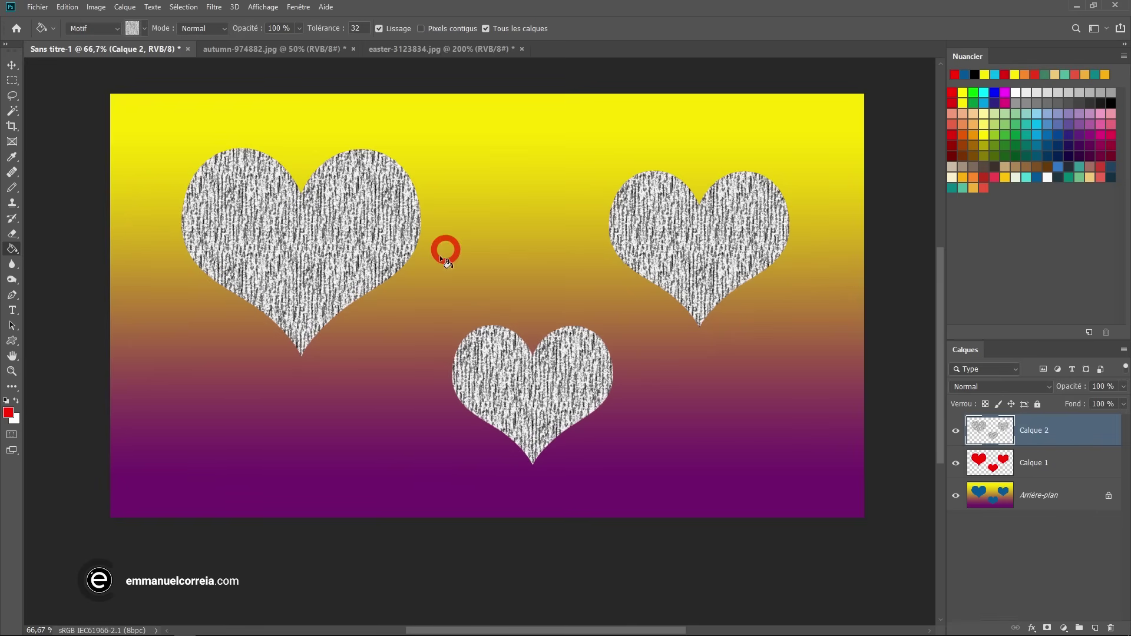
click(957, 434)
click(957, 434)
click(956, 464)
click(956, 464)
click(956, 434)
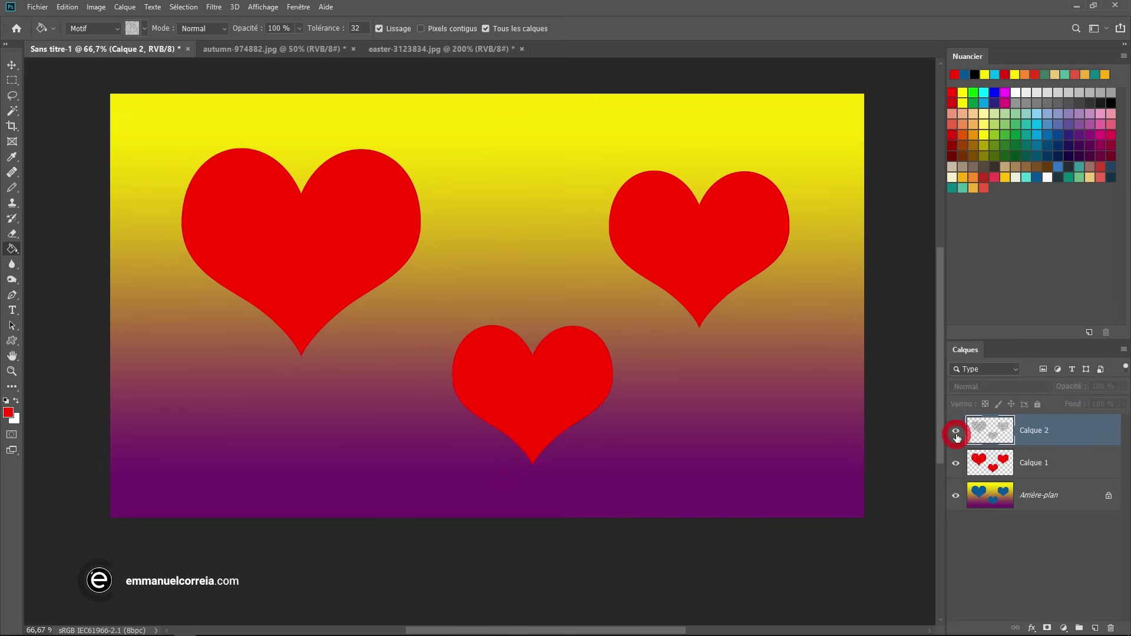
click(957, 436)
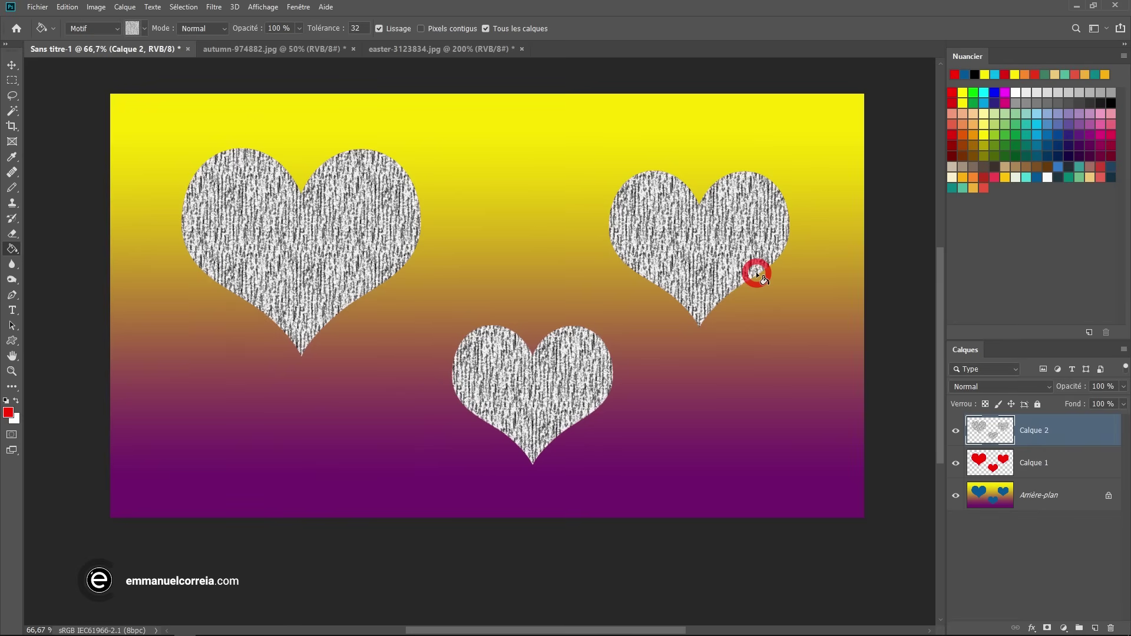
Hide the pattern-filled layer, select Calque 1, and check its red hearts with the background temporarily hidden.
click(955, 431)
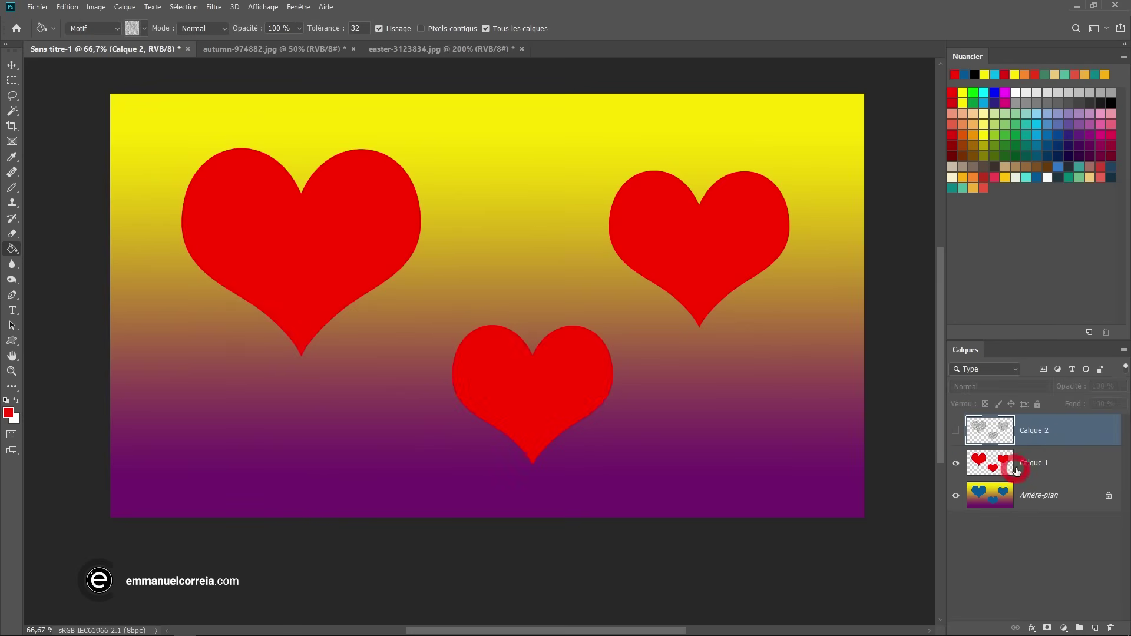
click(1054, 463)
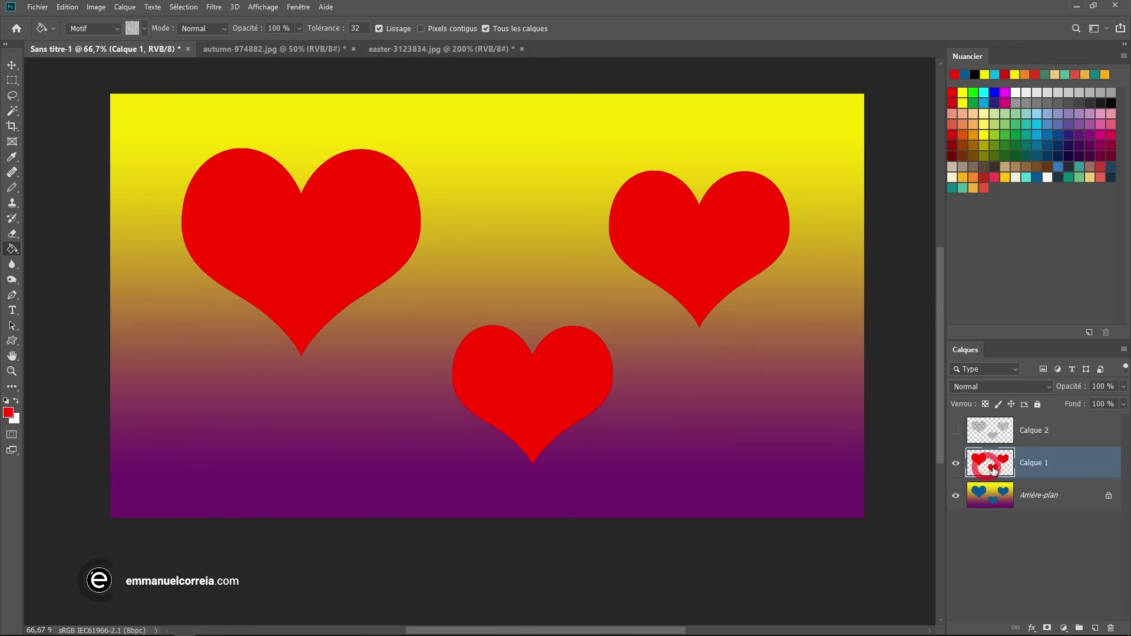
click(956, 500)
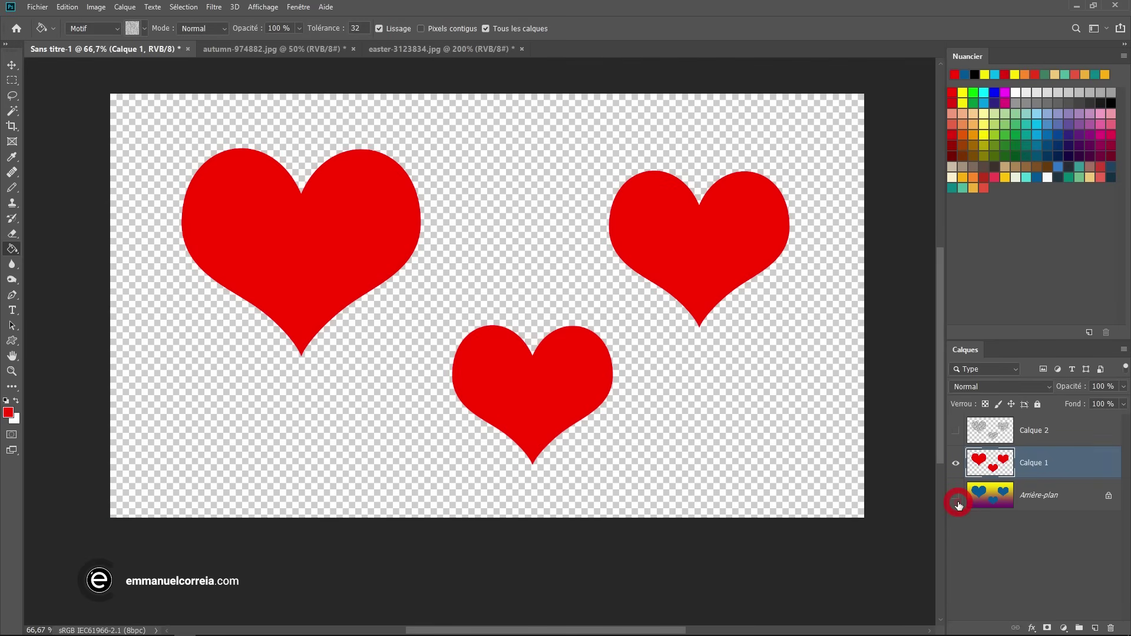
click(956, 500)
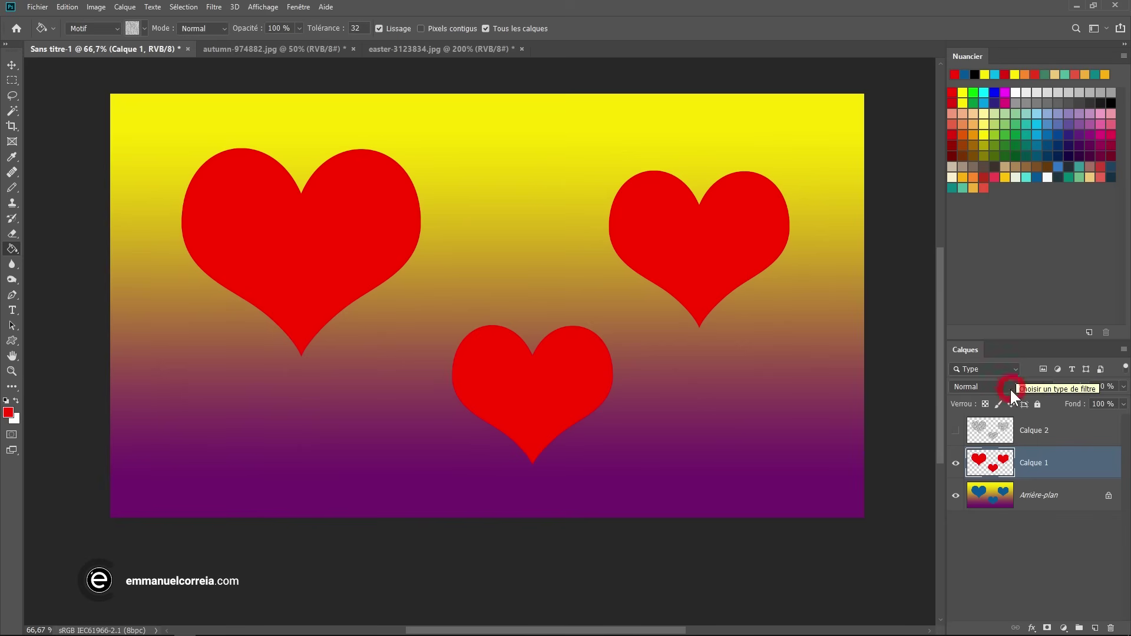
Add an Incrustation couleur layer style to Calque 1, keeping the hearts in view beside its settings.
drag(1005, 441, 1017, 539)
drag(1033, 608, 1047, 585)
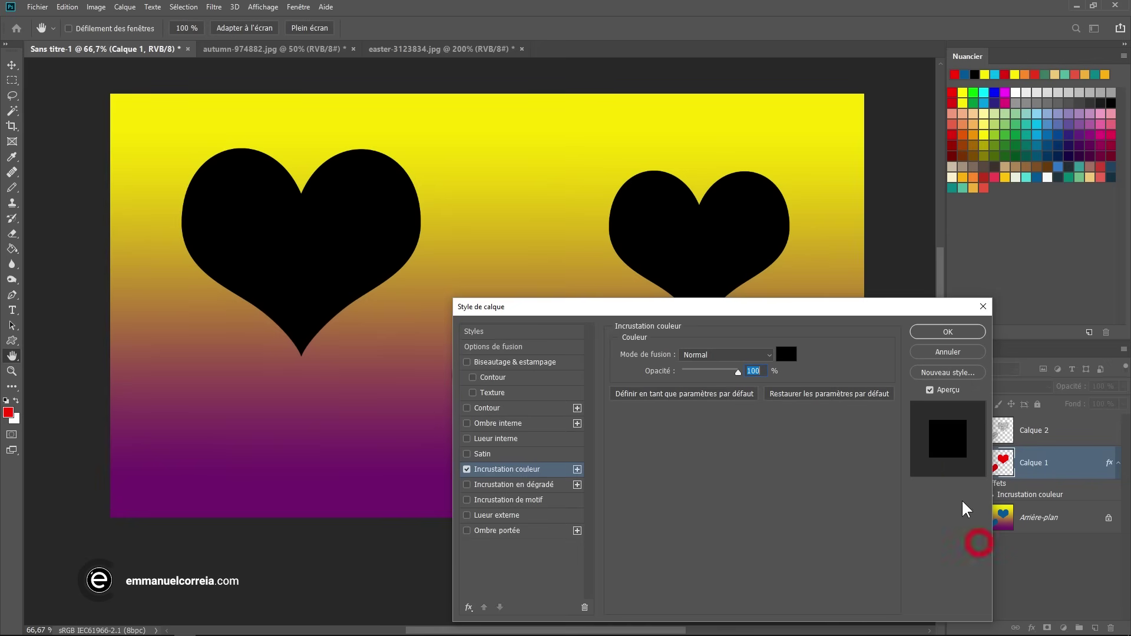
drag(765, 306, 748, 193)
drag(505, 198, 476, 168)
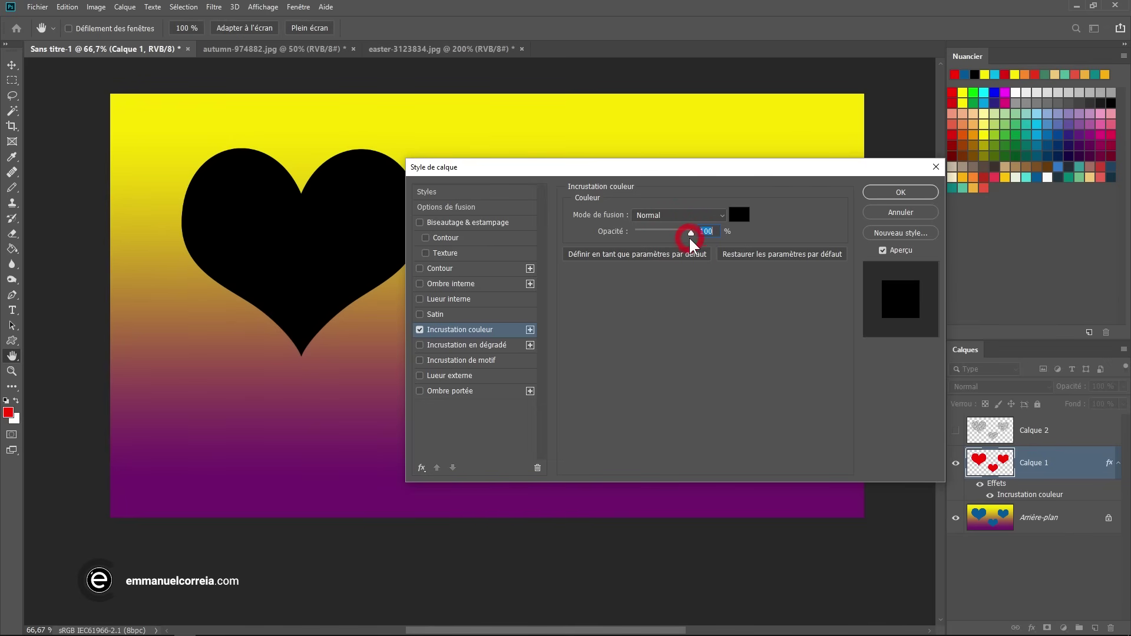
Set Calque 1's colour overlay to blue 3d3ddd and apply the layer style.
click(742, 221)
click(1058, 363)
click(738, 219)
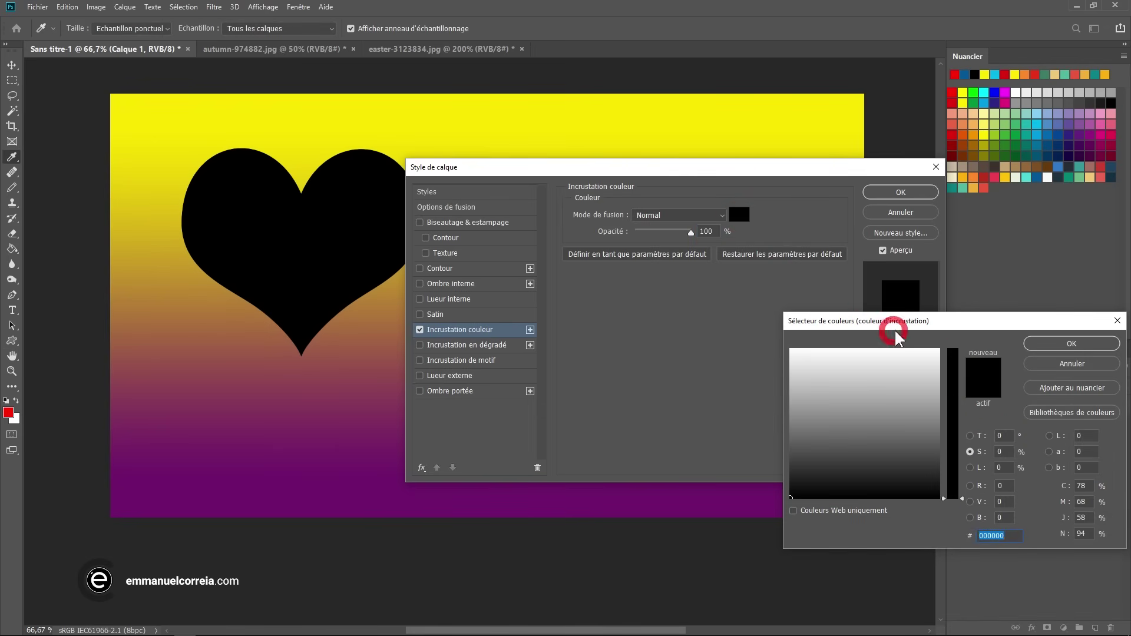
click(969, 436)
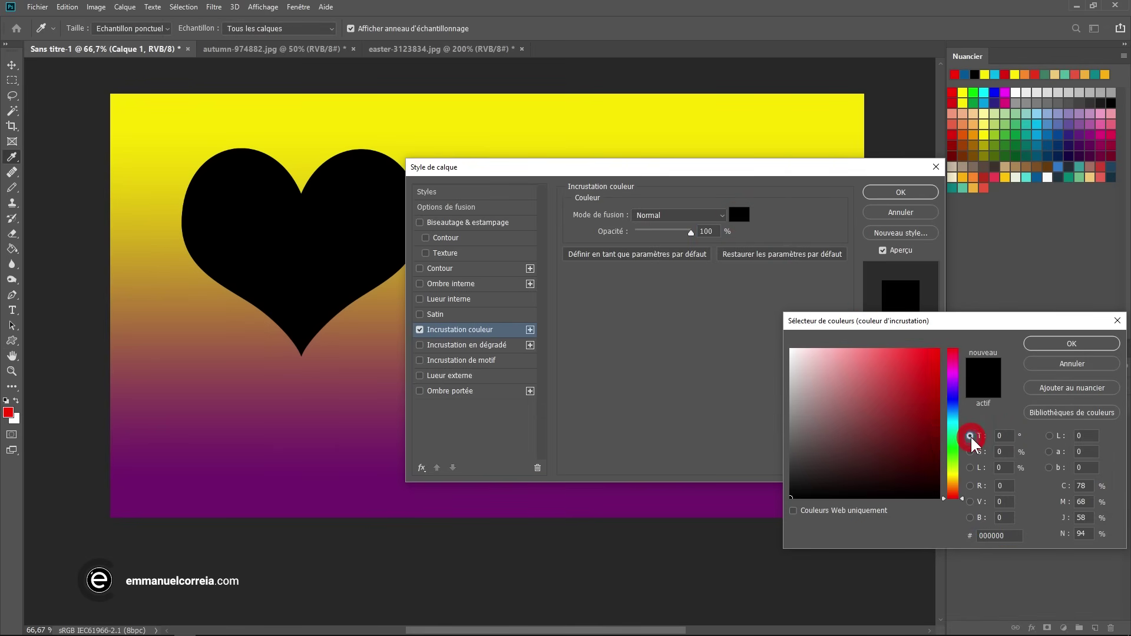
click(952, 399)
drag(913, 376, 898, 369)
drag(954, 326, 740, 336)
click(864, 354)
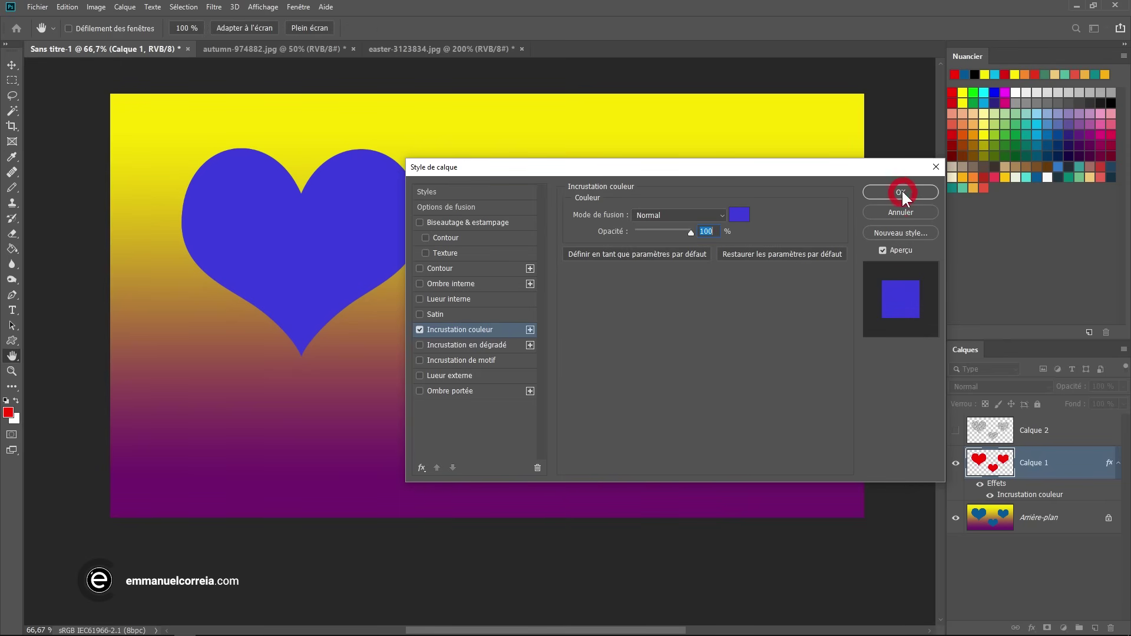
click(896, 190)
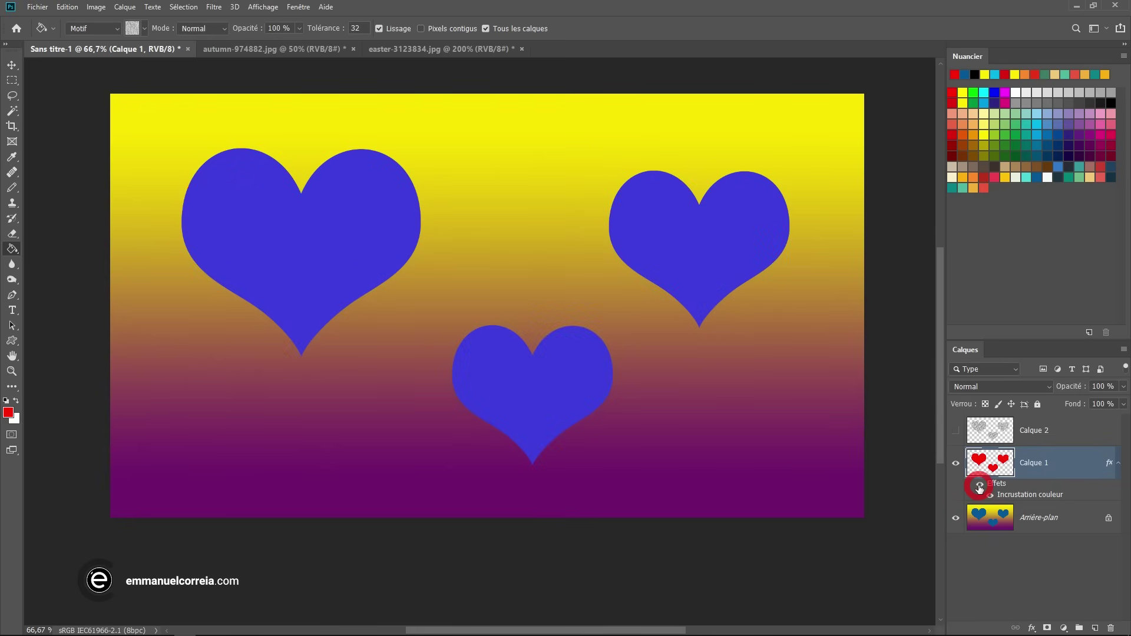
Change Calque 1's colour overlay to bright green 10d91a, and delete the effects from the layer.
double_click(1022, 496)
click(739, 214)
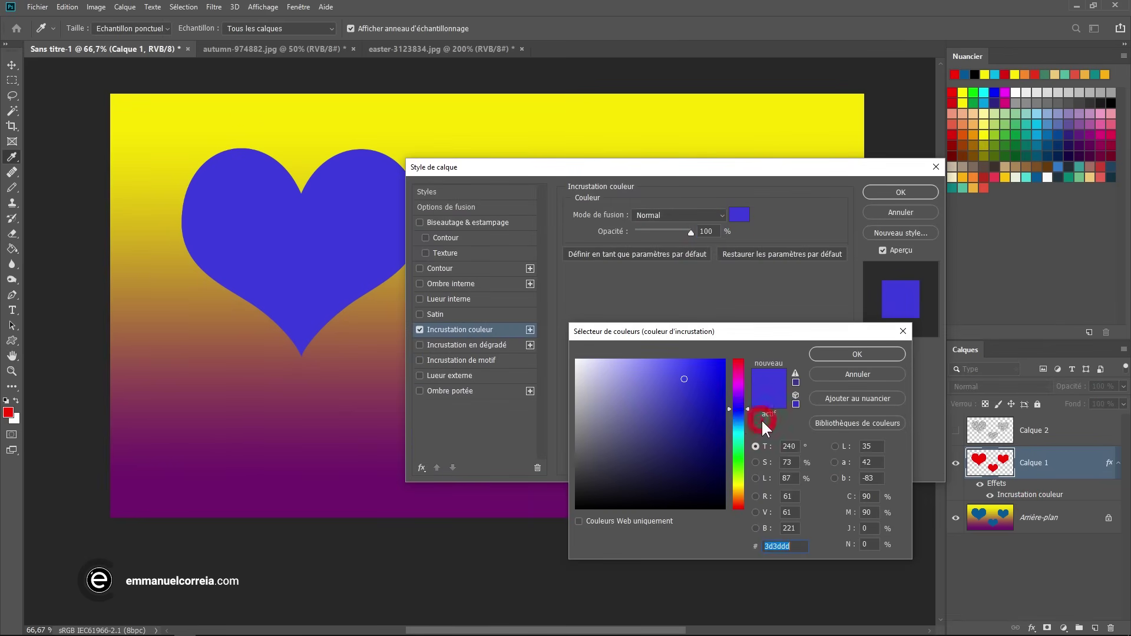
drag(738, 412, 735, 458)
click(712, 380)
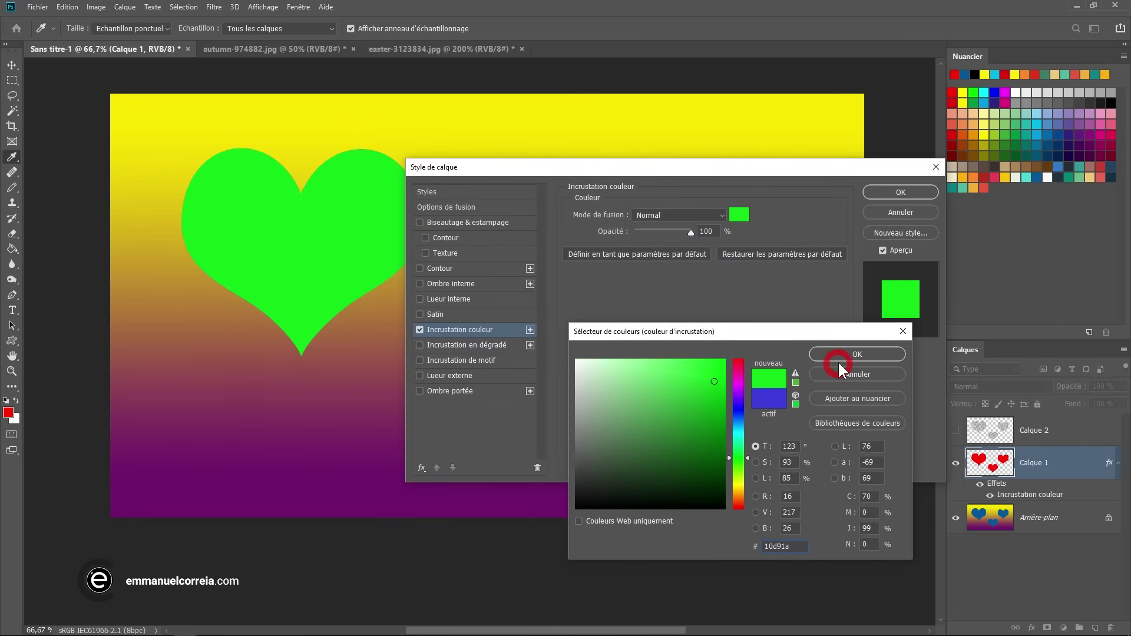
click(843, 355)
click(910, 187)
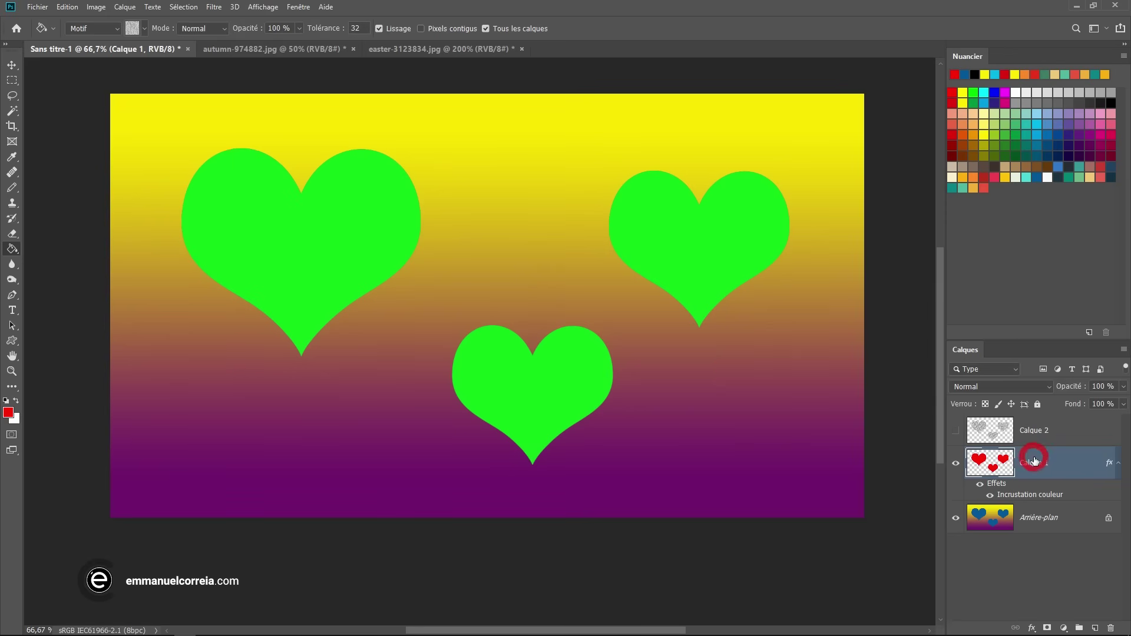
drag(998, 486, 1110, 629)
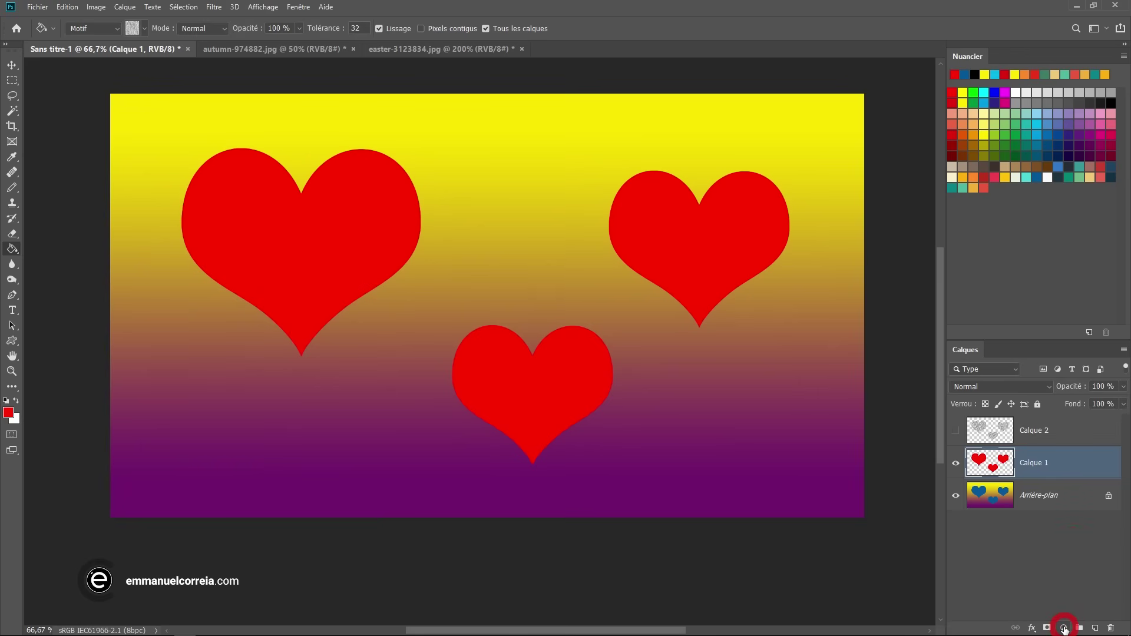
Create a blue Couleur unie fill layer above Calque 1 and clip it to the hearts.
click(1063, 628)
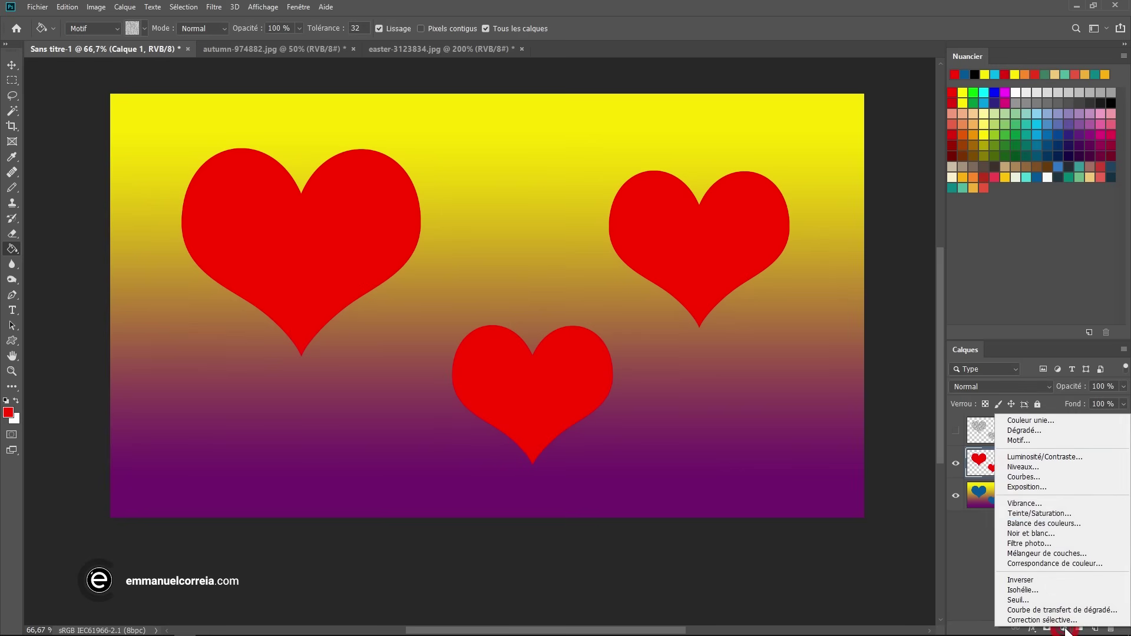
click(1061, 423)
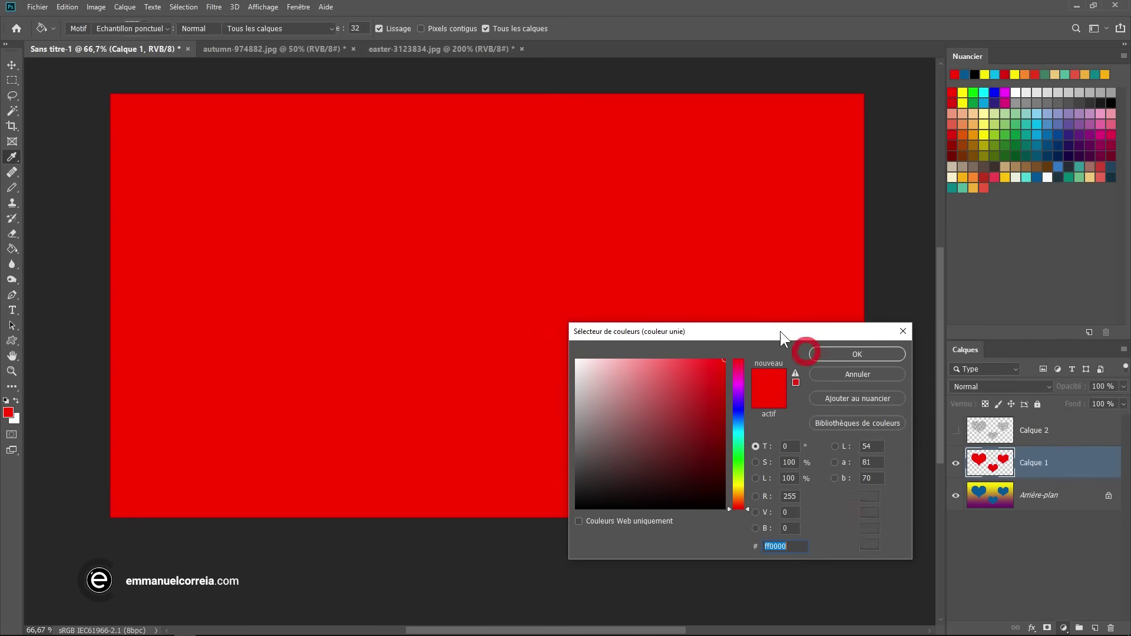
click(740, 411)
drag(701, 391, 705, 376)
click(871, 354)
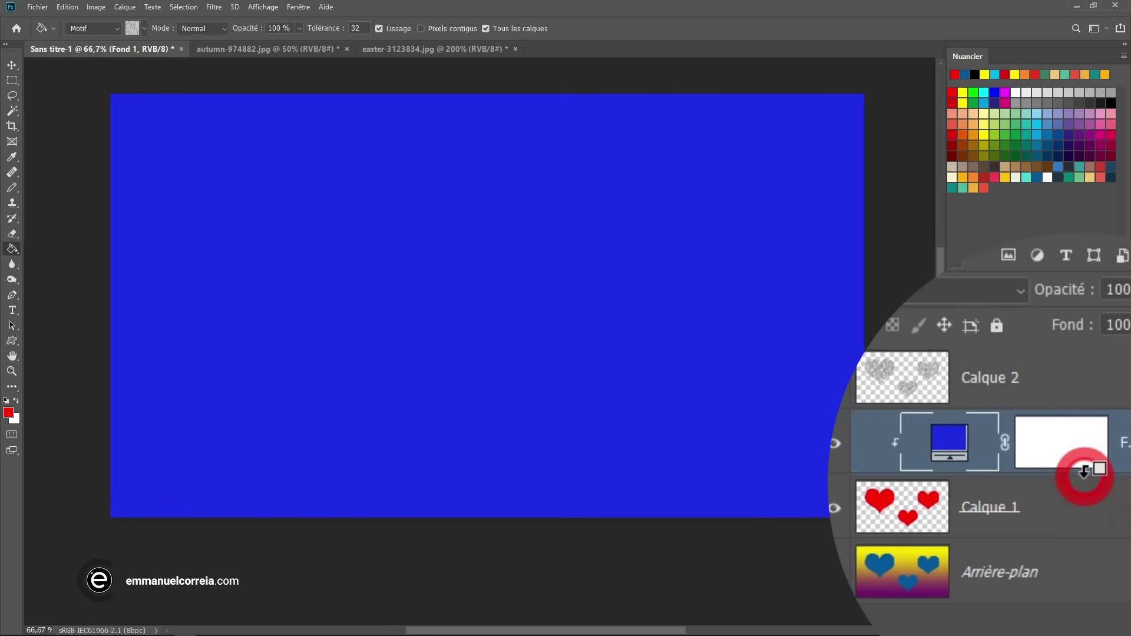
alt+click(1081, 478)
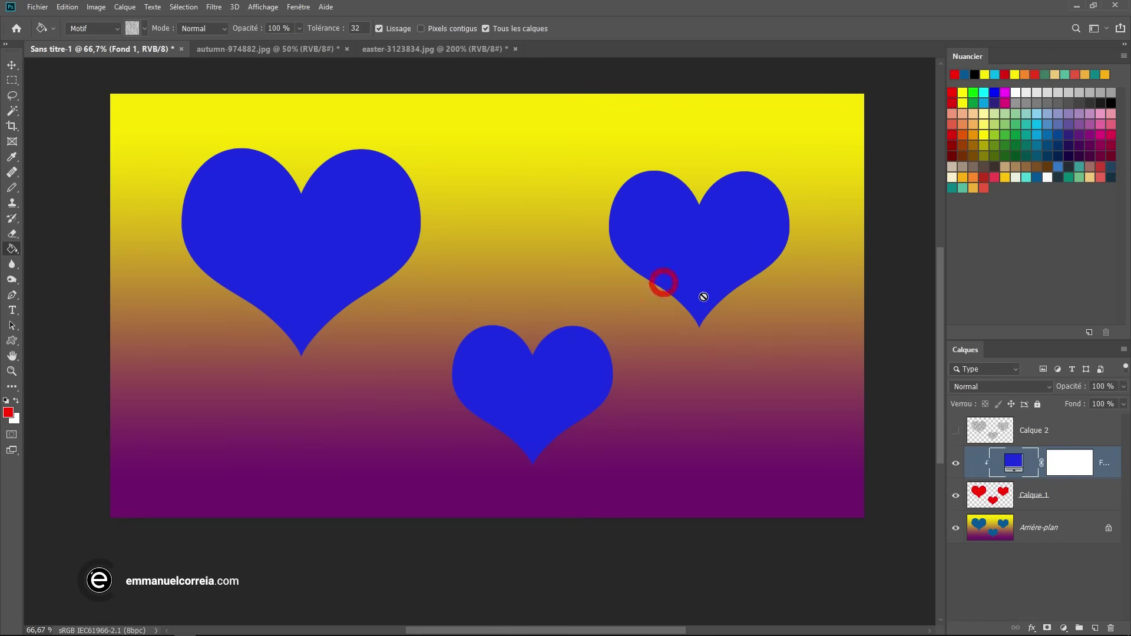
Change the clipped solid fill layer's colour to green 77c146.
double_click(1013, 465)
drag(740, 409, 740, 469)
mouse_move(677, 407)
mouse_down()
mouse_move(644, 404)
mouse_move(671, 396)
mouse_up()
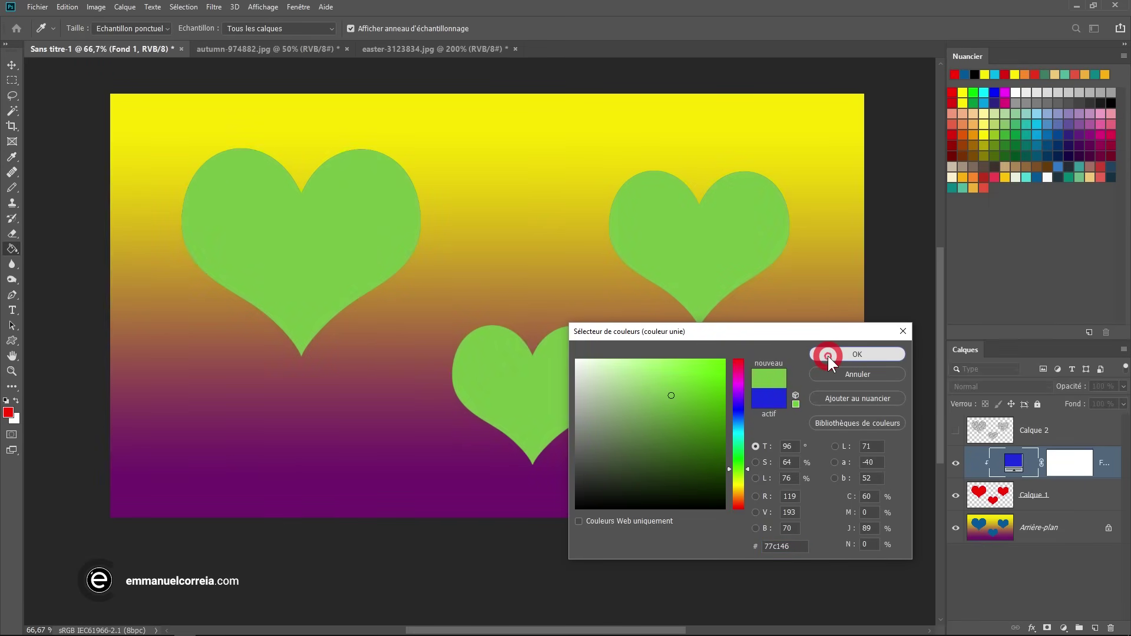
click(827, 355)
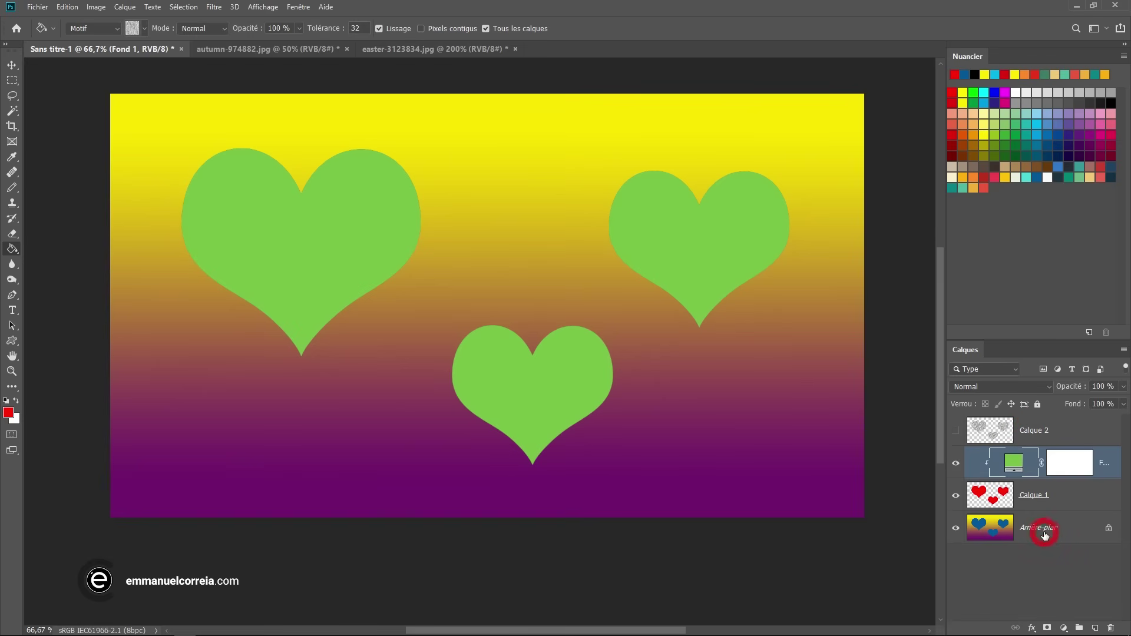
Create a Motif fill layer above the green fill, using the turquoise and blue geometric pattern.
click(1063, 624)
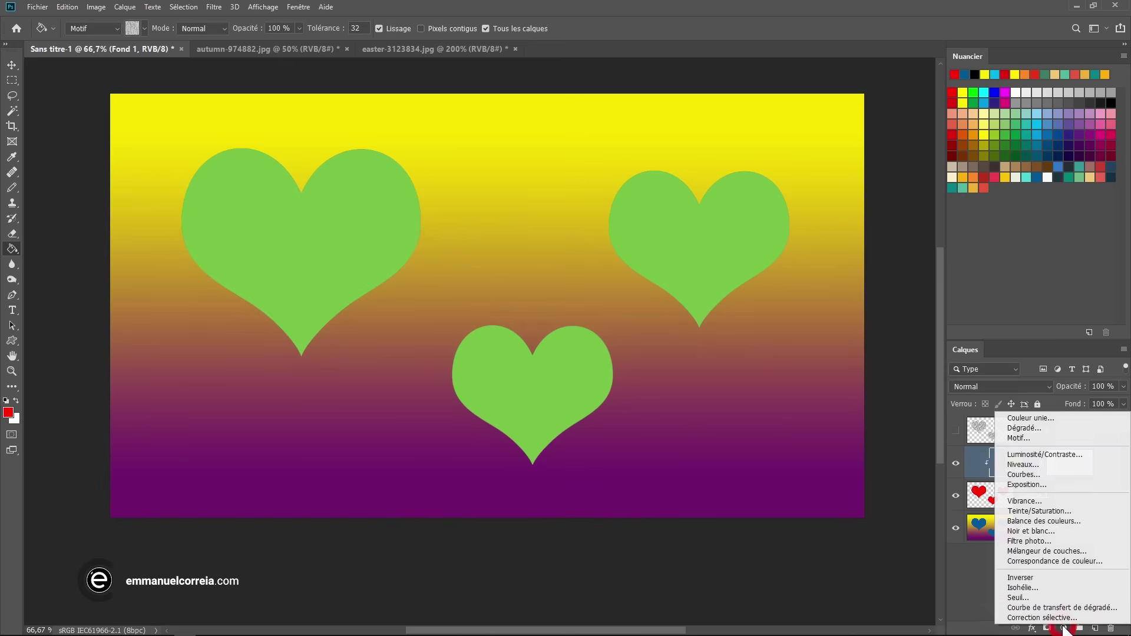
click(1027, 438)
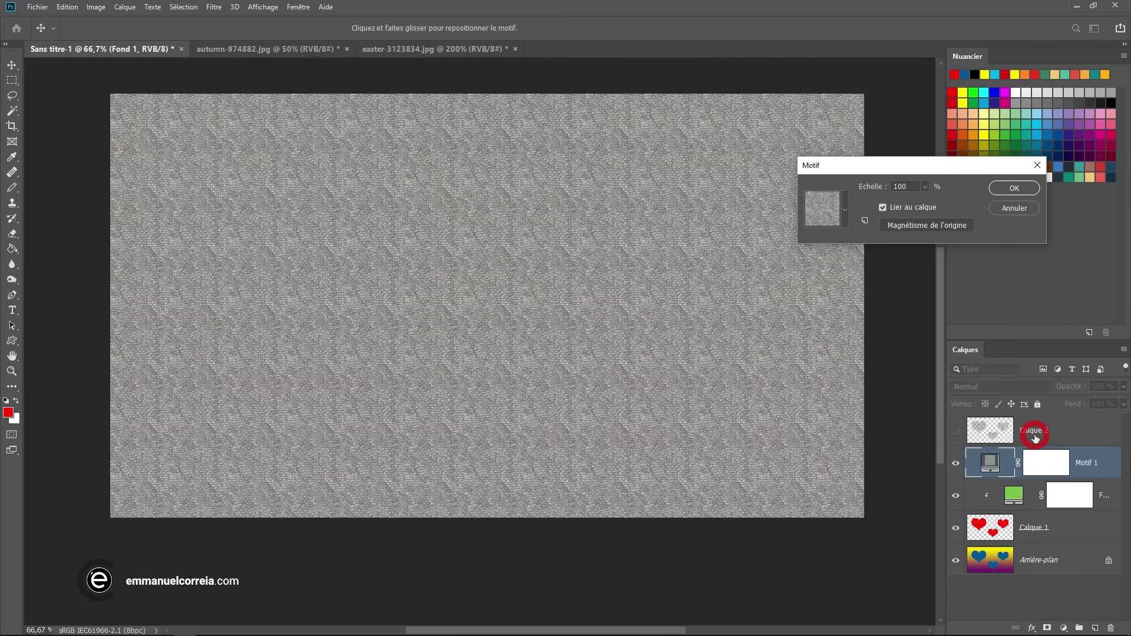
click(845, 204)
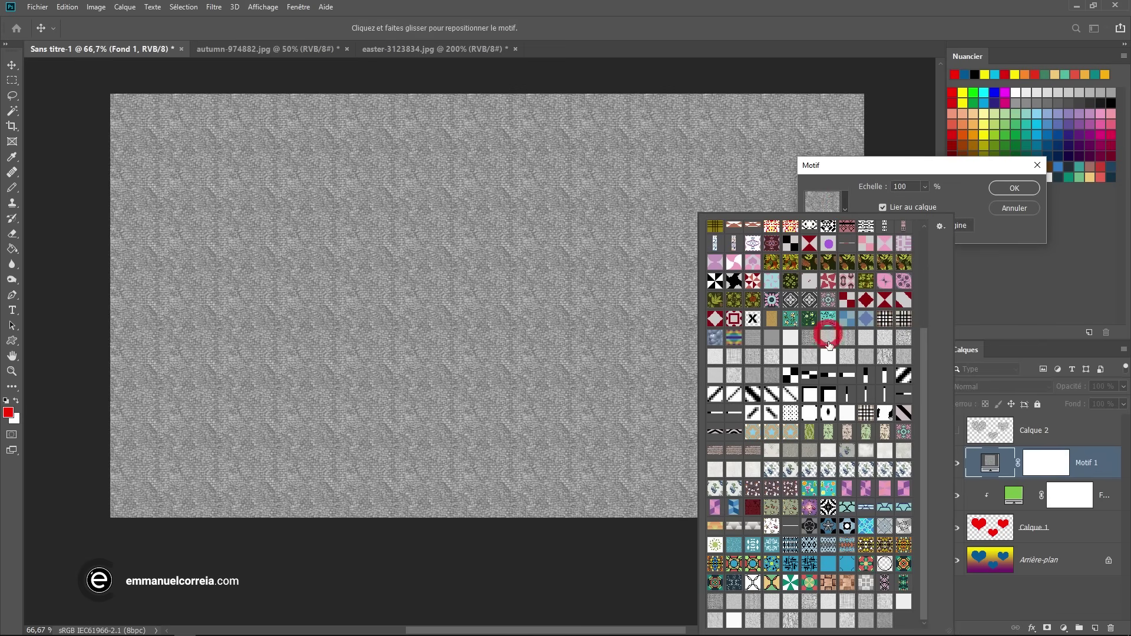
click(865, 526)
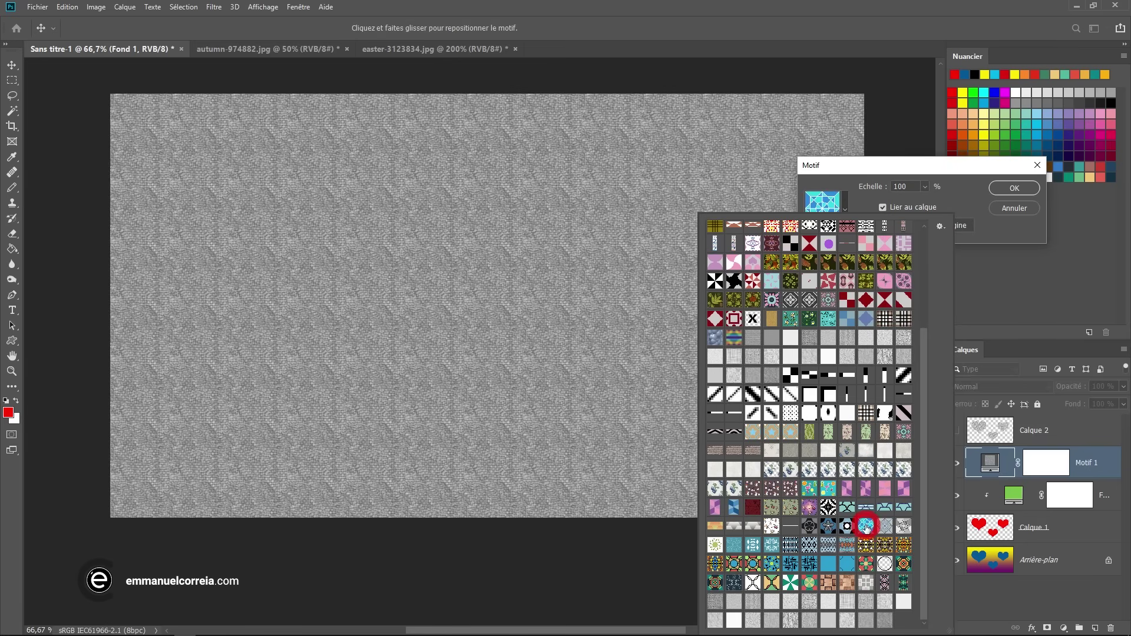
click(946, 182)
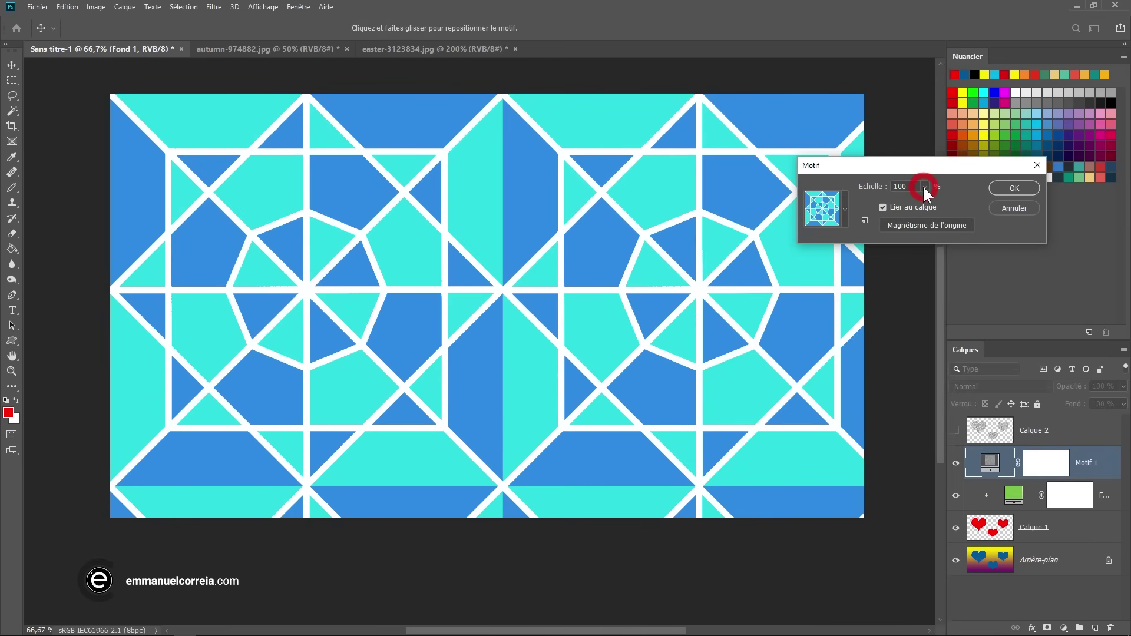
Scale the fill layer's pattern to 23 % and reposition it on the canvas.
click(877, 189)
click(924, 186)
drag(921, 201, 919, 200)
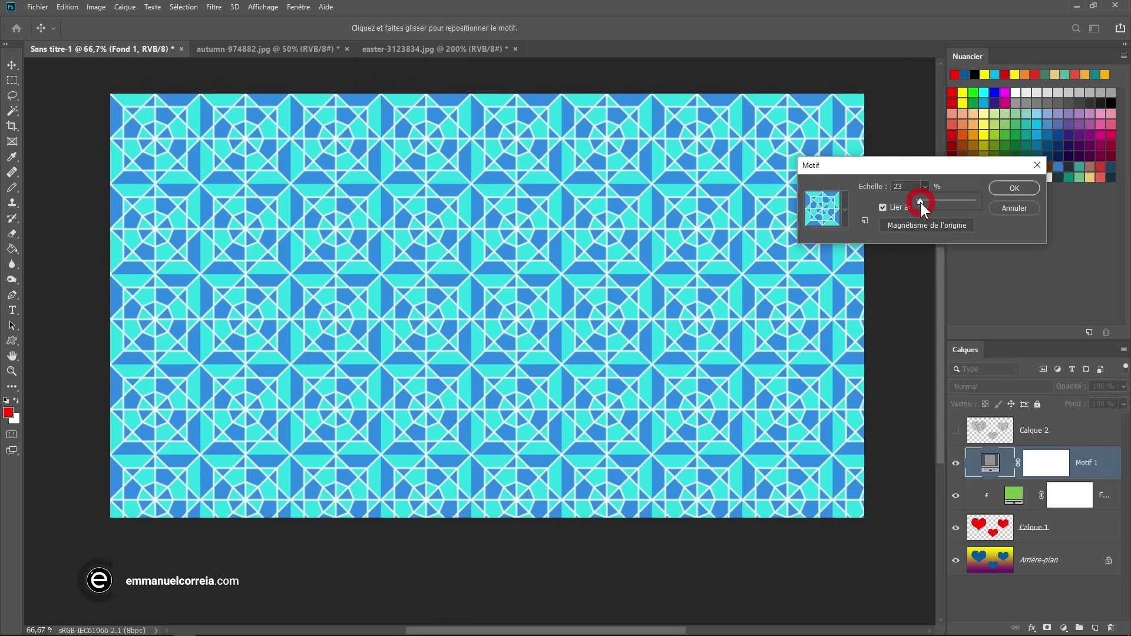
drag(621, 257, 441, 304)
click(1013, 188)
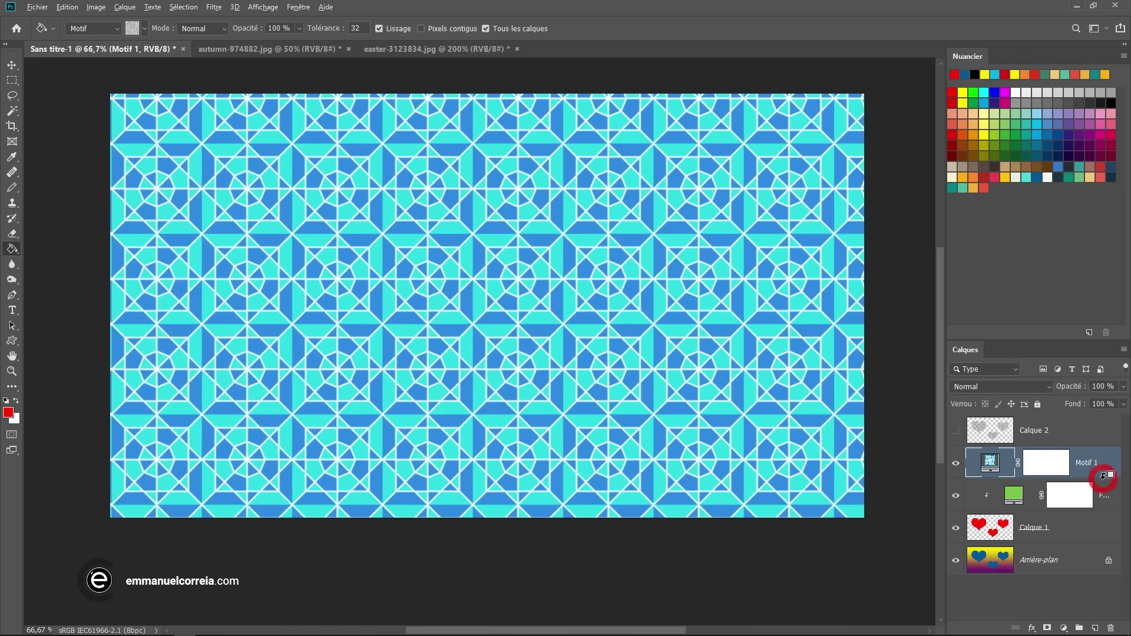
Clip the pattern fill layer to the hearts and shift the pattern inside them with the Move tool.
alt+click(1102, 476)
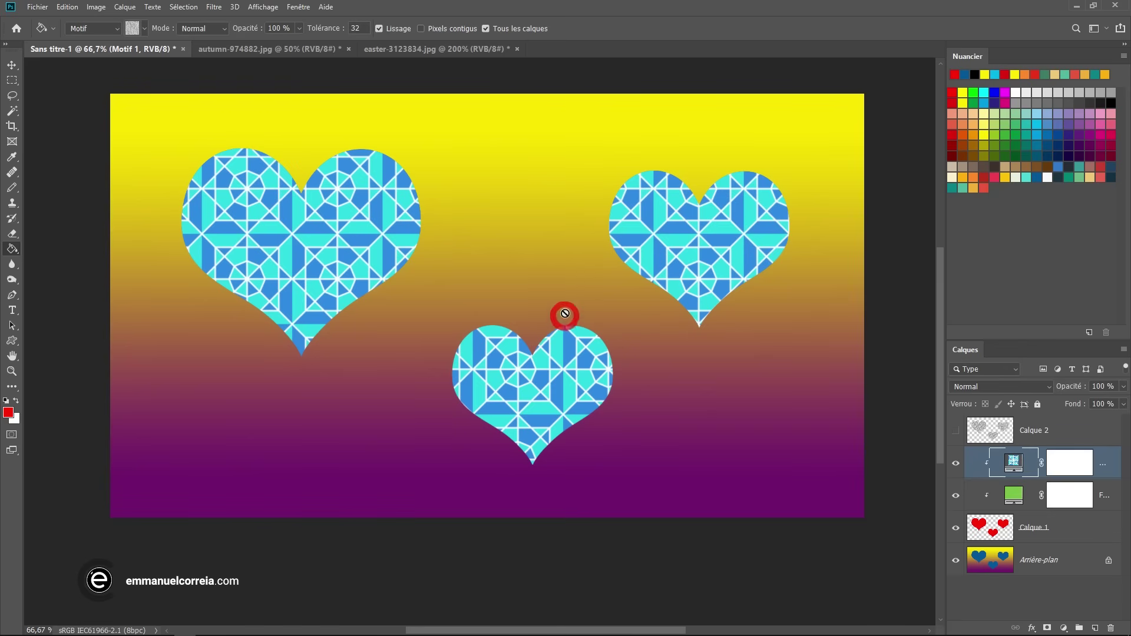
click(12, 65)
drag(295, 227, 584, 293)
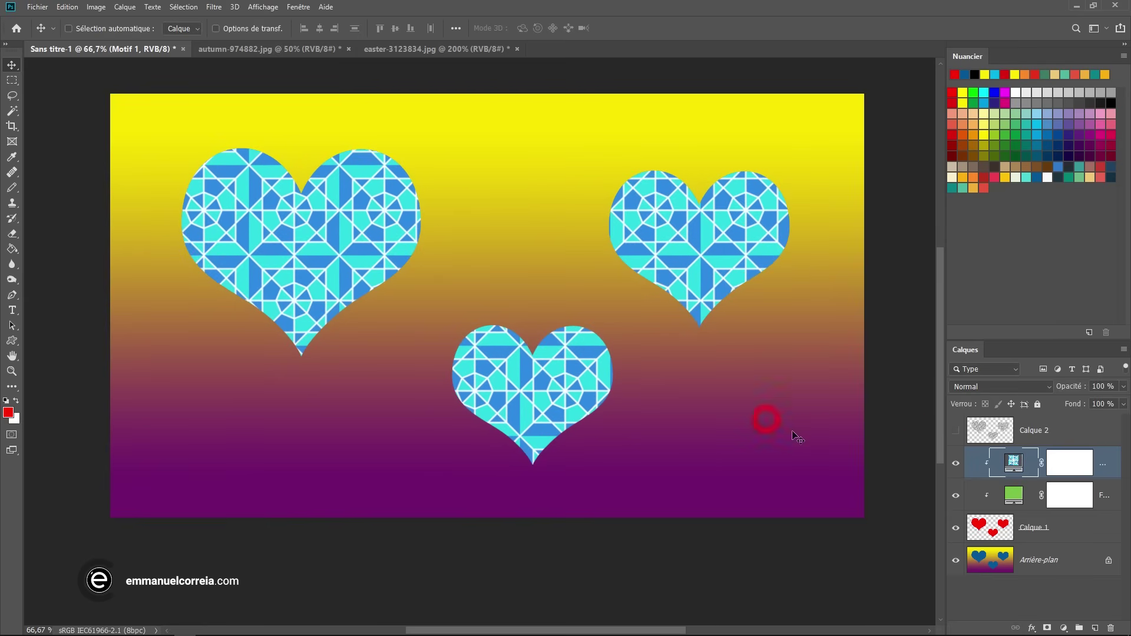
Adjust the scale of the clipped pattern fill to get a finer repeat inside the hearts.
double_click(1034, 463)
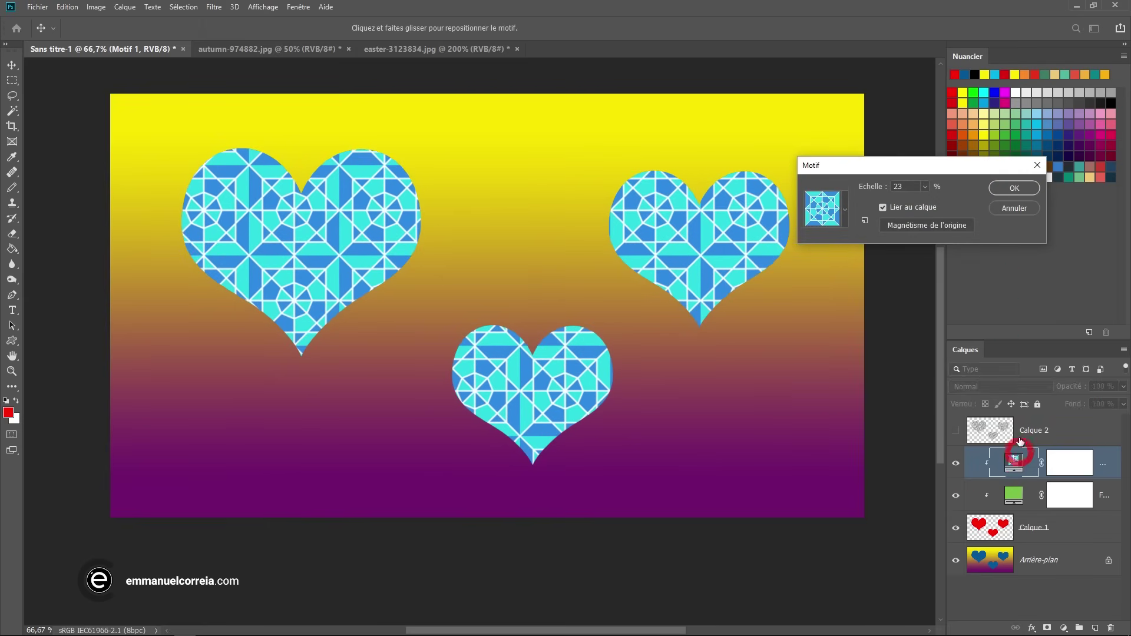
drag(926, 203, 921, 197)
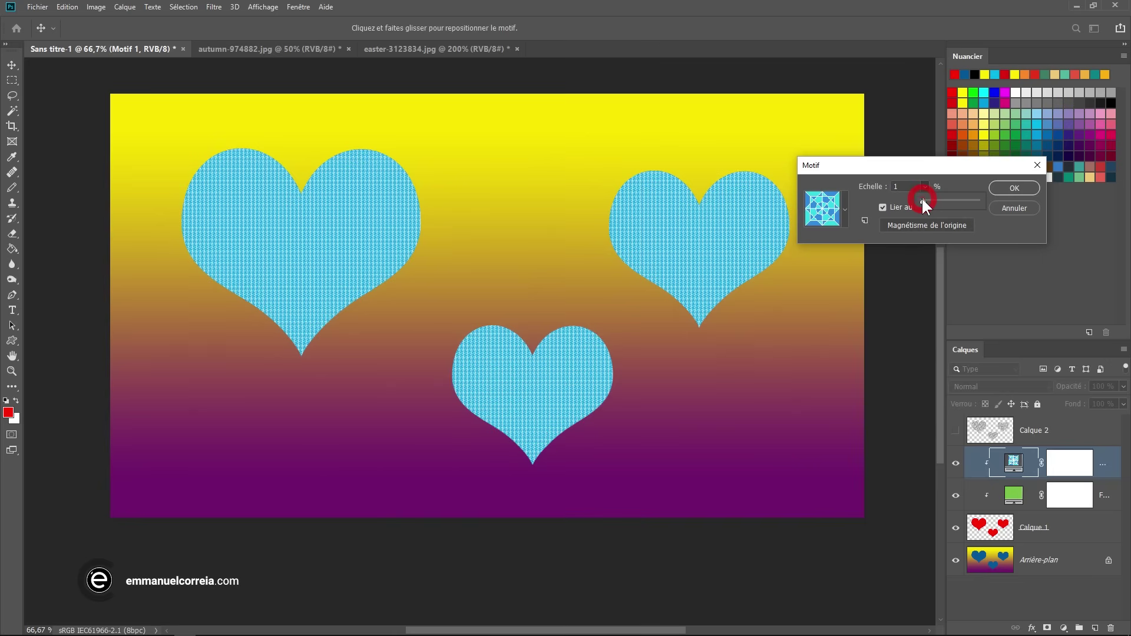
drag(922, 199, 924, 199)
click(1024, 187)
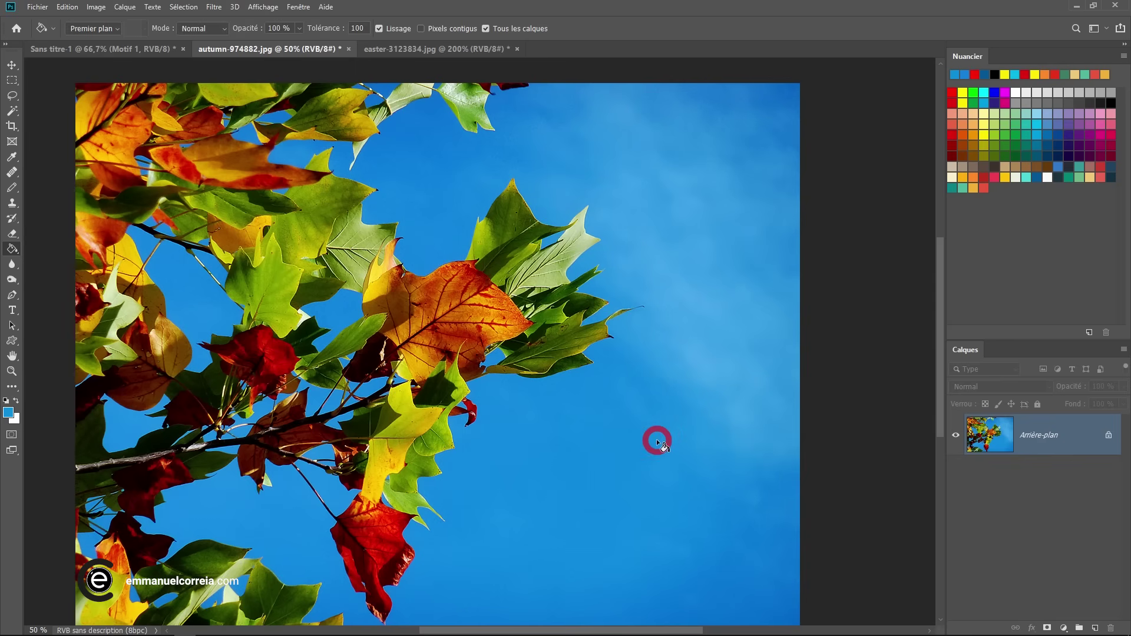
In autumn-974882.jpg, add an empty layer above the background and sample the sky's blue as the foreground colour.
scroll(599, 176, up, 6)
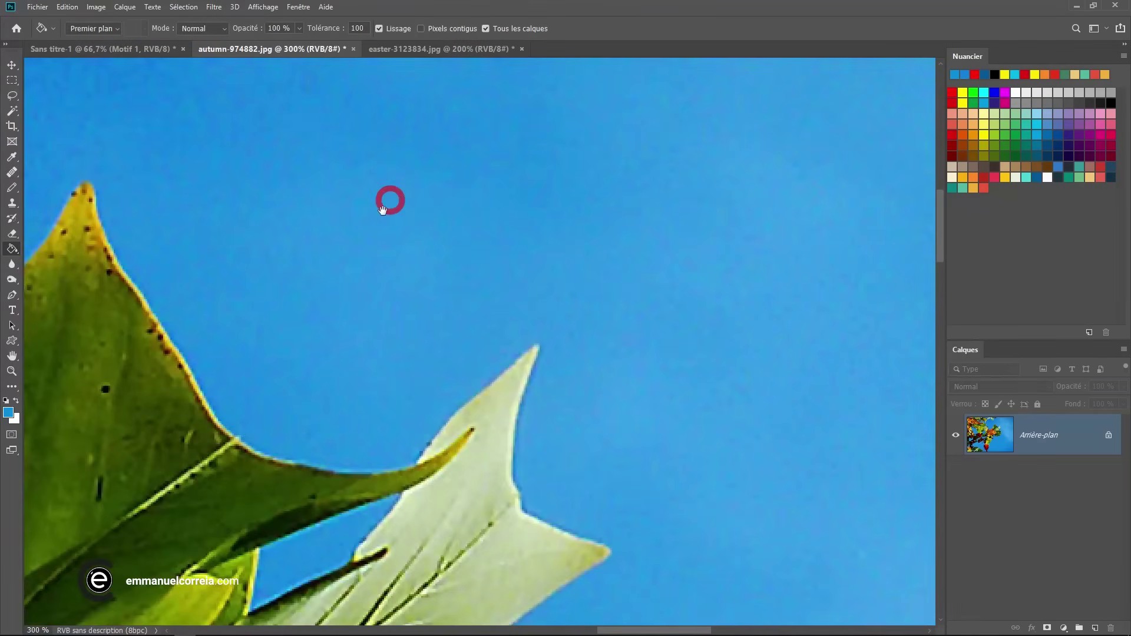
scroll(407, 201, down, 3)
scroll(467, 283, down, 3)
scroll(478, 165, down, 3)
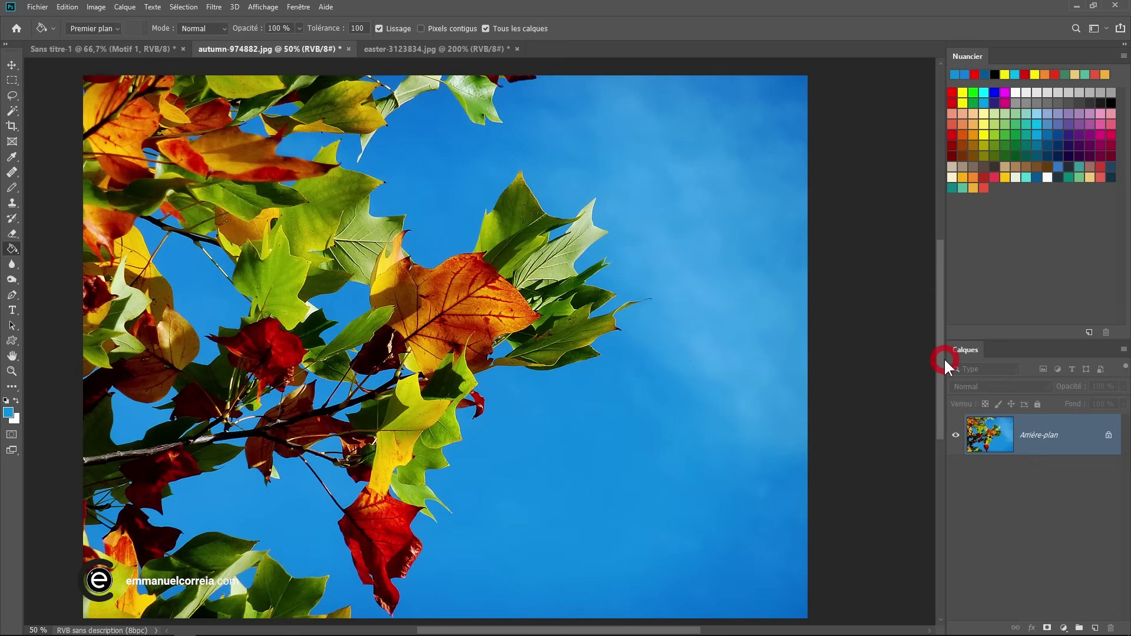
click(1096, 628)
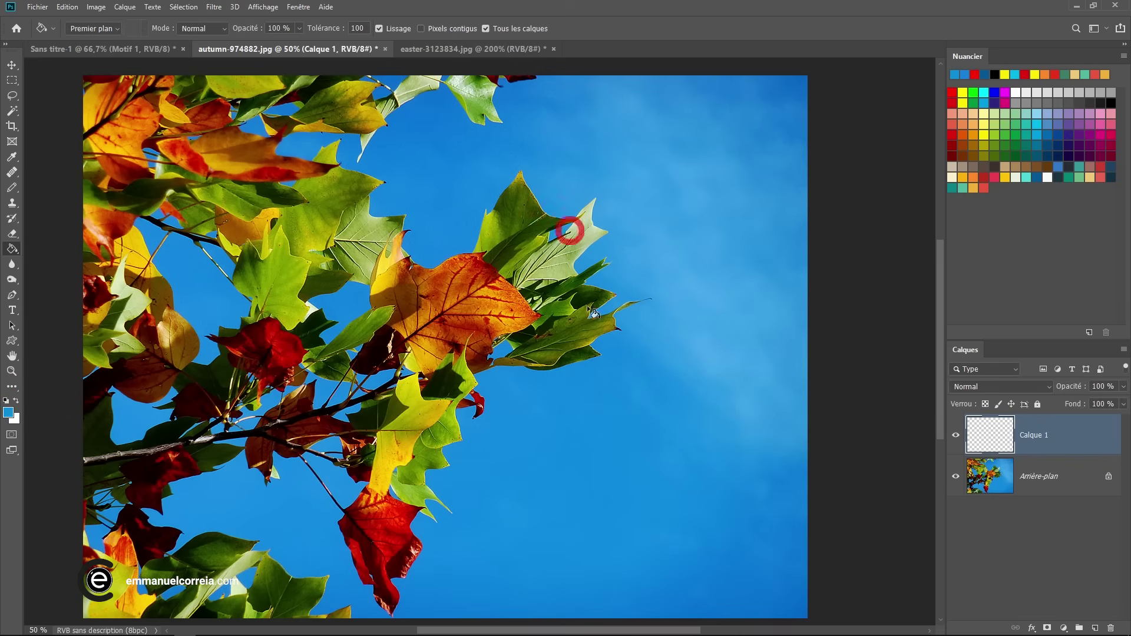
alt+click(414, 190)
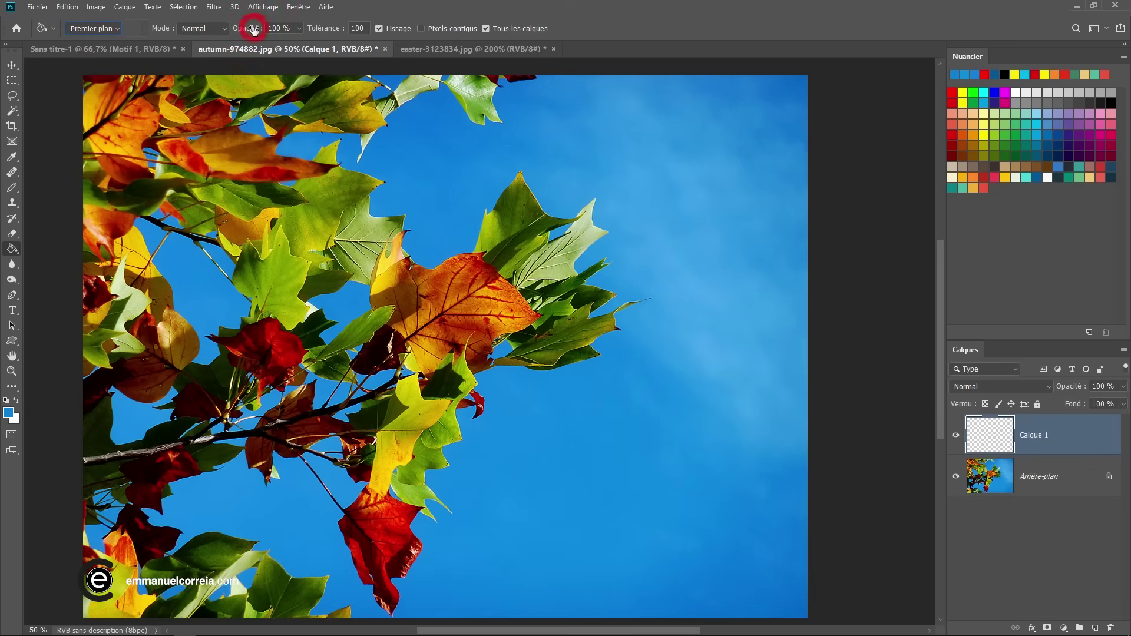
Fill the sky with the sampled blue on Calque 1 at tolerance 100, and undo the fill.
drag(367, 29, 315, 30)
click(426, 147)
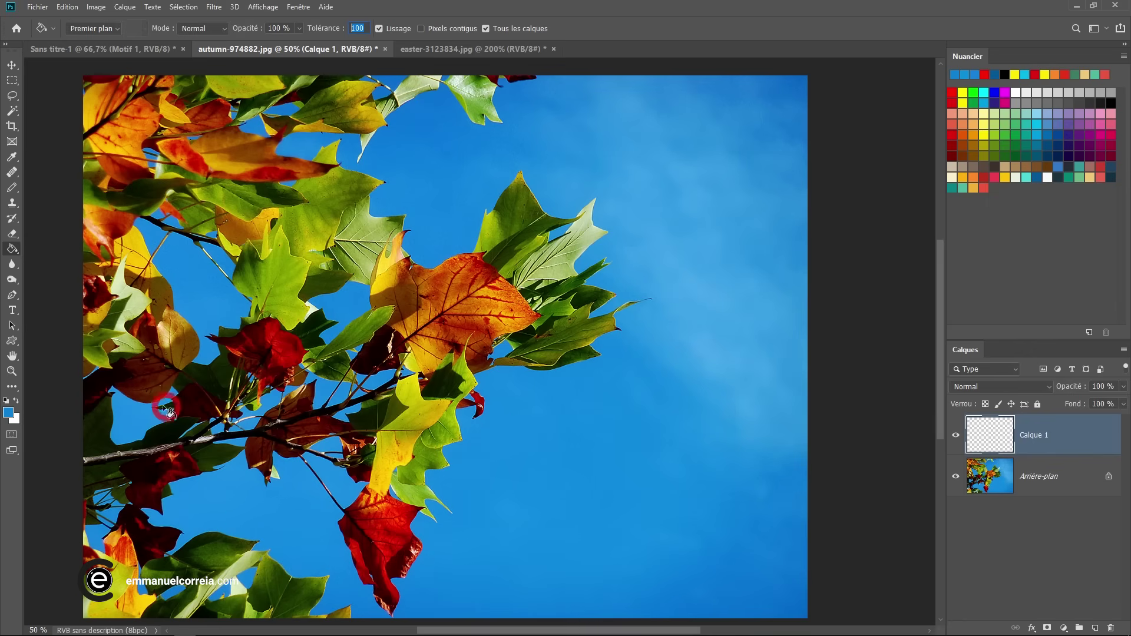
click(194, 397)
click(415, 176)
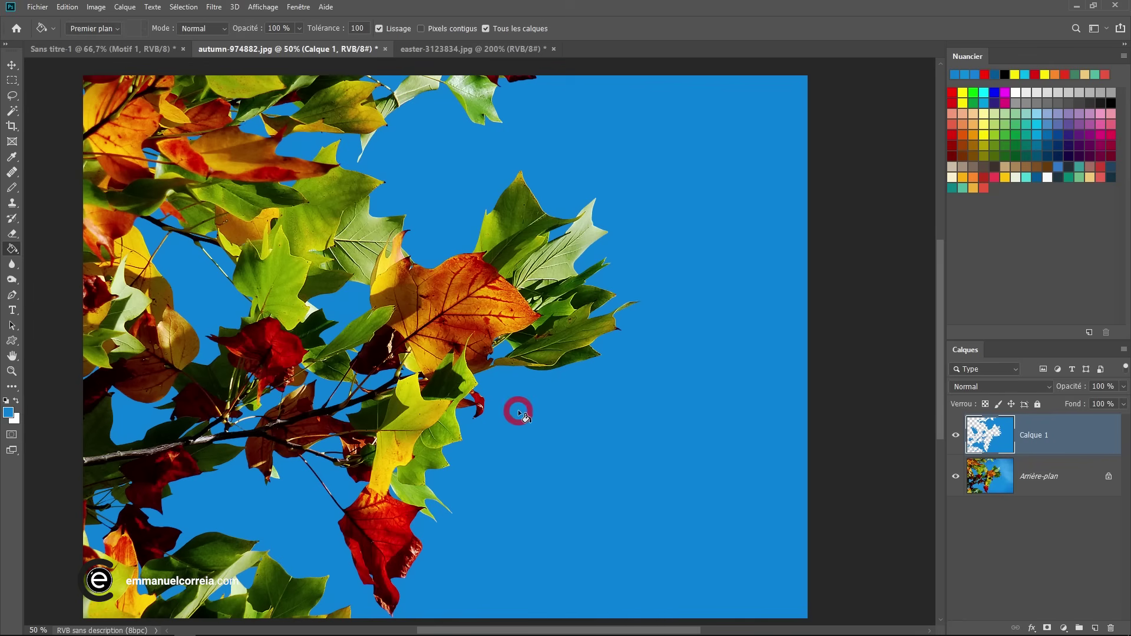
key(ctrl+z)
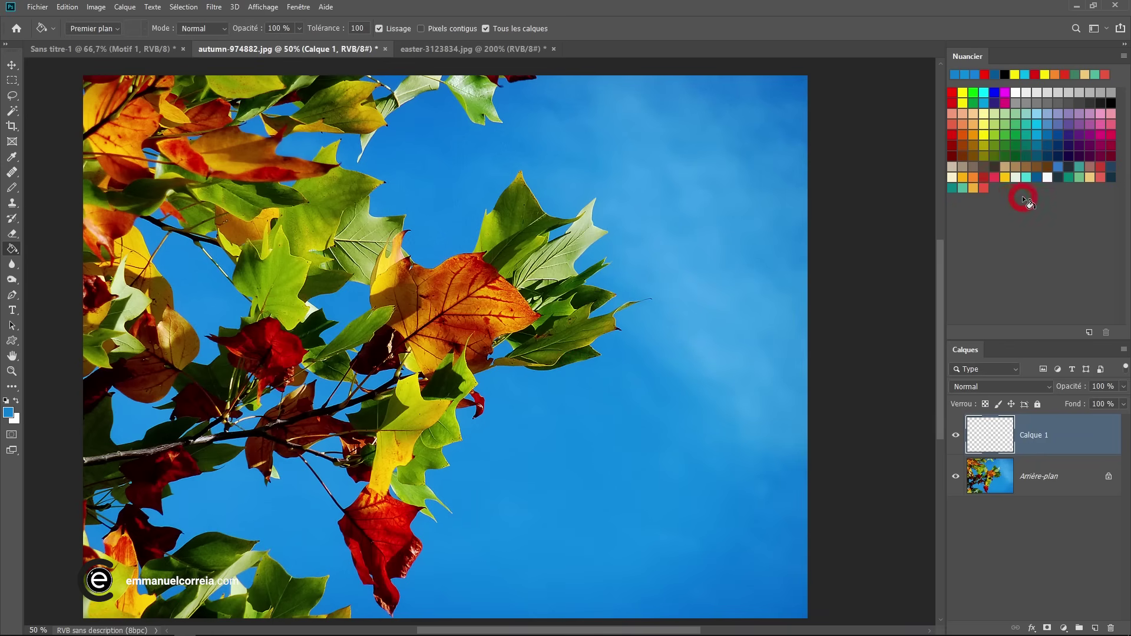
Choose an orange foreground swatch, fill the sky on Calque 1 at tolerance 100, and undo the fill.
click(973, 187)
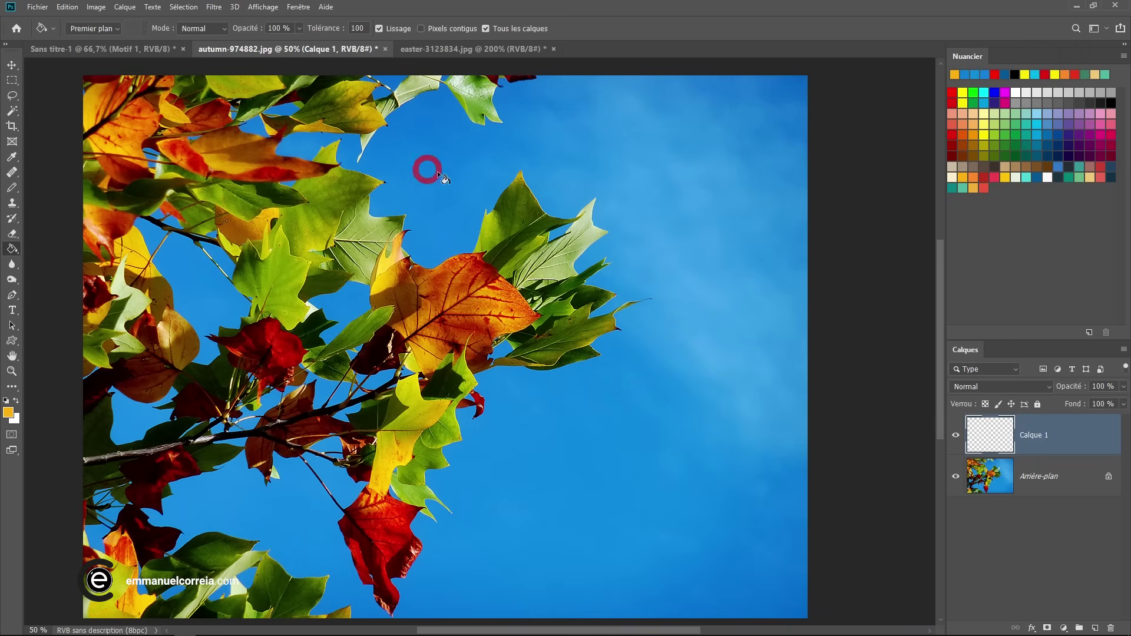
click(419, 177)
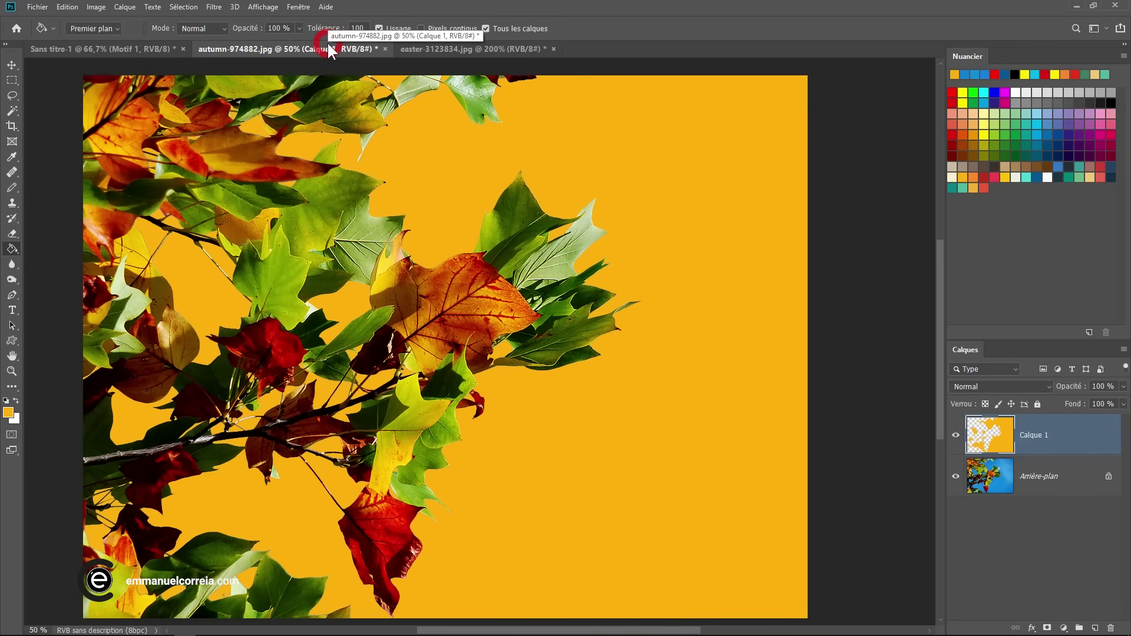
key(ctrl+z)
Fill the sky with orange at tolerance 20, examine the unfilled pixels around the leaves, and undo the fill.
click(359, 27)
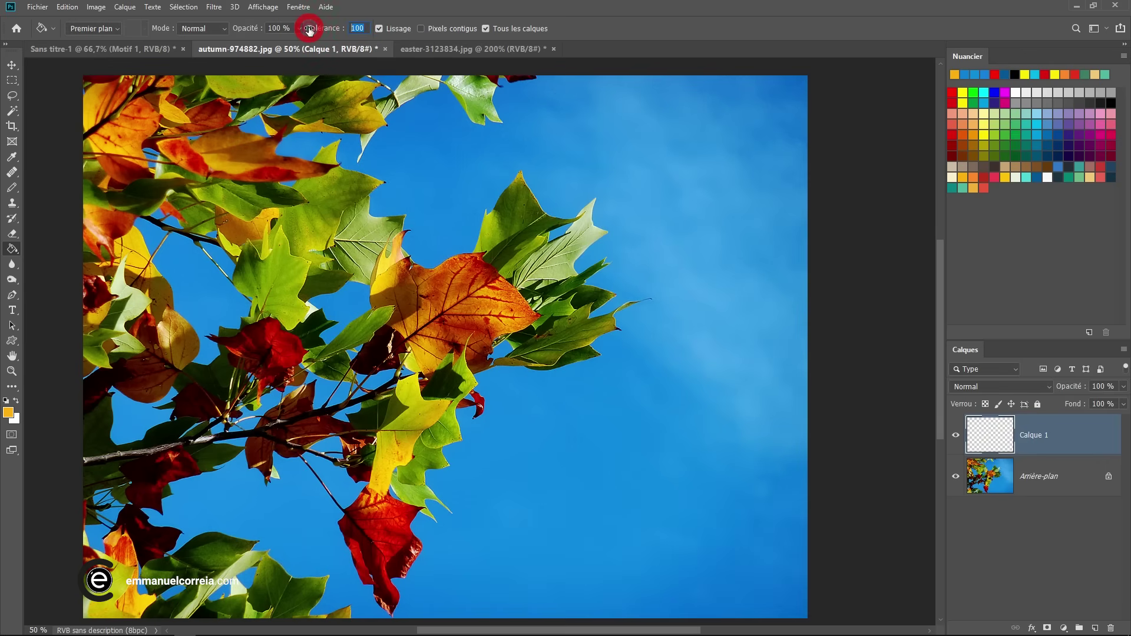
click(434, 174)
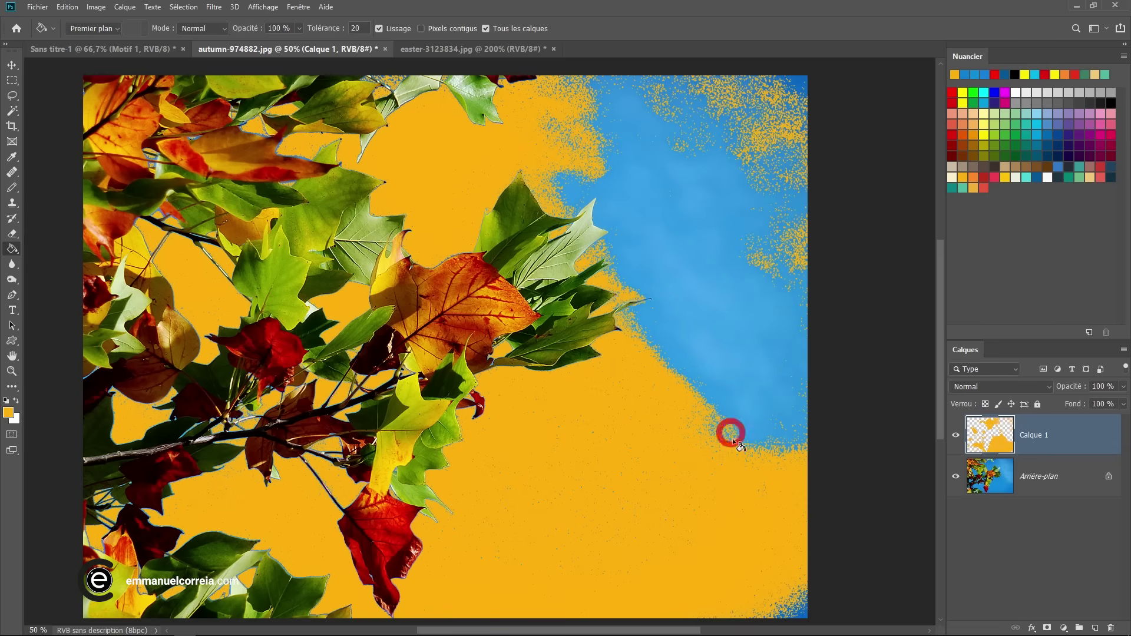
ctrl+click(467, 425)
ctrl+click(468, 424)
ctrl+click(468, 425)
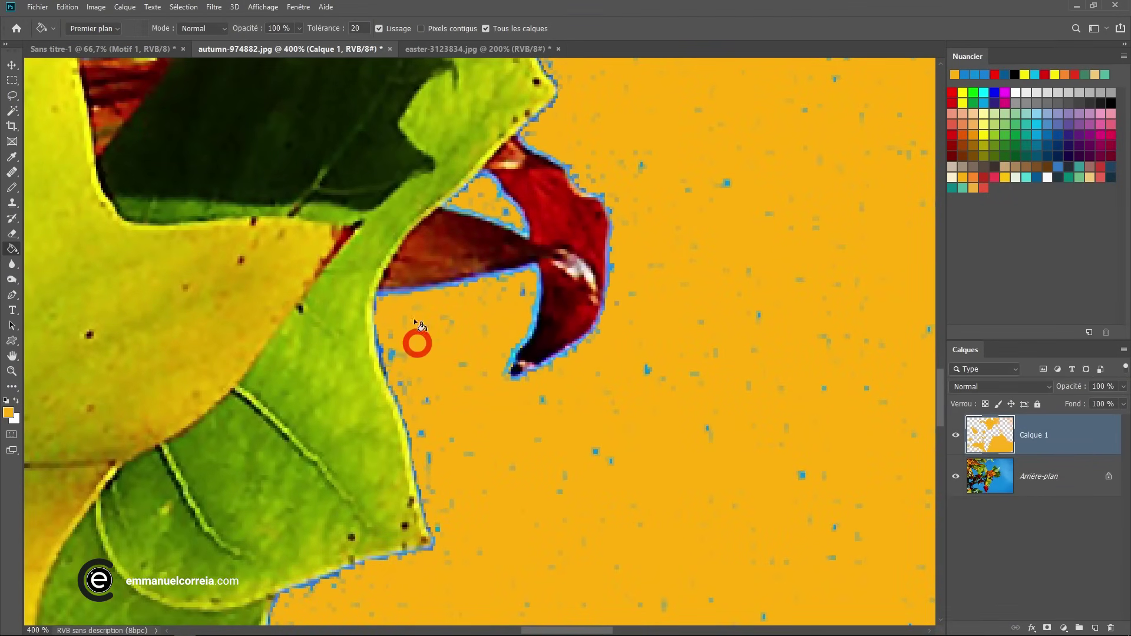
ctrl+alt+click(473, 399)
ctrl+alt+click(473, 399)
ctrl+alt+click(473, 399)
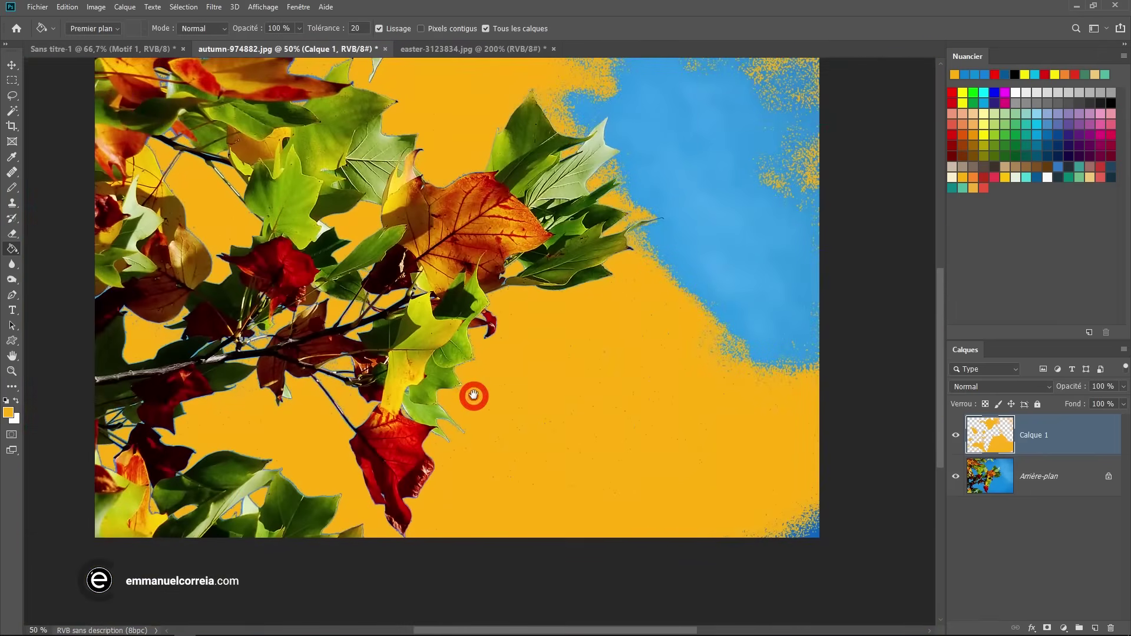
key(ctrl+z)
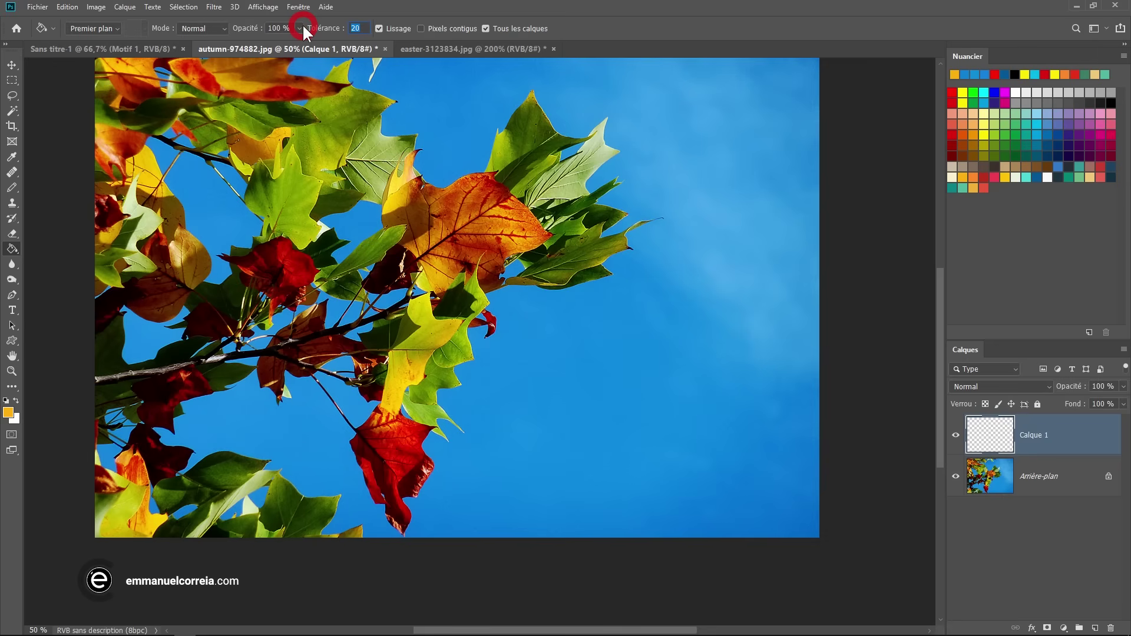
Set the tolerance to 100, fill the sky with orange to examine the green leaf's edge, and undo the fill.
text(100)
key(Return)
drag(362, 151, 357, 220)
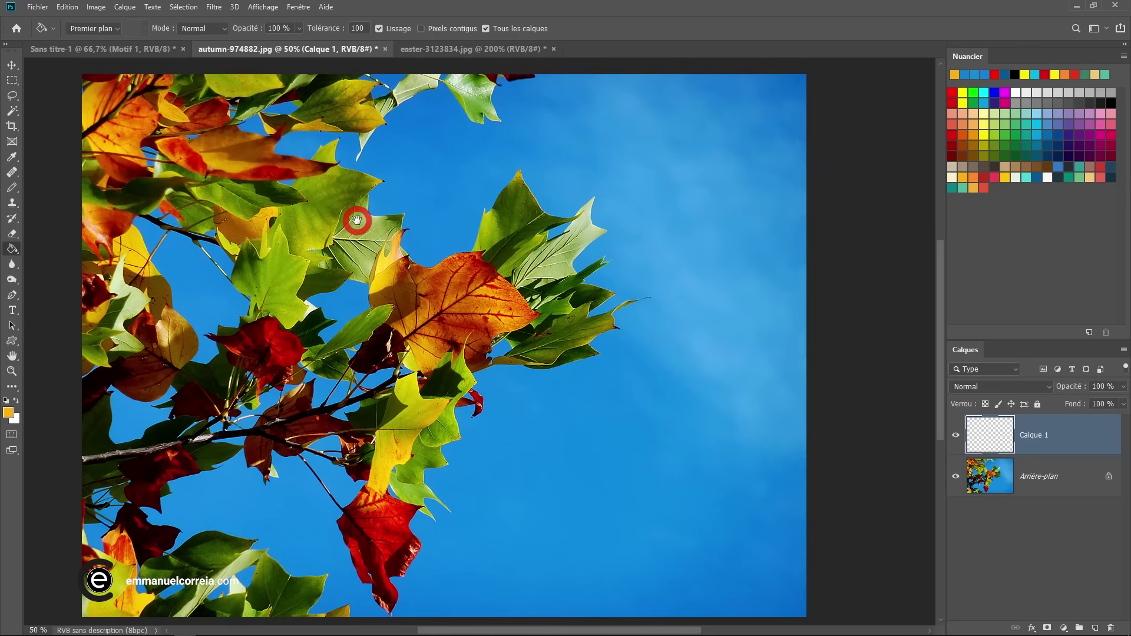
click(430, 167)
ctrl+click(518, 212)
drag(518, 212, 443, 380)
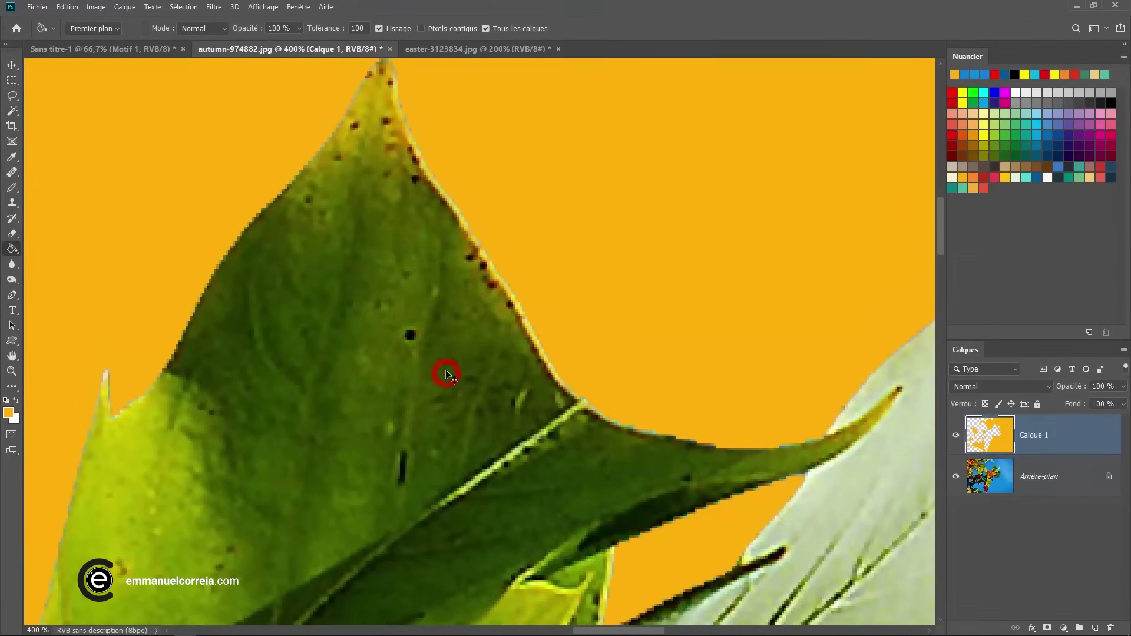
key(ctrl+z)
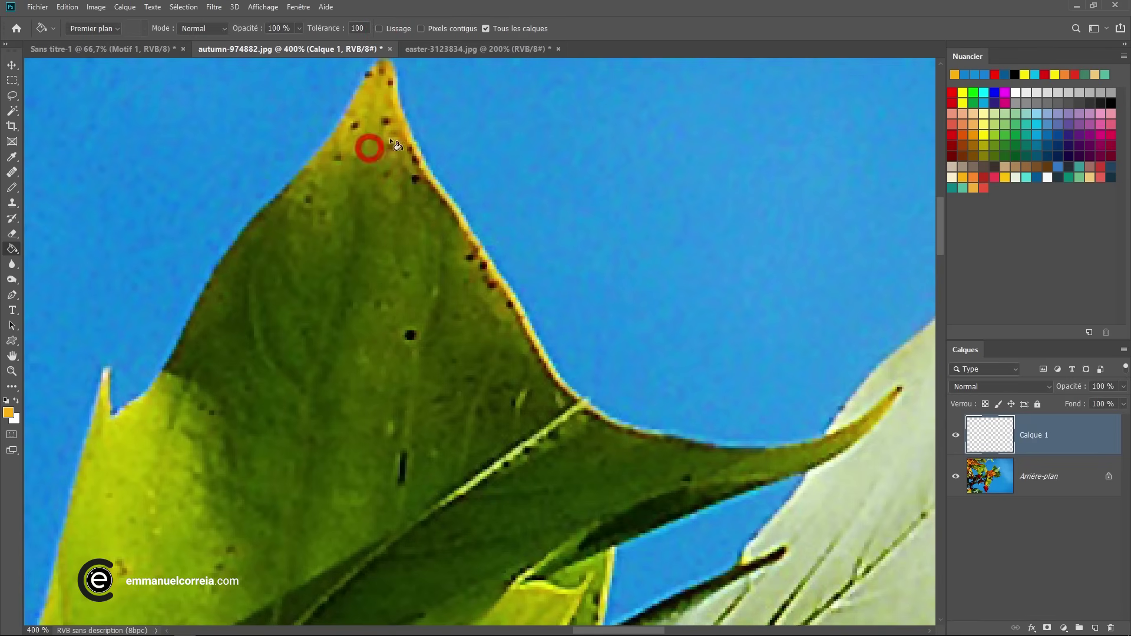
Fill the sky with orange with Lissage turned off and examine the edge pixels at the green leaf's tip.
click(616, 226)
ctrl+click(452, 225)
ctrl+click(452, 225)
drag(330, 203, 490, 364)
ctrl+click(449, 321)
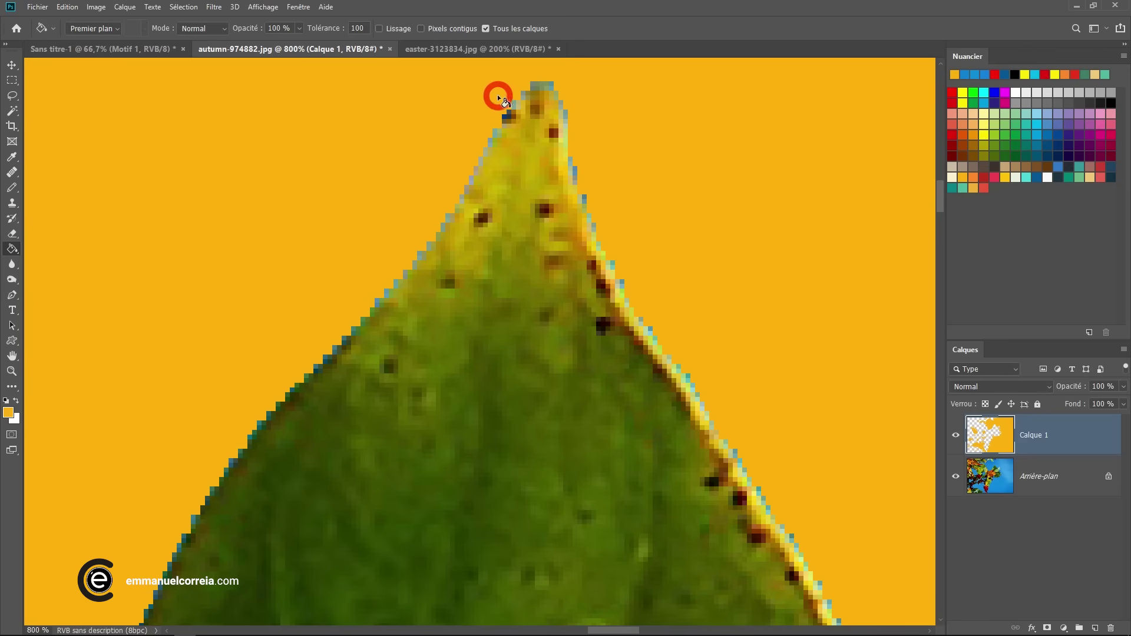
Re-enable Lissage, replace the jagged sky fill with a smoothed one to compare the leaf edges, and undo it.
click(394, 29)
key(ctrl+z)
click(329, 165)
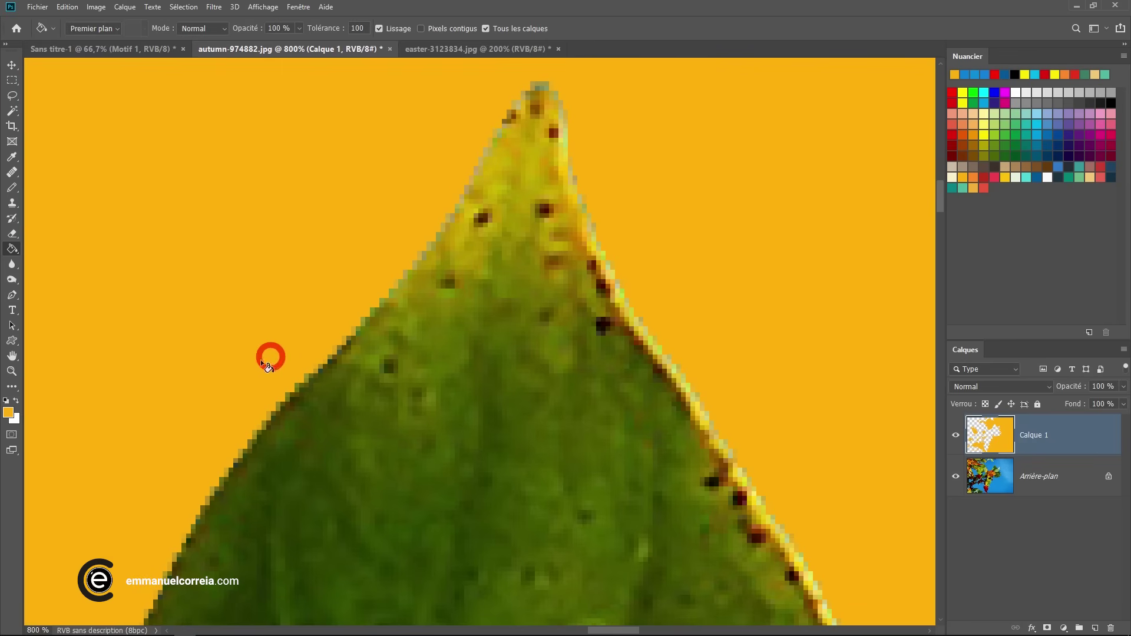
alt+click(375, 304)
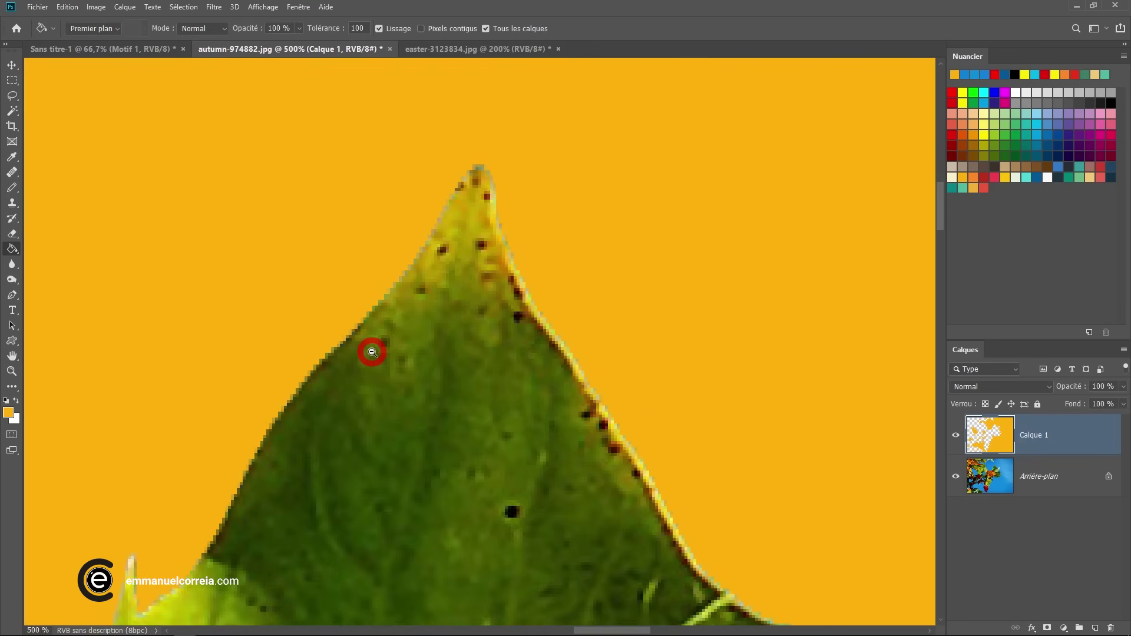
alt+click(371, 352)
alt+click(373, 270)
alt+click(381, 273)
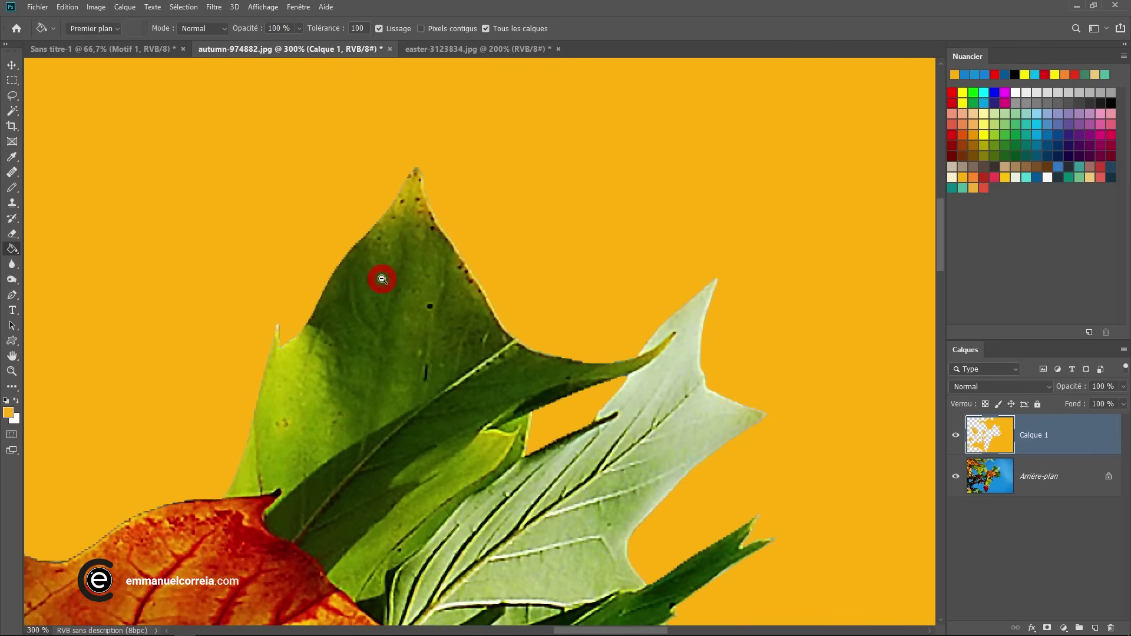
alt+click(381, 323)
alt+click(380, 322)
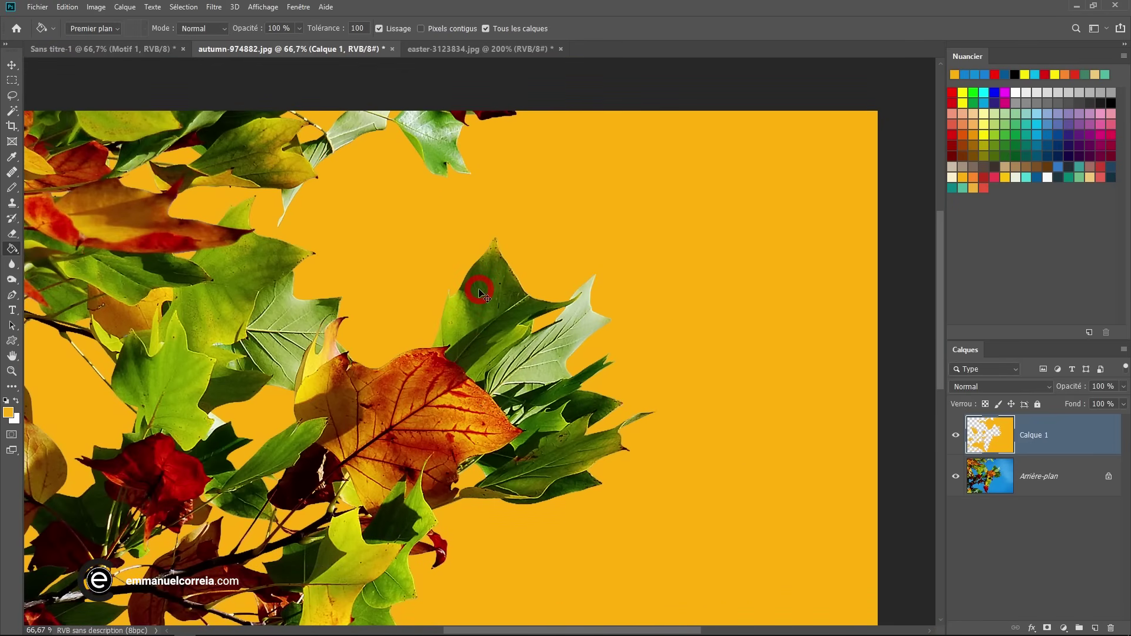
key(ctrl+z)
Fill the sky with orange on Calque 1 at tolerance 100 with Lissage enabled.
alt+click(479, 289)
drag(472, 296, 485, 187)
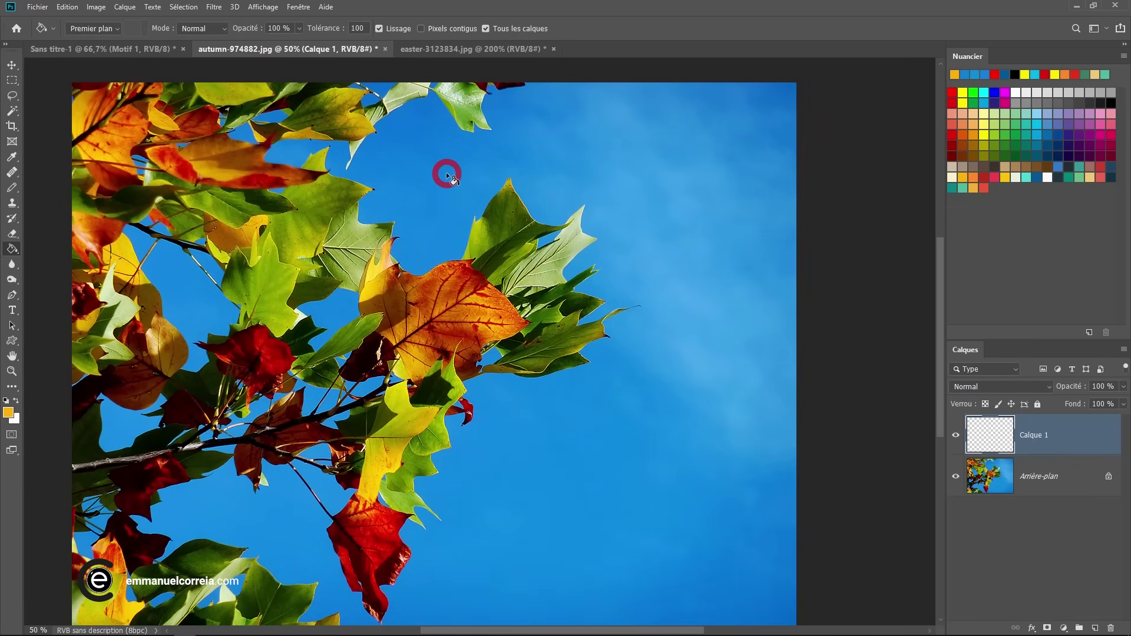
click(427, 186)
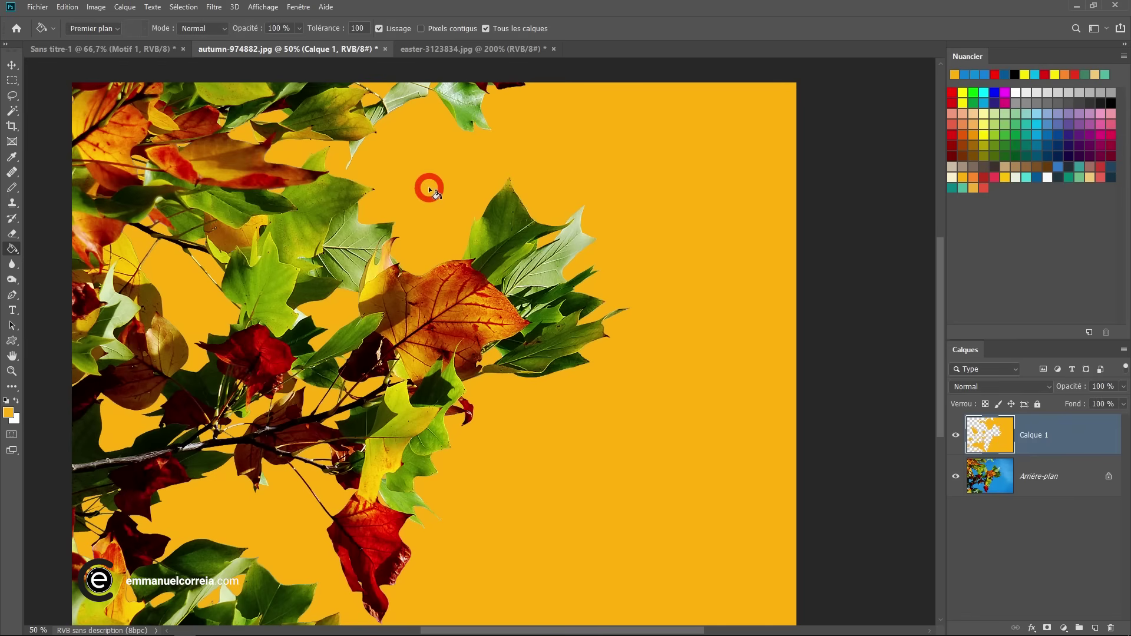
drag(407, 388, 409, 369)
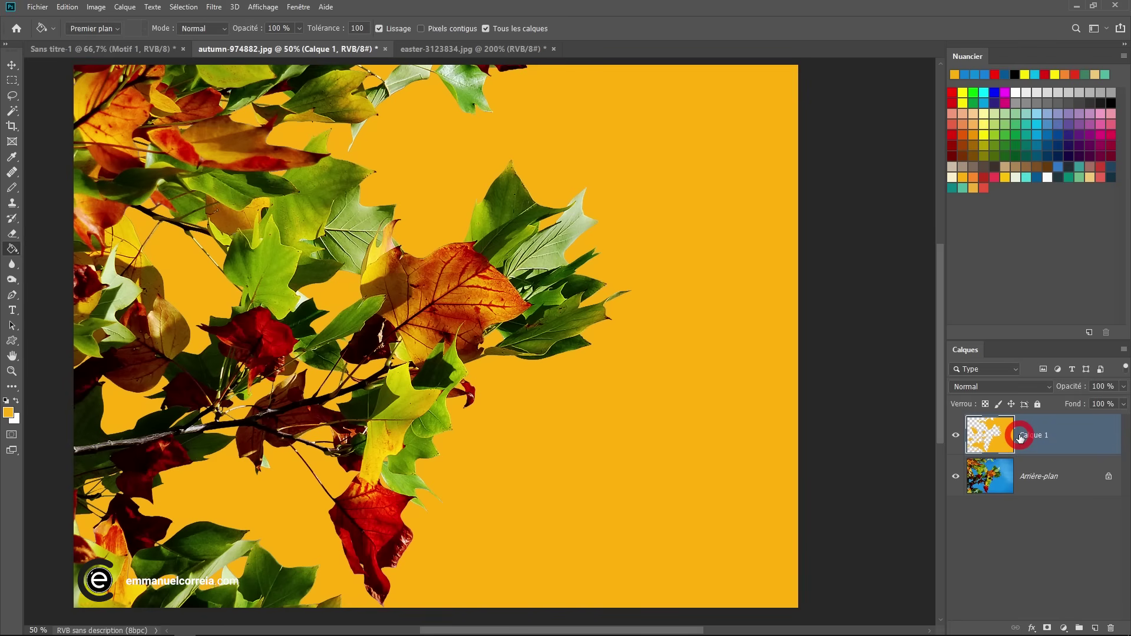
Add a bright green (#84f010) solid colour fill layer above Calque 1 and clip it to that layer.
click(1063, 628)
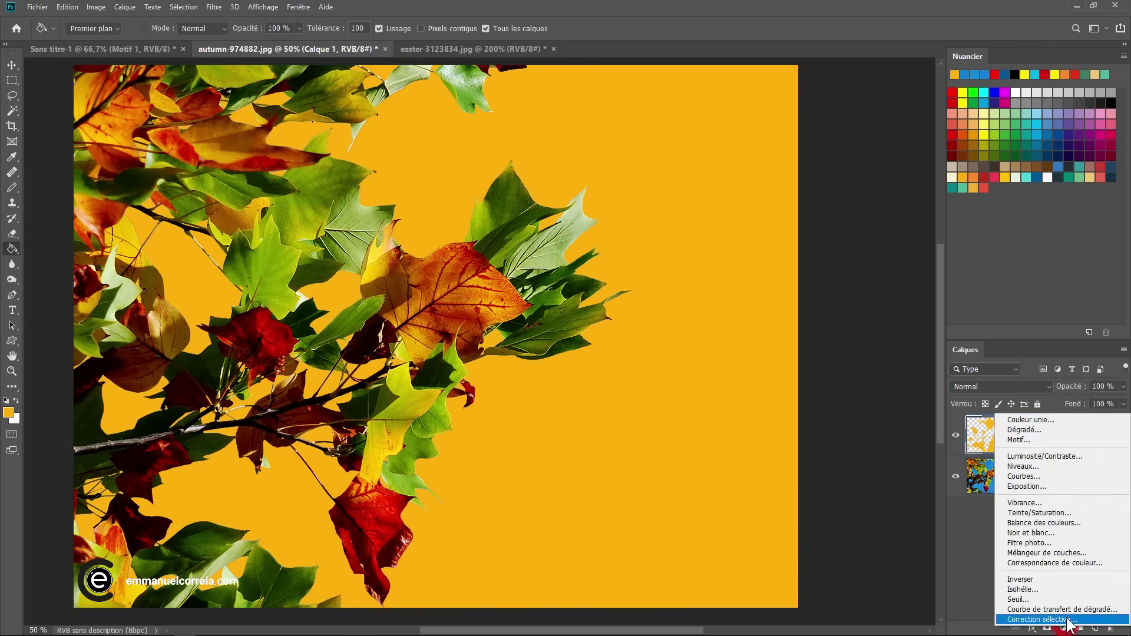
click(1040, 421)
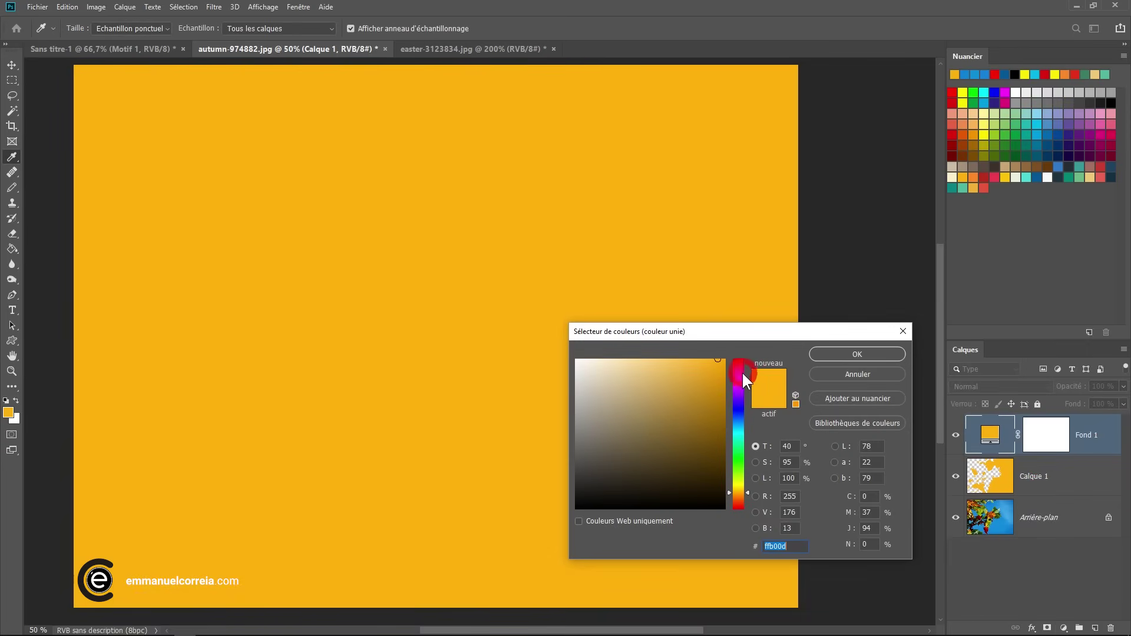
drag(740, 447, 739, 472)
drag(711, 401, 714, 367)
click(824, 361)
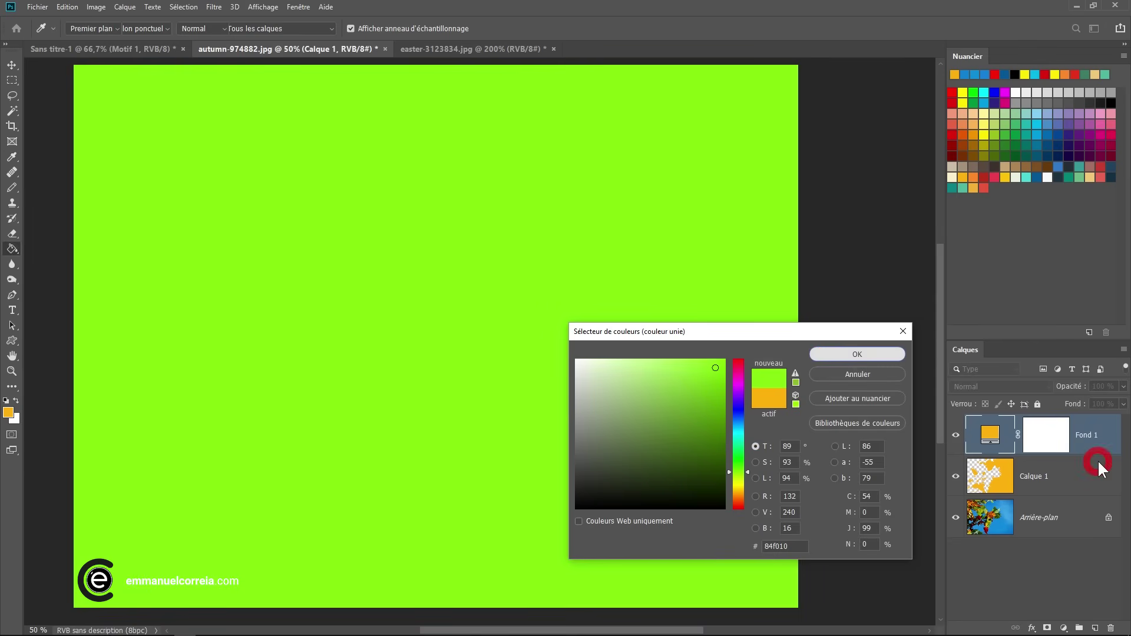
alt+click(1090, 455)
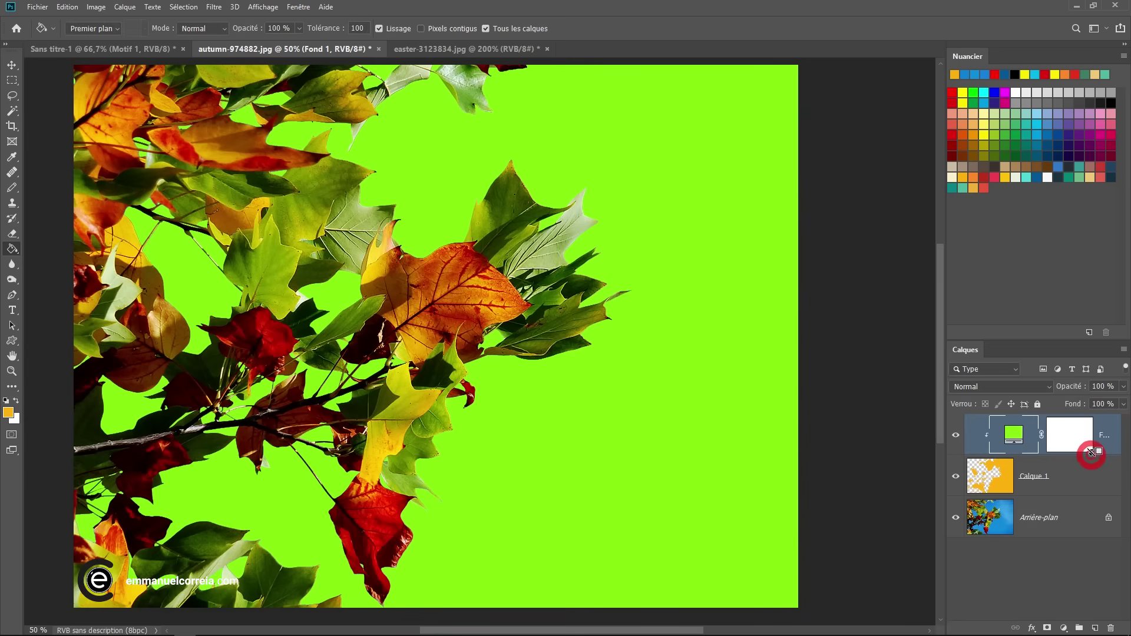
Toggle the clipped fill layer's visibility to compare, and change its colour to a dark indigo blue.
click(956, 443)
click(956, 443)
double_click(1013, 435)
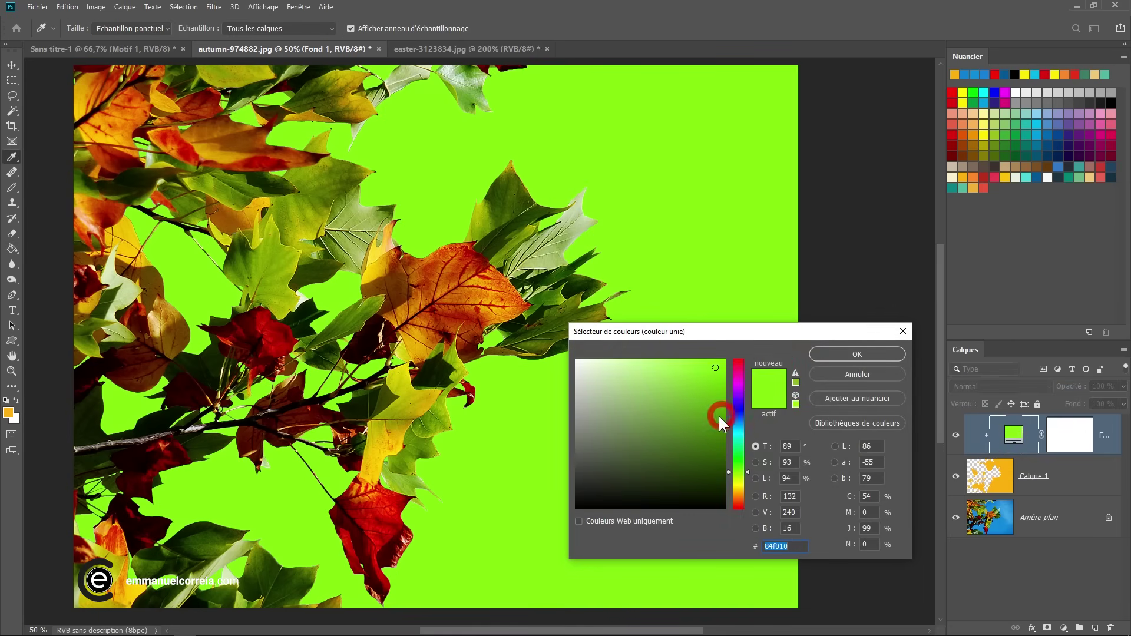
drag(739, 436, 683, 434)
key(g)
click(853, 351)
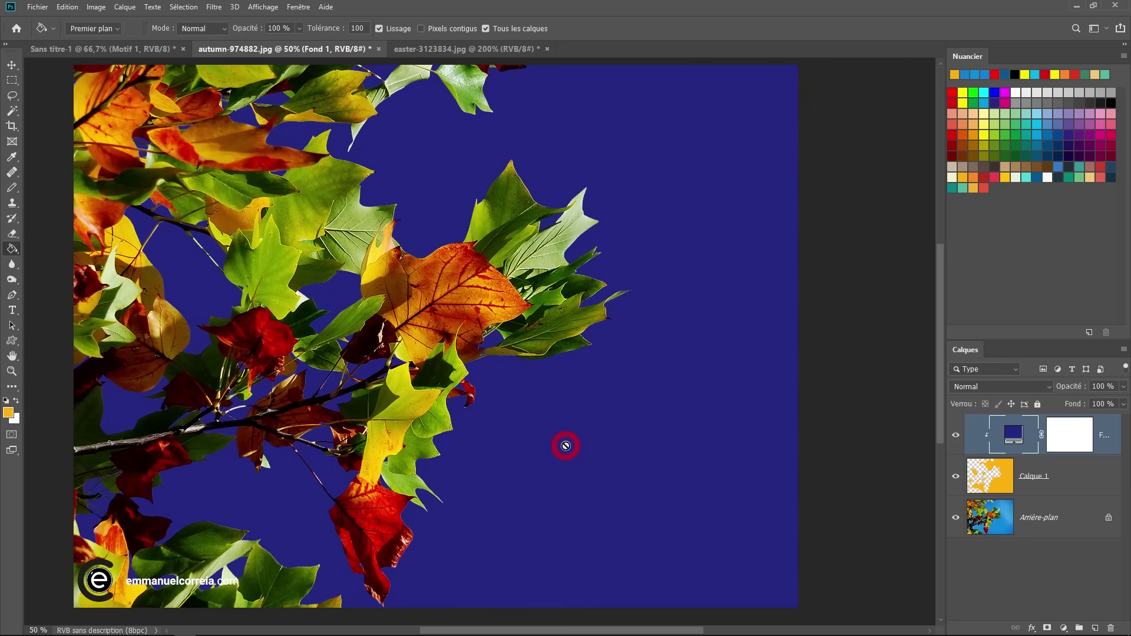
In easter-3123834.jpg, add an empty layer above the background and sample the central blue egg's colour as the foreground colour.
click(426, 49)
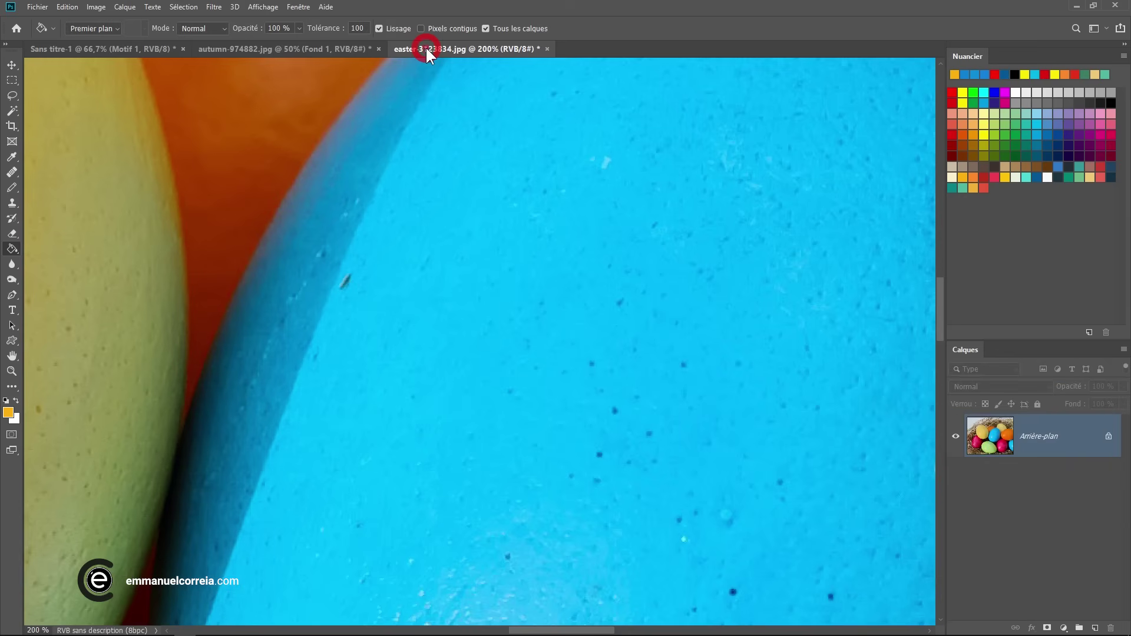
scroll(470, 222, down, 5)
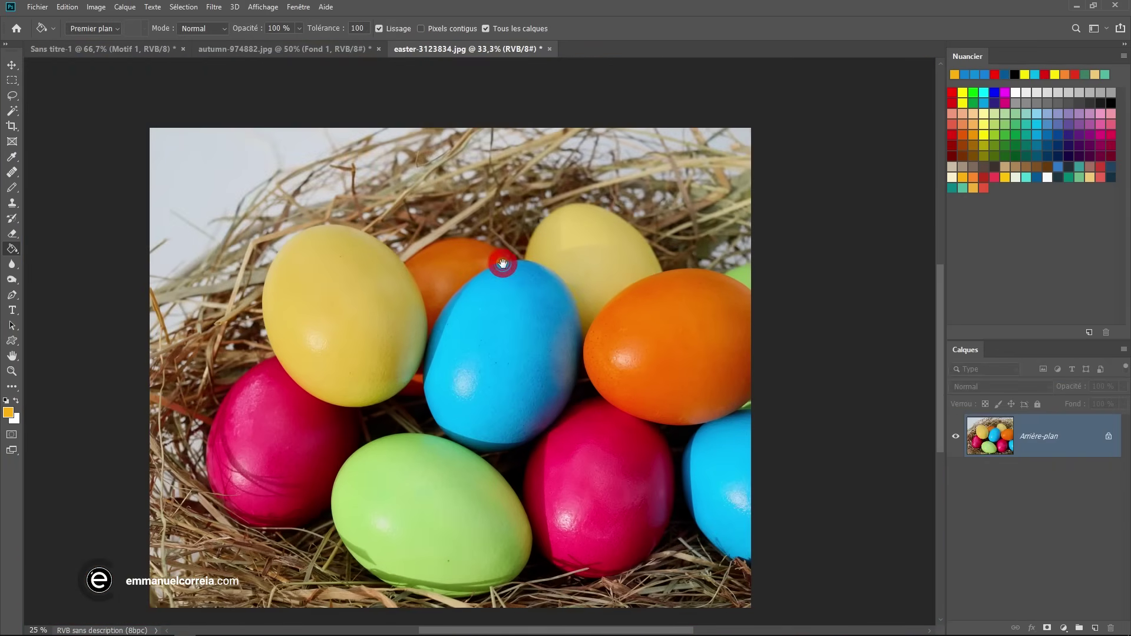
drag(502, 262, 468, 220)
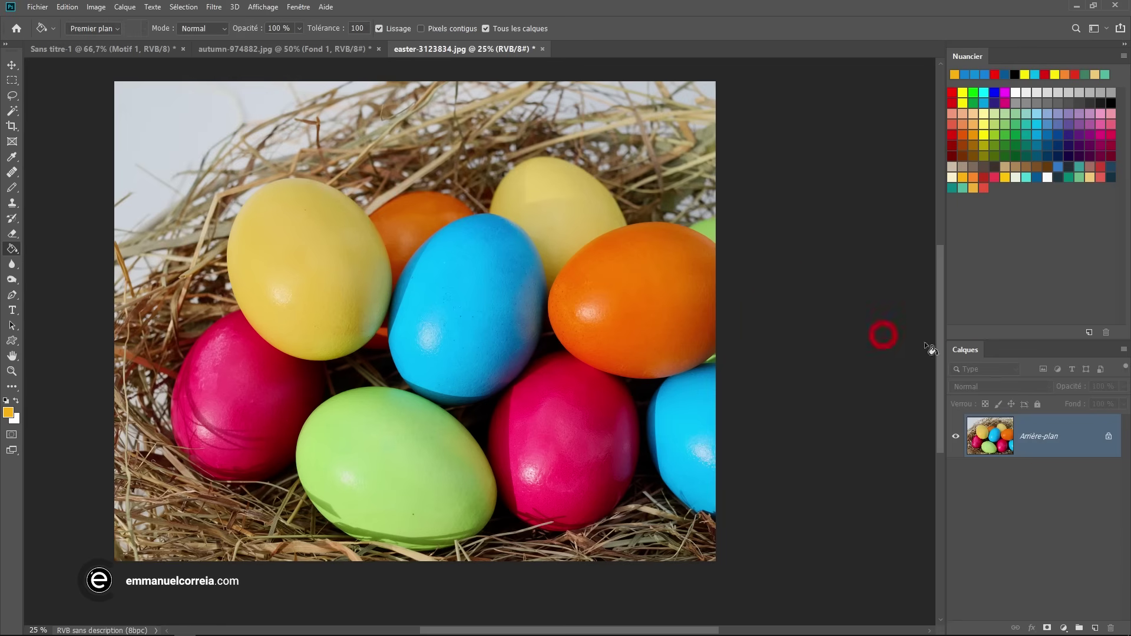
click(1095, 628)
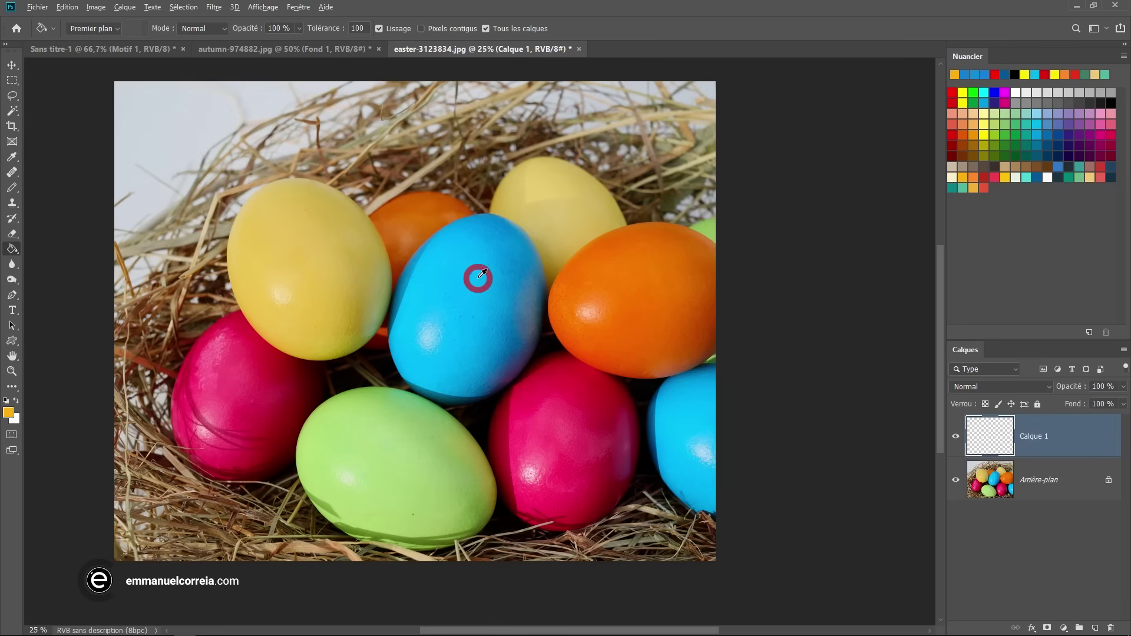
alt+click(469, 296)
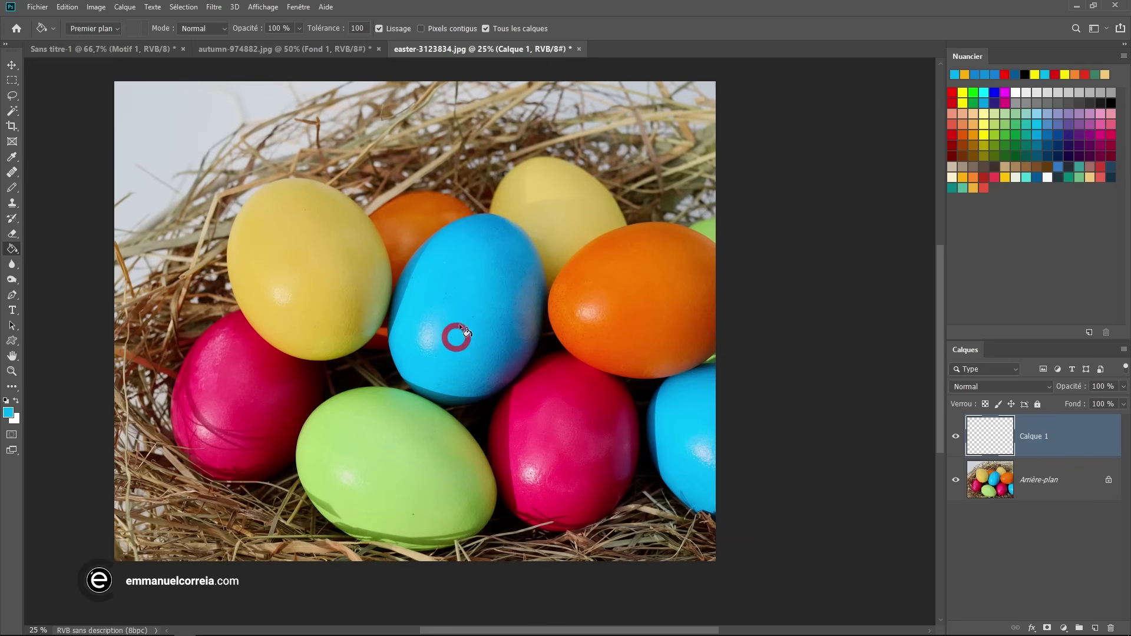
Try filling the green egg with the sampled blue with Pixels contigus off, and undo the fill.
click(384, 460)
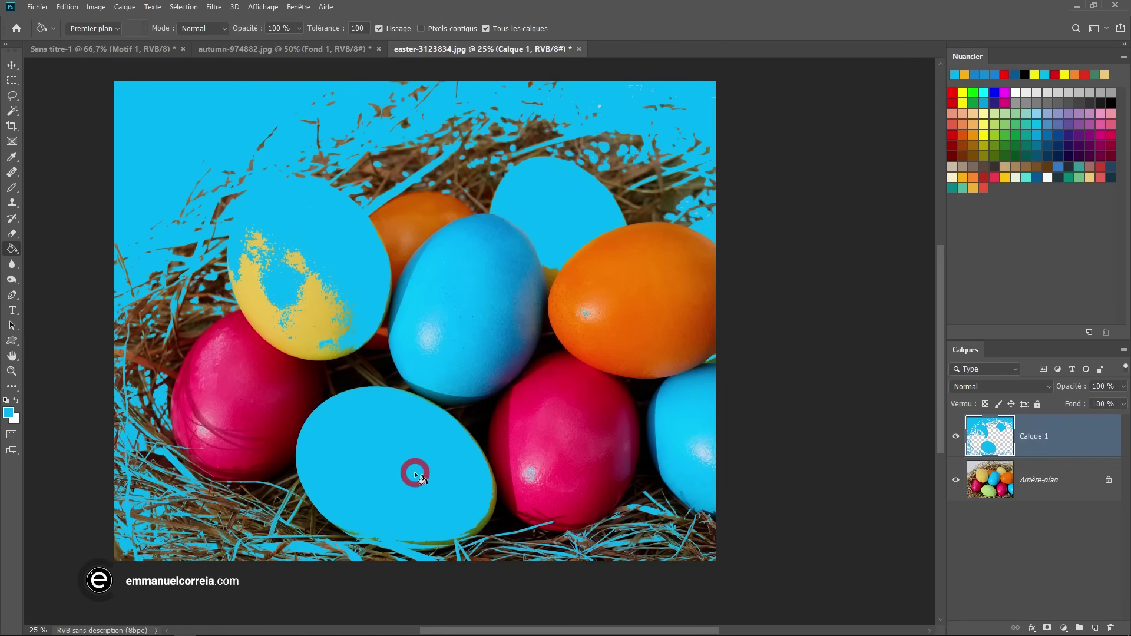
key(ctrl+z)
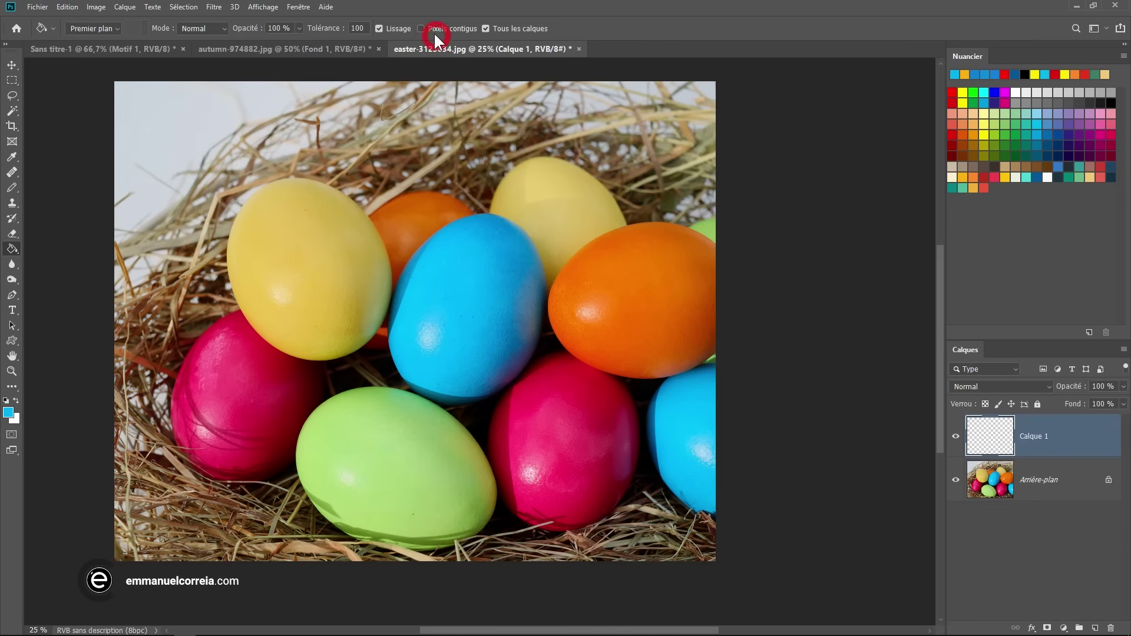
Enable Pixels contigus, fill the green egg with the sampled blue at tolerance 100, and undo the fill.
click(434, 30)
click(371, 471)
drag(402, 488, 438, 404)
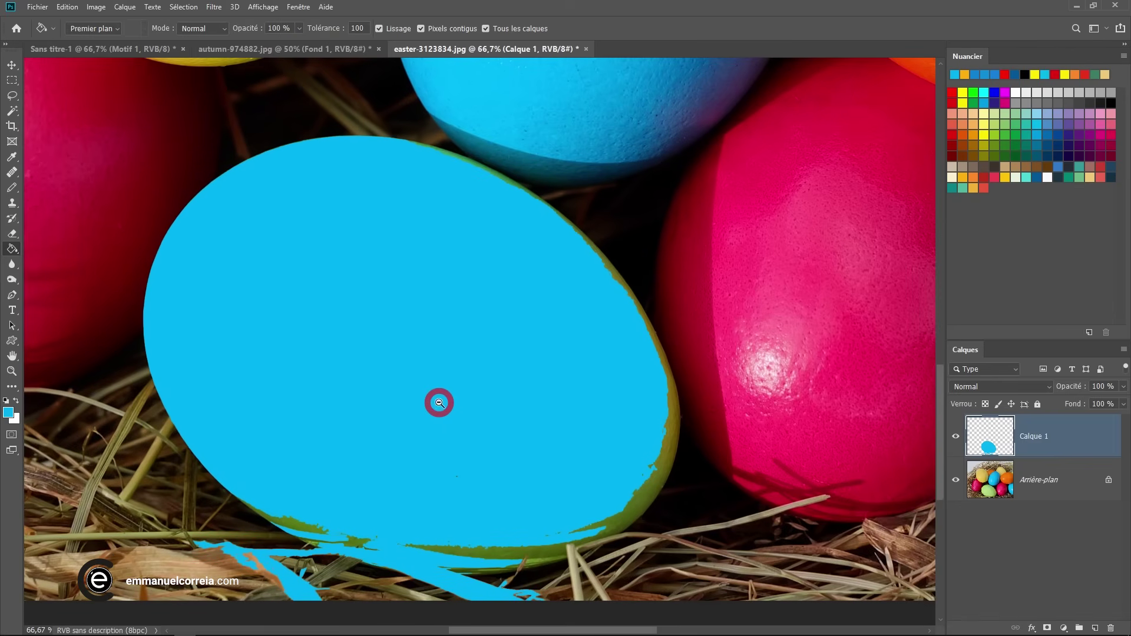
alt+click(438, 402)
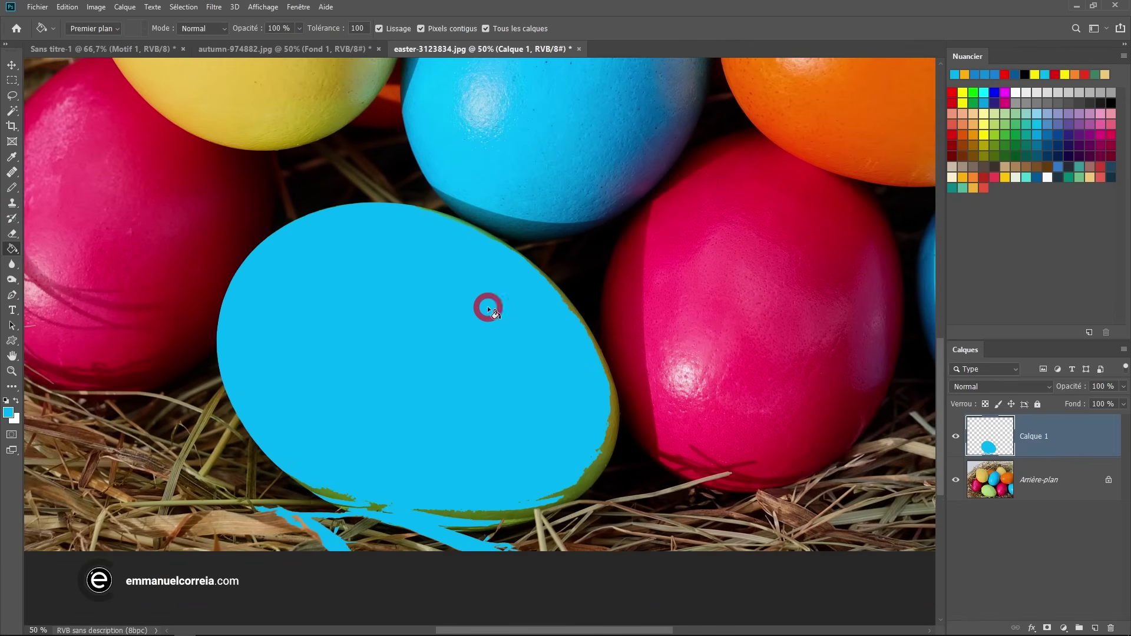
key(ctrl+z)
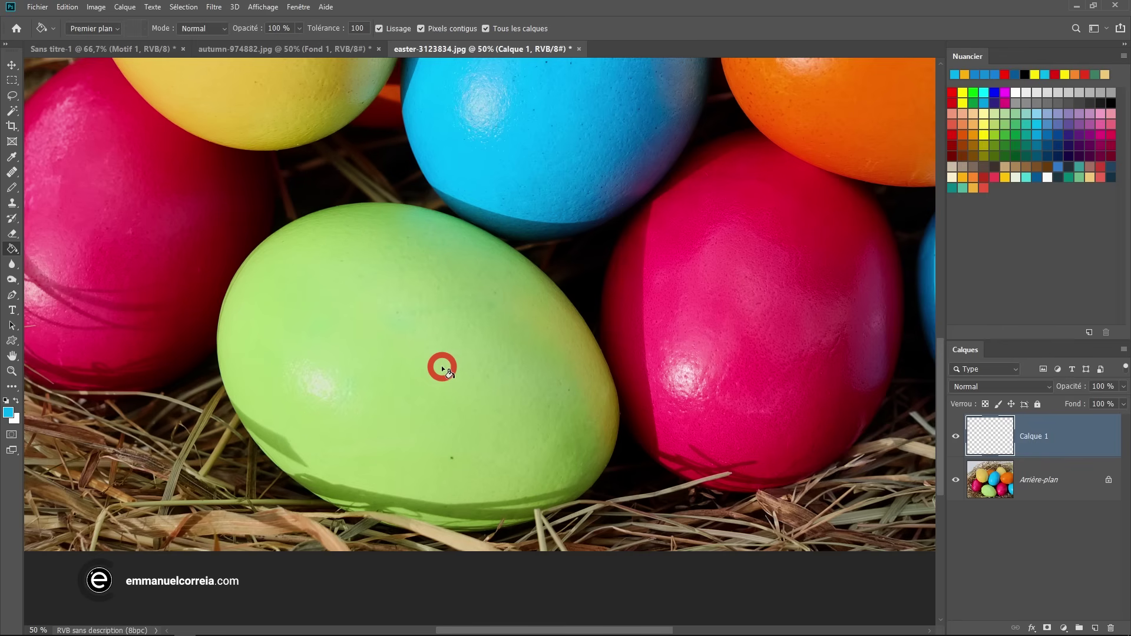
alt+click(429, 365)
alt+click(431, 364)
drag(433, 362, 340, 439)
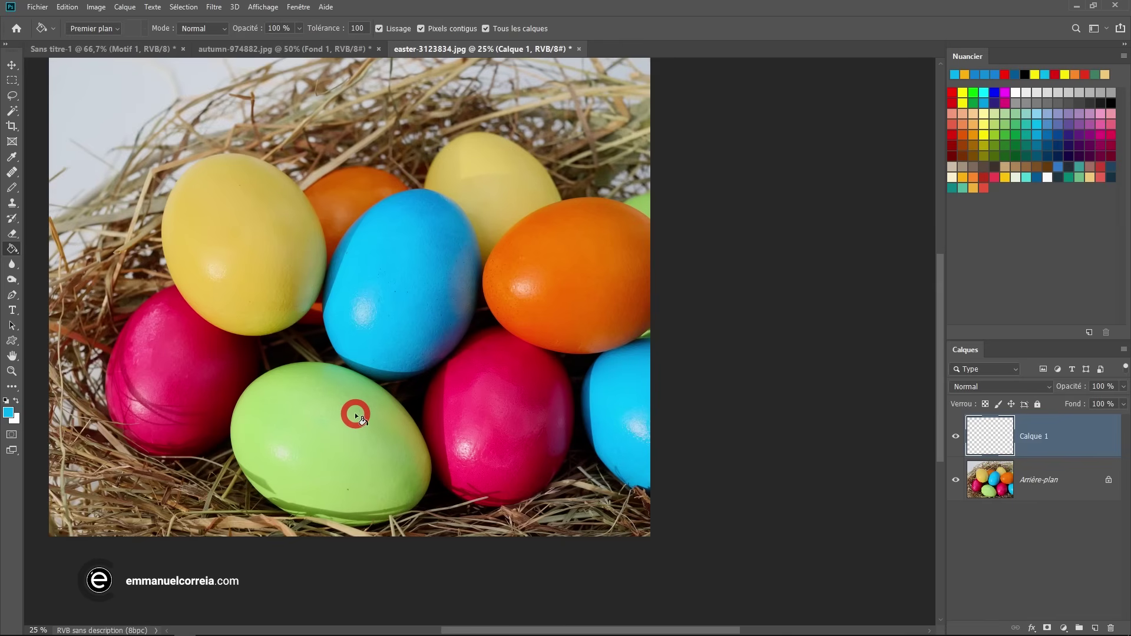
Try drawing two blue heart shapes over the eggs with the Custom Shape tool in Pixels mode, and undo both.
alt+click(353, 353)
drag(384, 342, 268, 324)
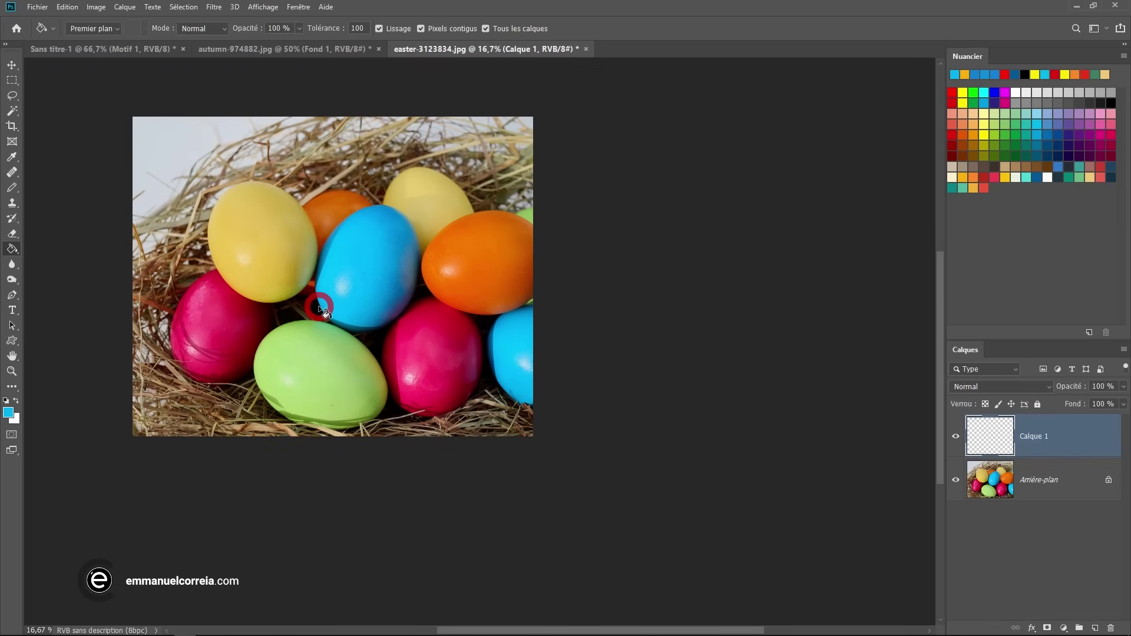
click(12, 340)
drag(198, 189, 269, 309)
drag(318, 206, 460, 307)
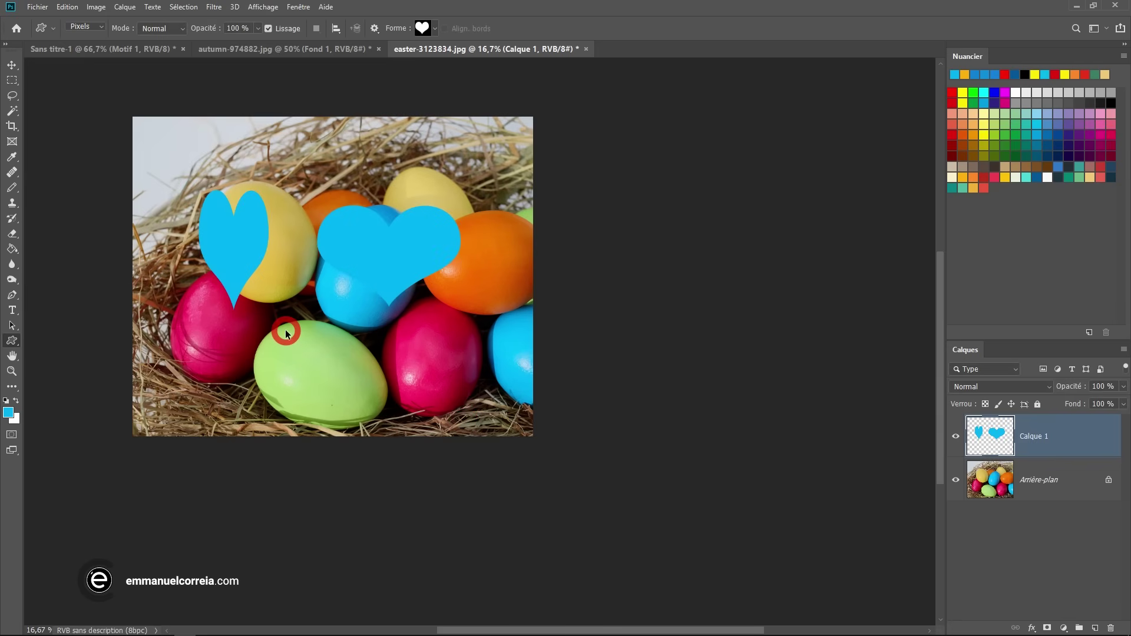
key(ctrl+z)
key(ctrl+z)
Hide the background photo layer and draw three separate blue pixel hearts on Calque 1.
ctrl+click(384, 286)
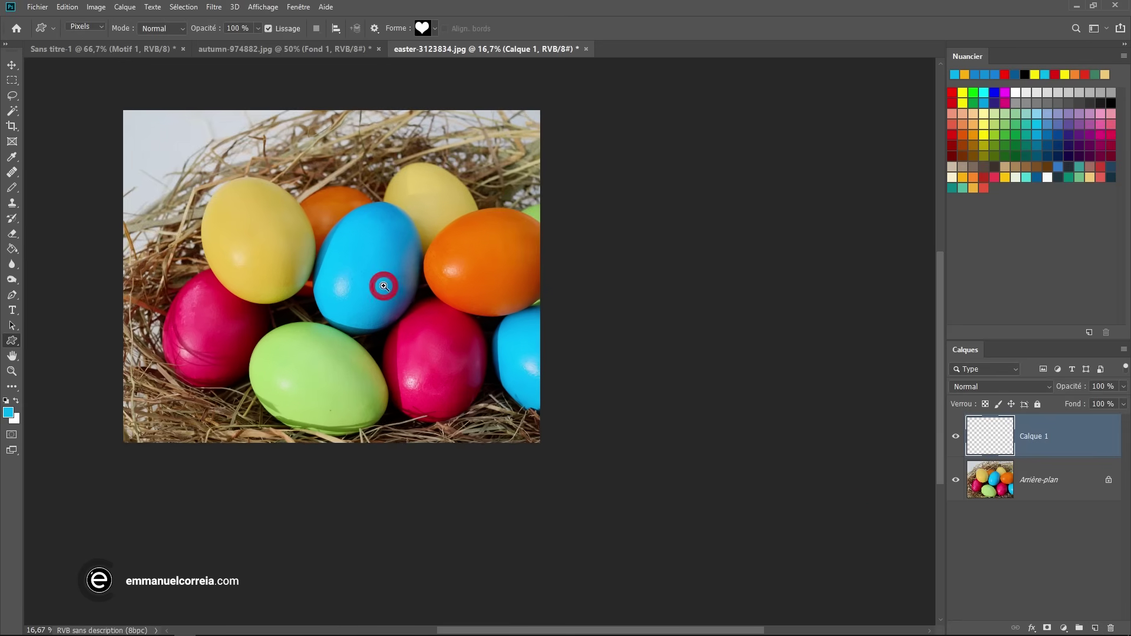
click(955, 483)
drag(376, 298, 465, 341)
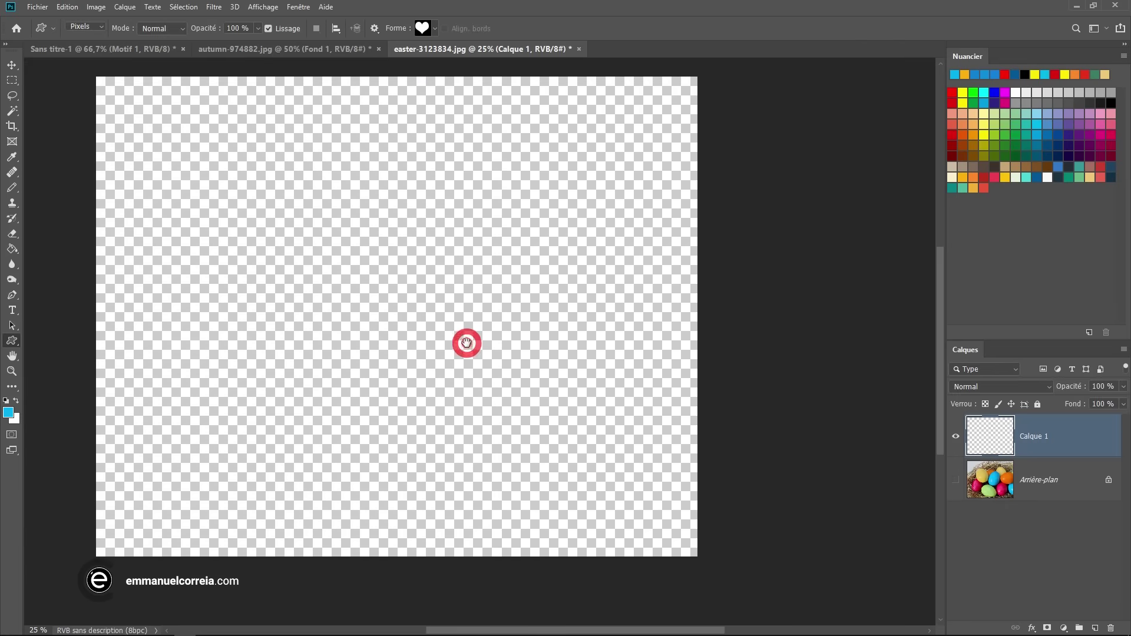
click(12, 340)
mouse_move(15, 338)
mouse_down()
mouse_move(61, 395)
mouse_move(81, 396)
mouse_up()
drag(208, 181, 384, 332)
drag(478, 236, 624, 437)
drag(316, 371, 526, 476)
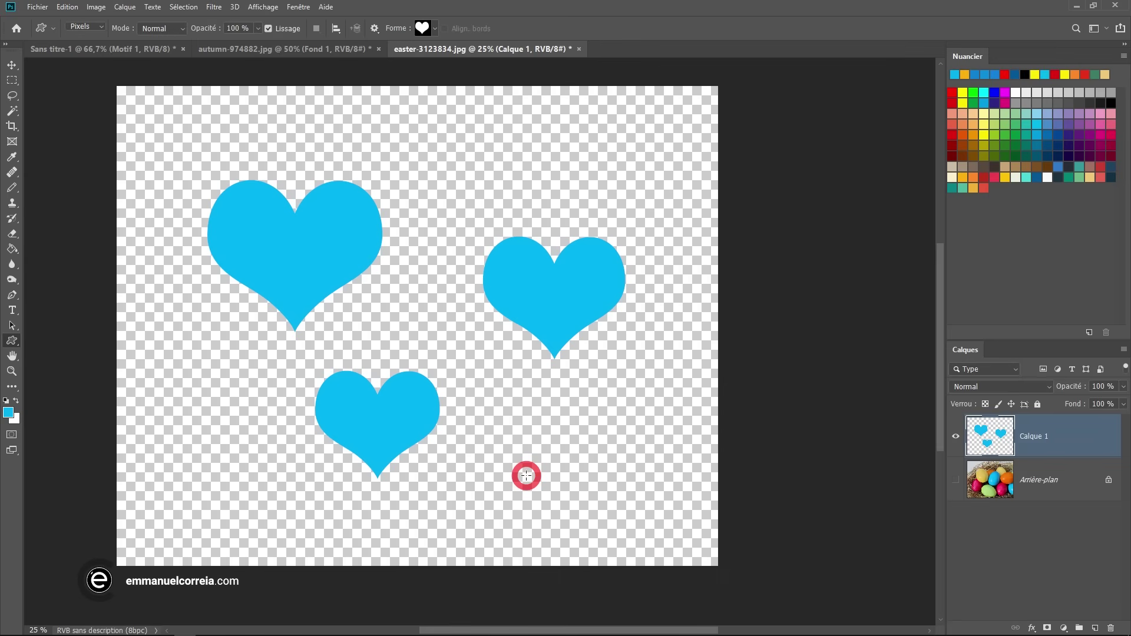
Swap the foreground and background colours and fill the three hearts with white using the Paint Bucket at tolerance 100.
click(15, 252)
click(15, 400)
click(252, 260)
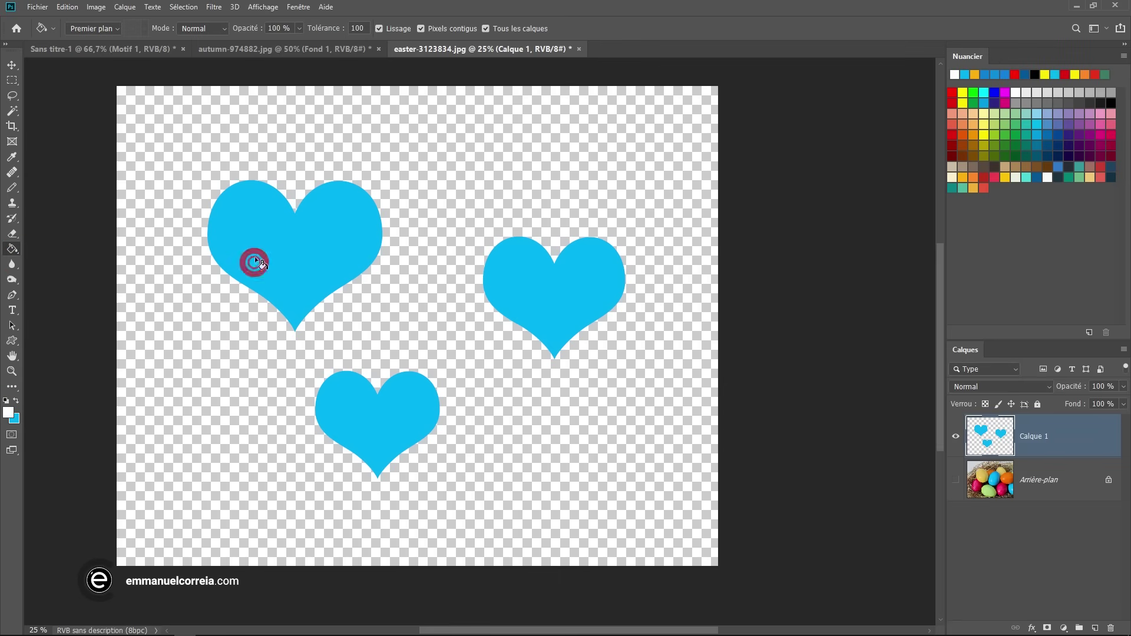
click(341, 436)
click(566, 304)
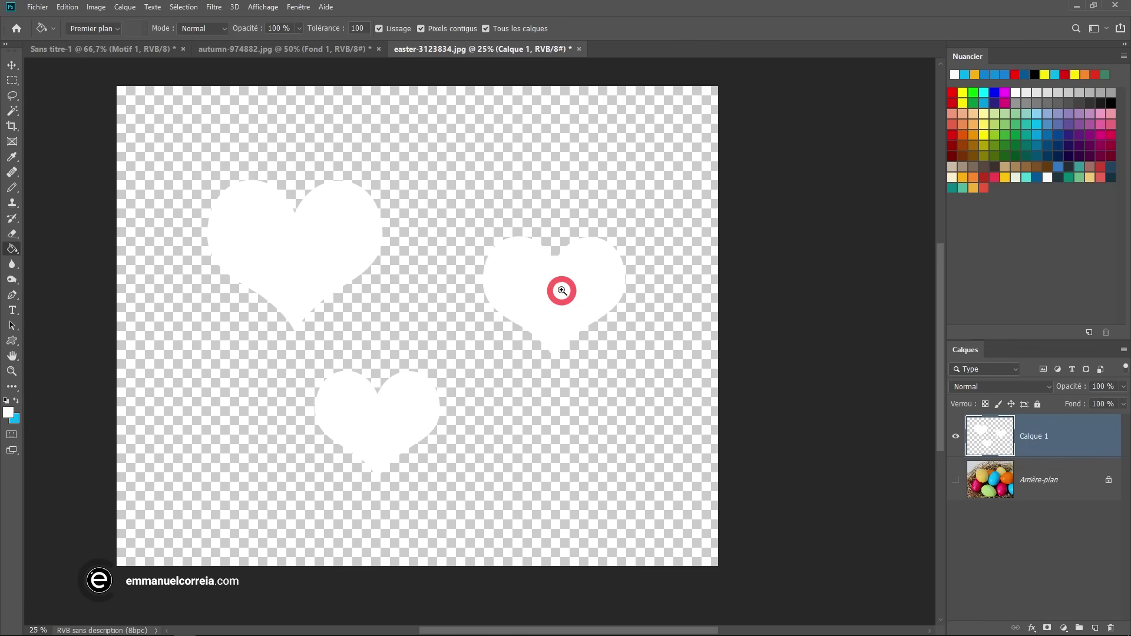
ctrl+click(562, 291)
ctrl+click(561, 290)
ctrl+alt+click(483, 328)
ctrl+alt+click(483, 327)
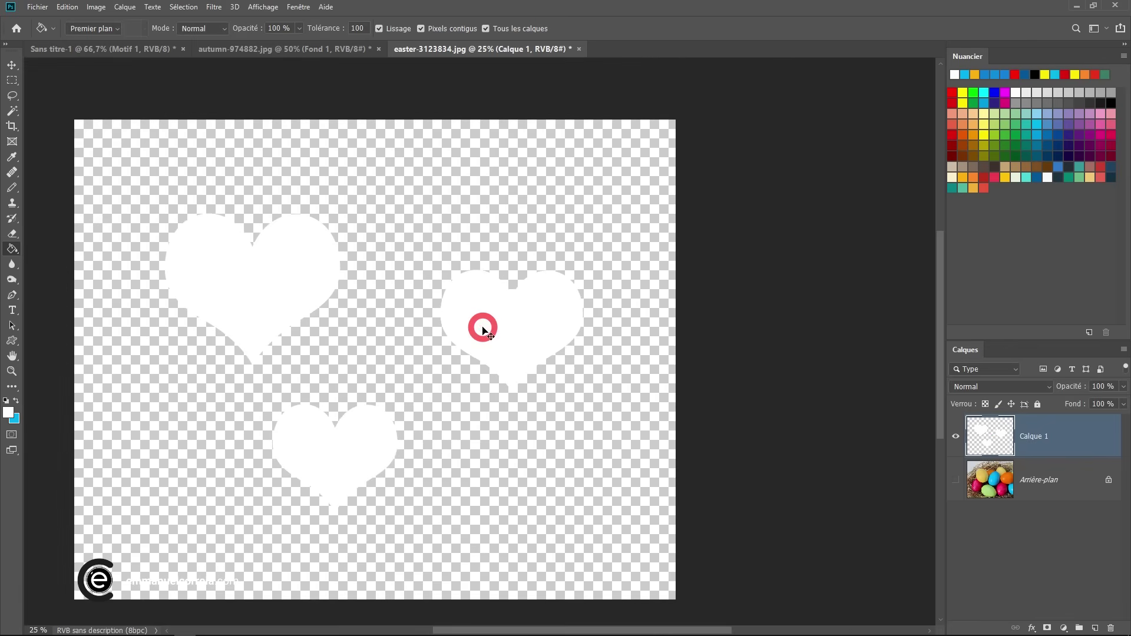
click(483, 328)
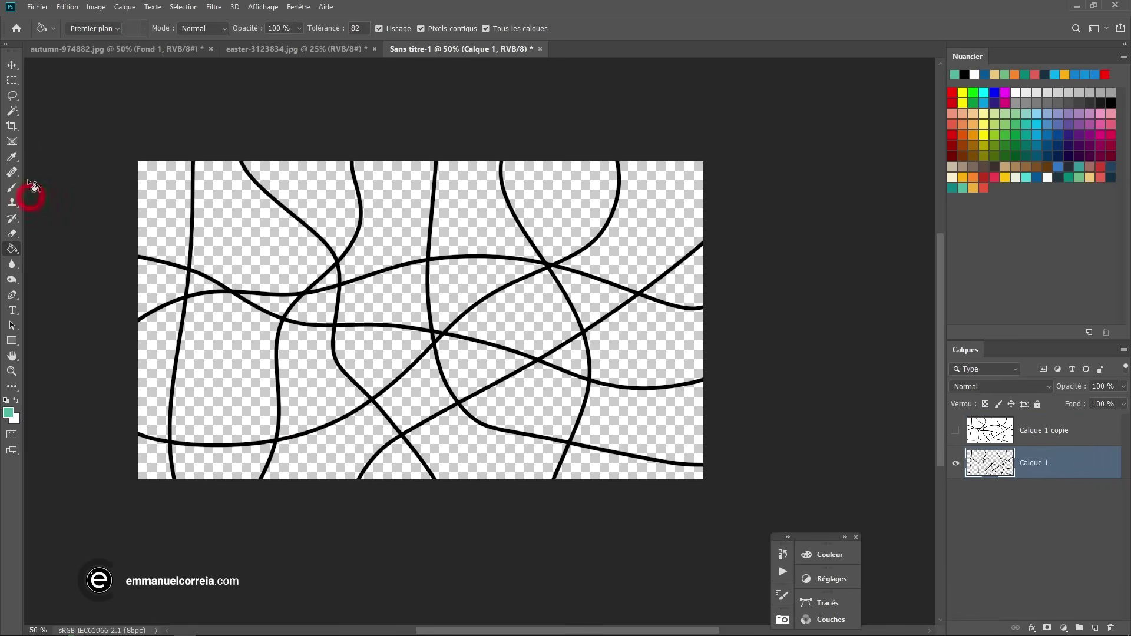
In Sans titre-1, add an empty layer above Calque 1 and choose red as the Paint Bucket's fill colour.
click(15, 83)
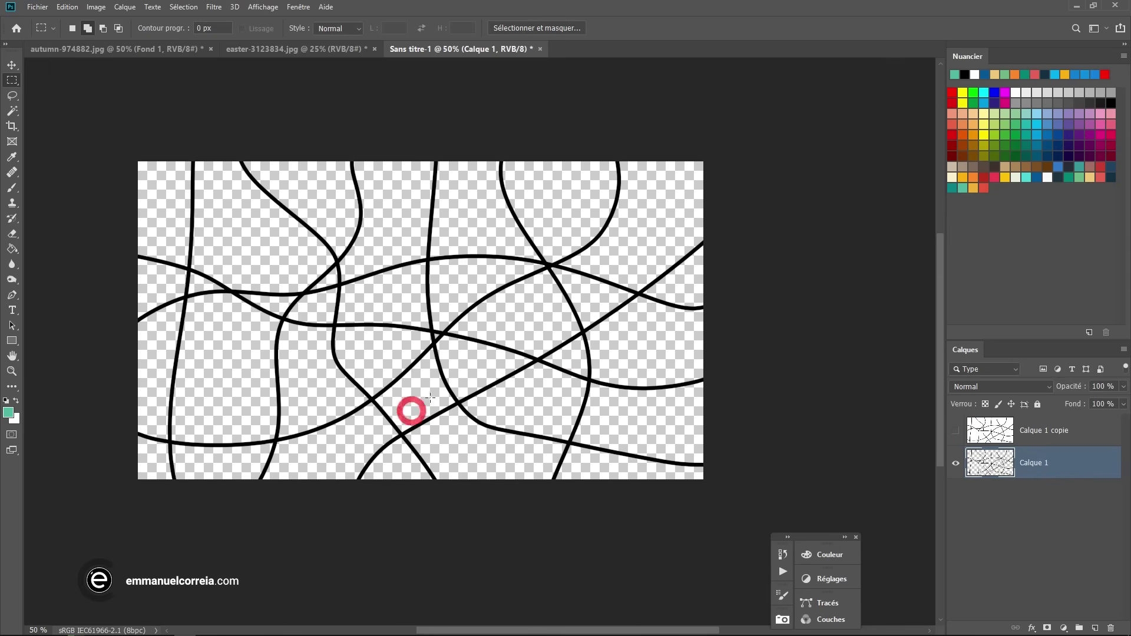
click(12, 188)
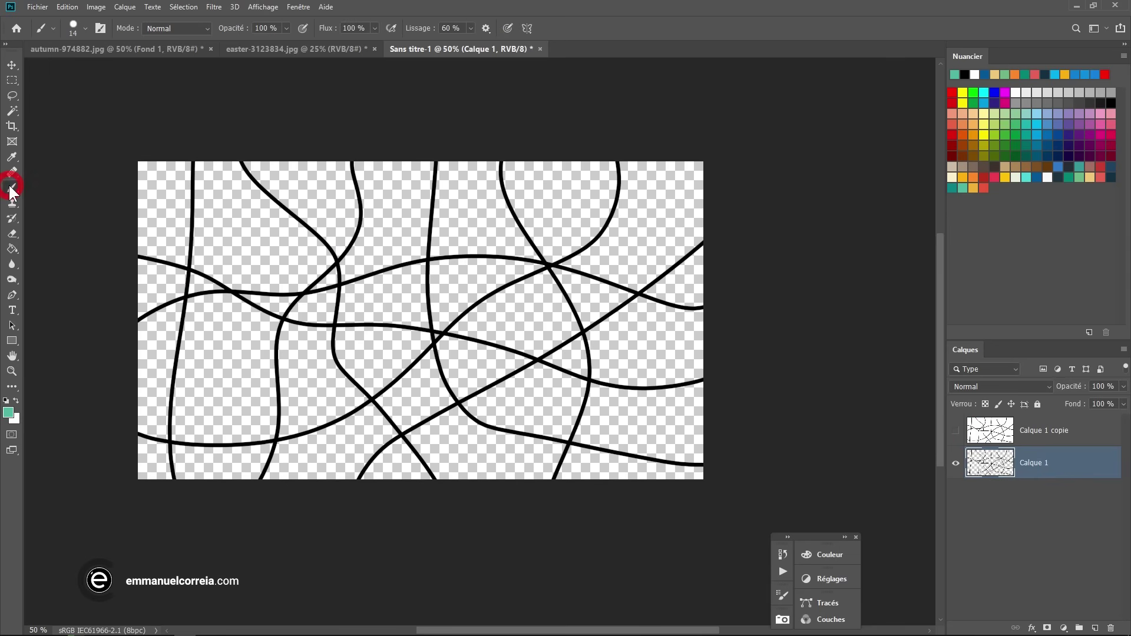
click(417, 8)
click(1096, 630)
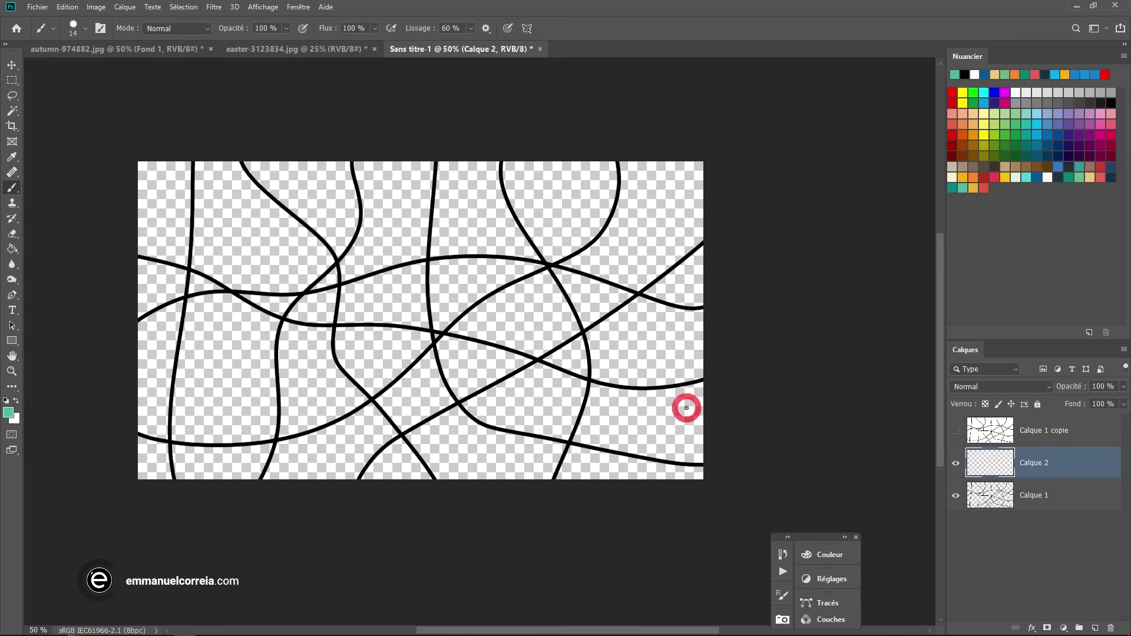
click(12, 249)
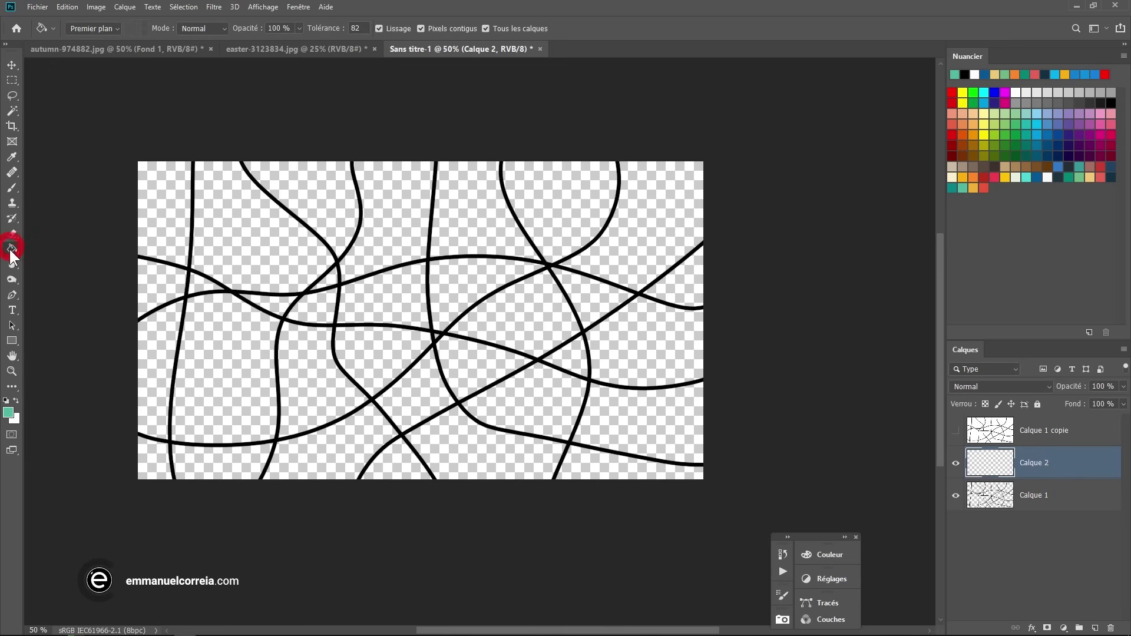
click(982, 187)
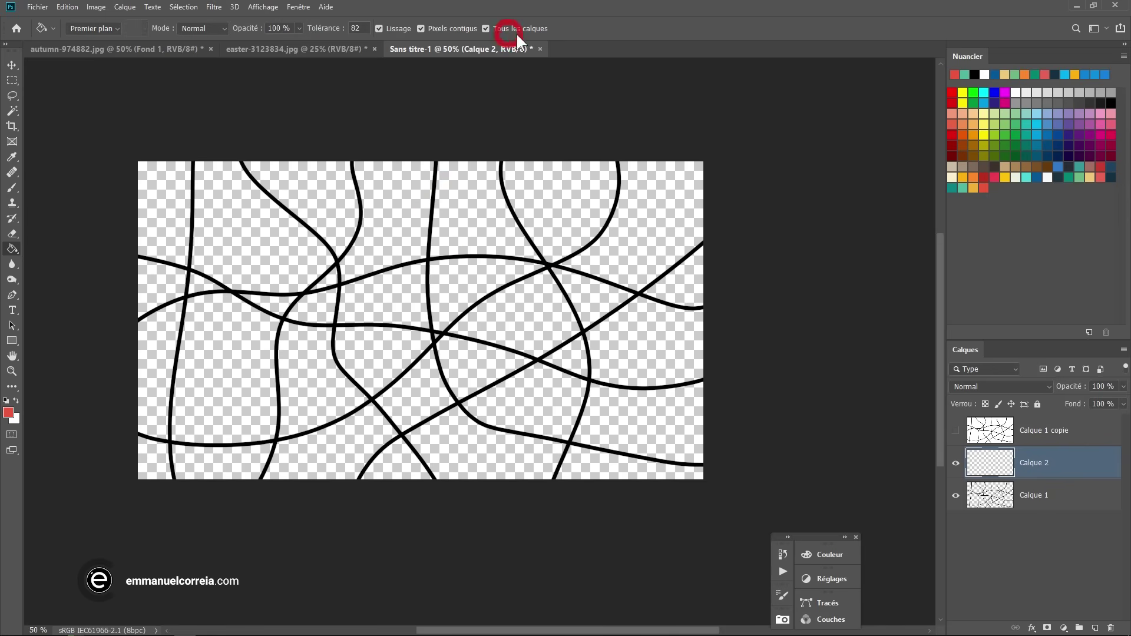
Set the tolerance to 32 and fill four areas enclosed by the black lines with red on the new layer.
click(312, 29)
text(32)
click(305, 186)
click(506, 407)
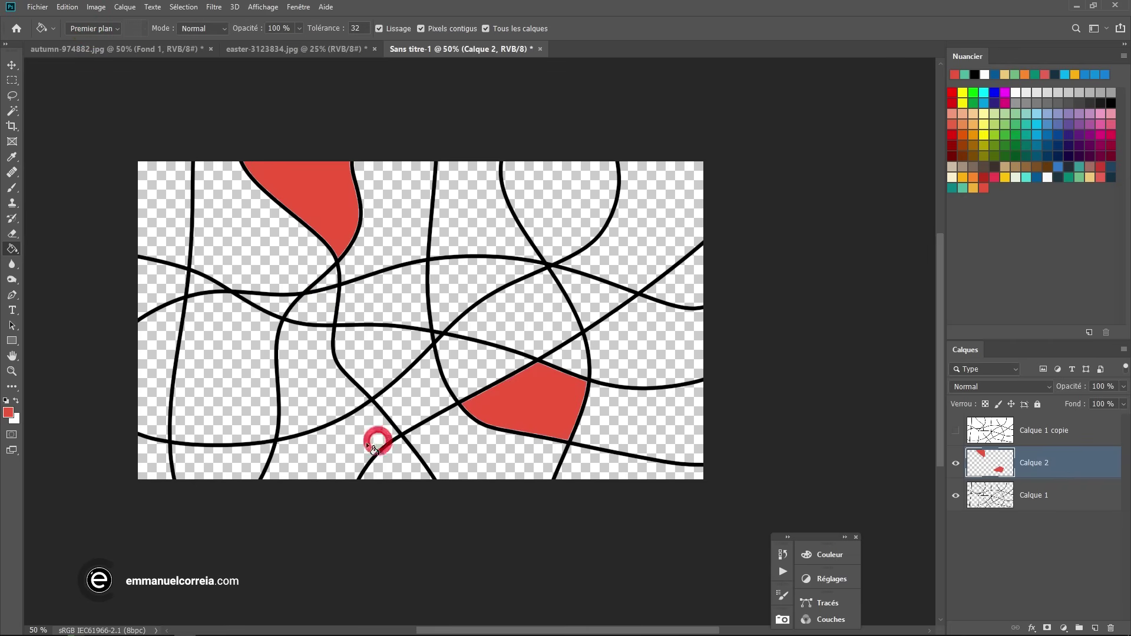
click(236, 408)
click(639, 236)
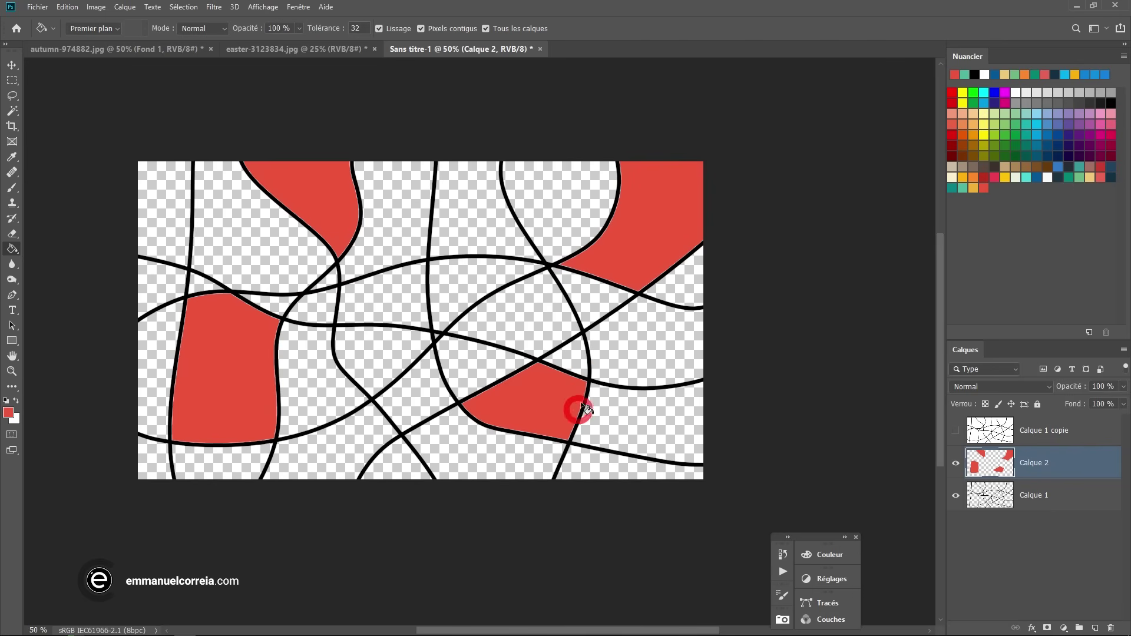
Set the tolerance to 255 and fill the small area adjoining the lower red shape to compare their edges.
ctrl+click(556, 375)
ctrl+drag(515, 338, 591, 419)
drag(614, 455, 465, 199)
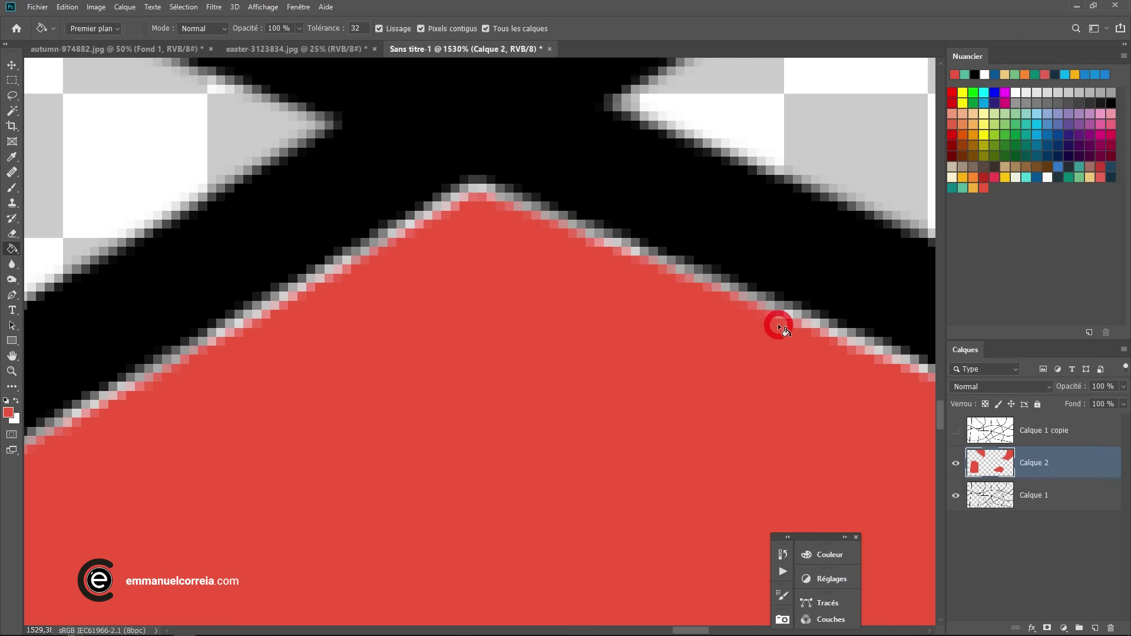
drag(323, 31, 530, 43)
mouse_move(718, 120)
mouse_down()
mouse_move(391, 283)
mouse_move(386, 309)
mouse_up()
click(655, 259)
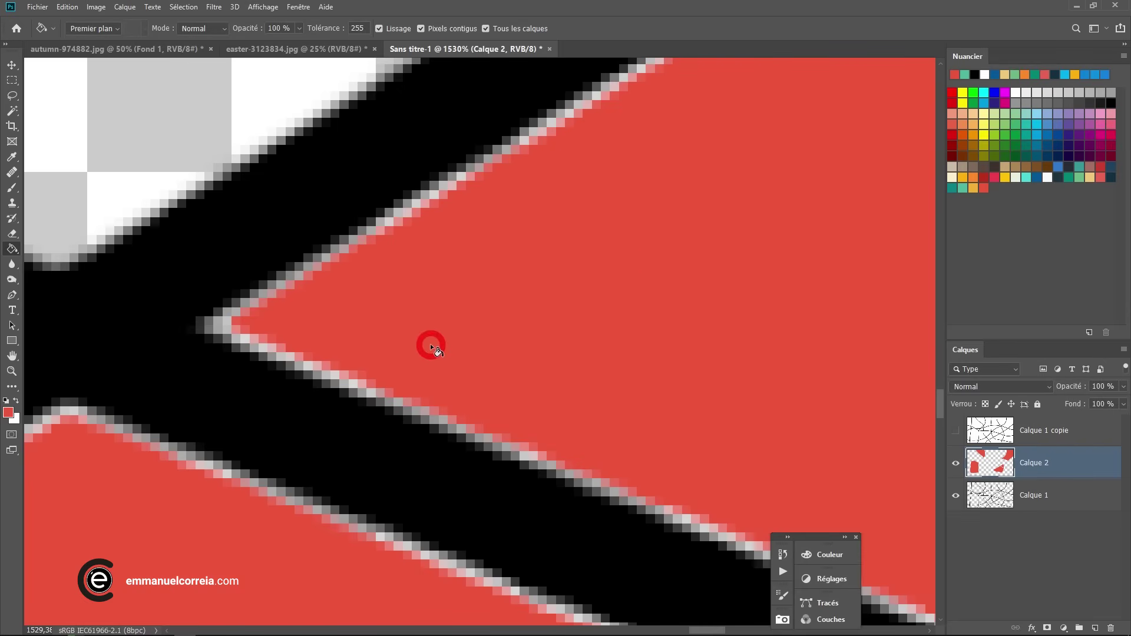
Compare the edges of the red fills up close, and delete the layer that holds them.
drag(373, 217, 424, 268)
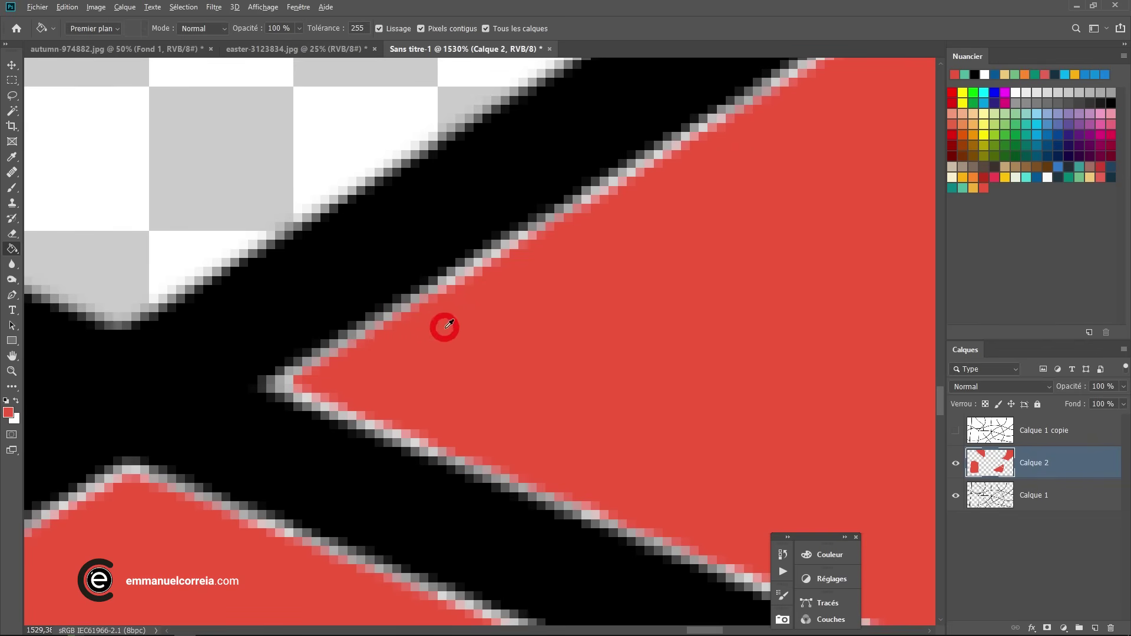
scroll(455, 328, down, 5)
scroll(508, 340, down, 6)
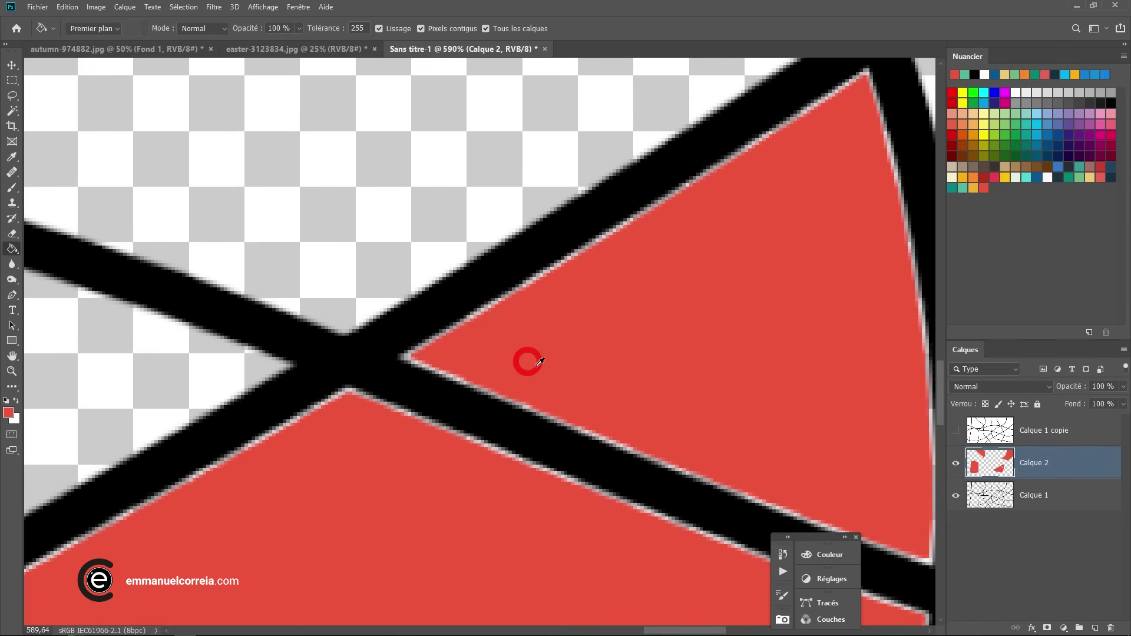
scroll(588, 367, down, 5)
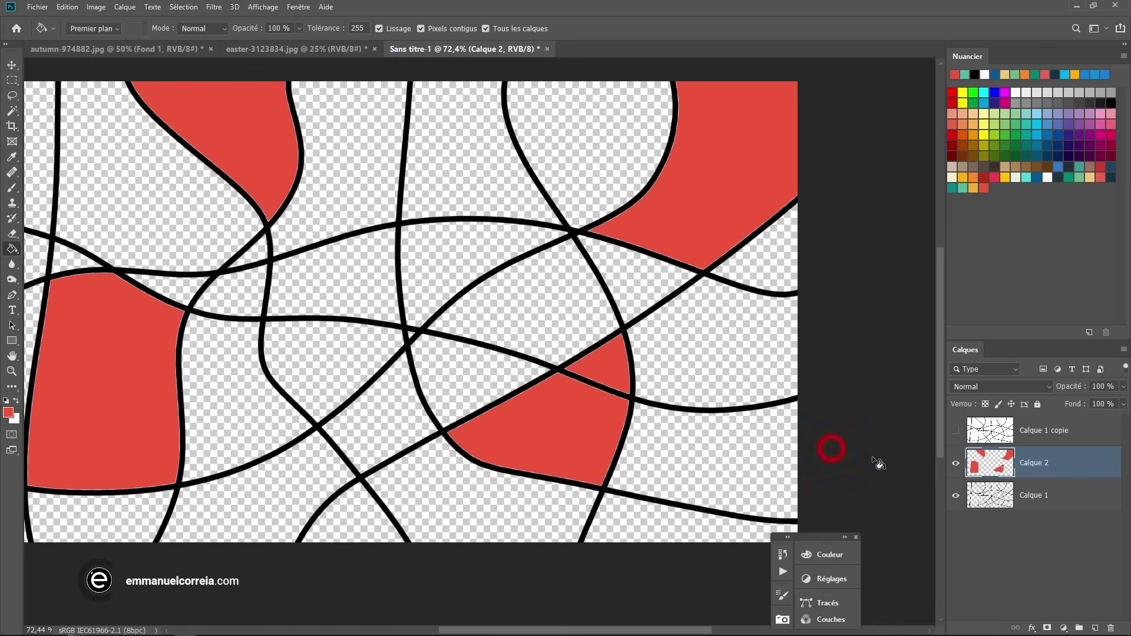
click(1110, 626)
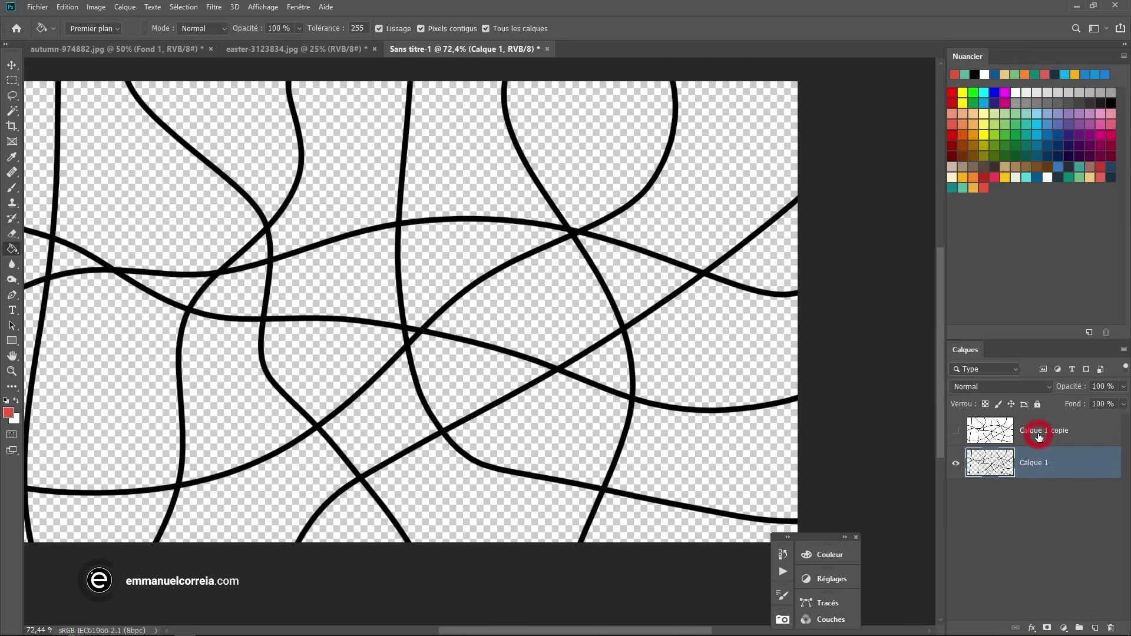
Select and show Calque 1 copie, the line drawing on white, and add an empty layer above it.
click(1037, 432)
click(956, 430)
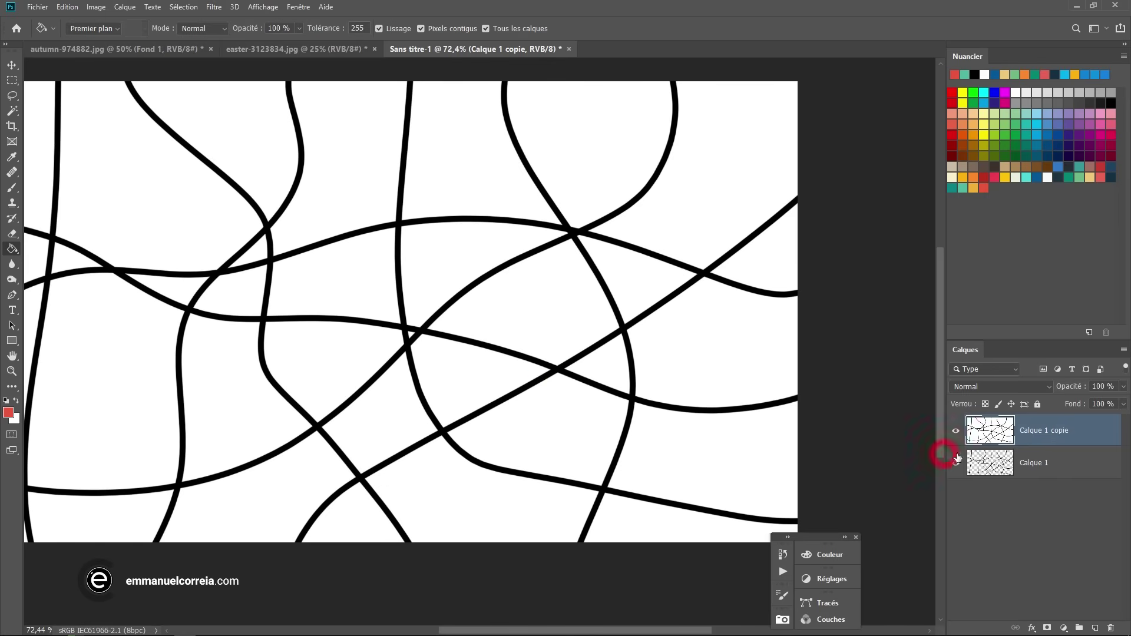
click(1095, 626)
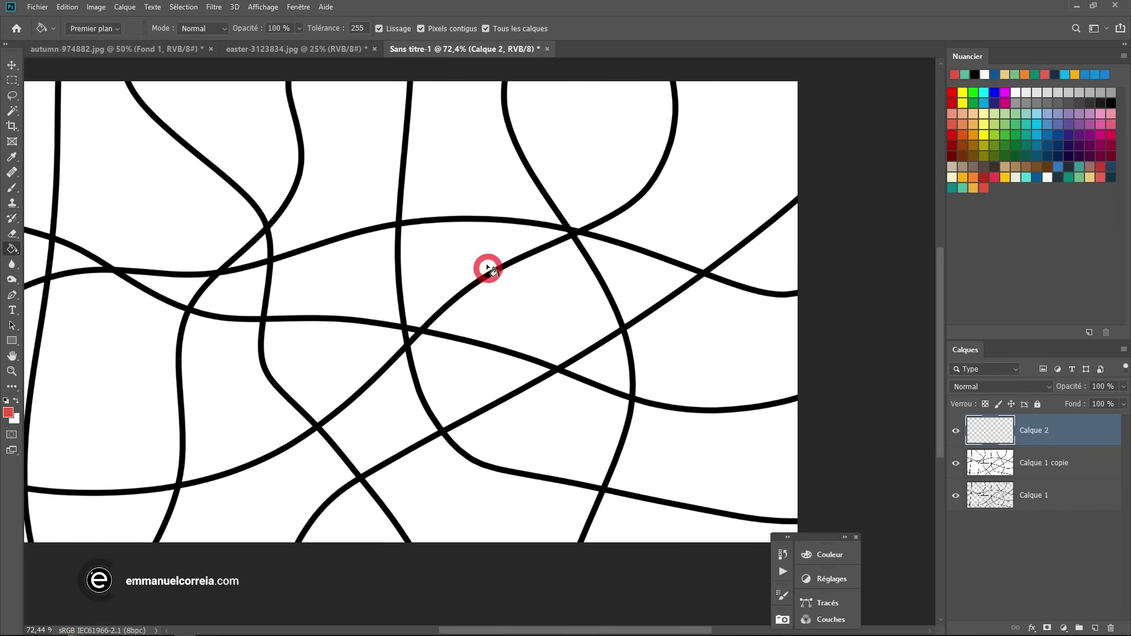
Try filling one area of the white line drawing with red at tolerance 255, and undo the fill.
click(465, 145)
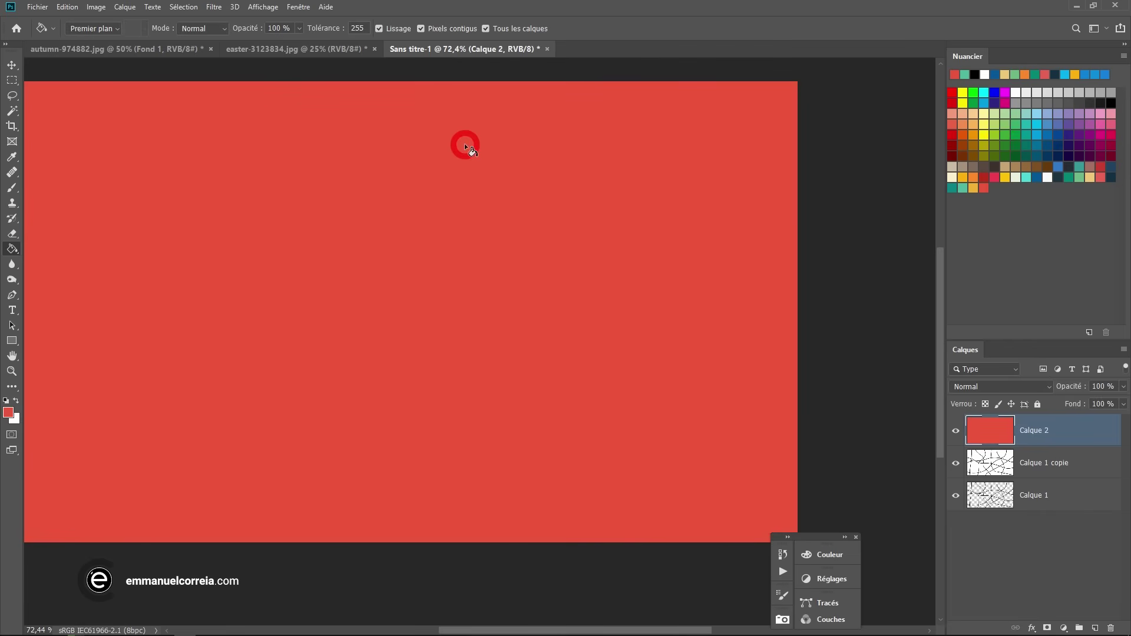
key(ctrl+z)
Set the tolerance to 32 and fill two areas of the white line drawing with red to check their edges.
click(357, 29)
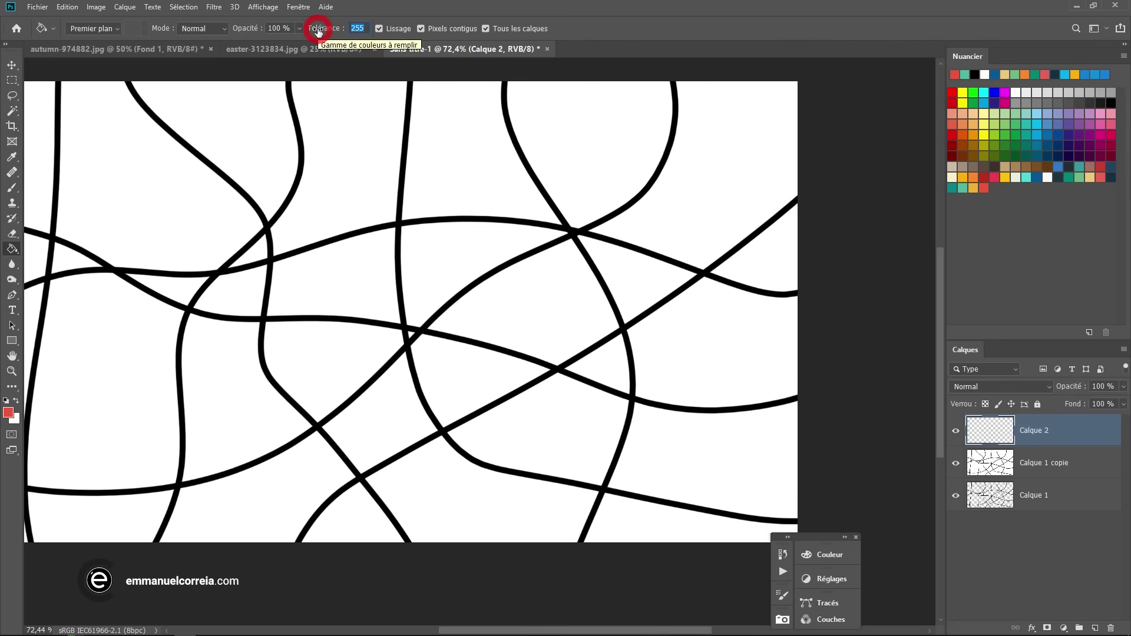
text(32)
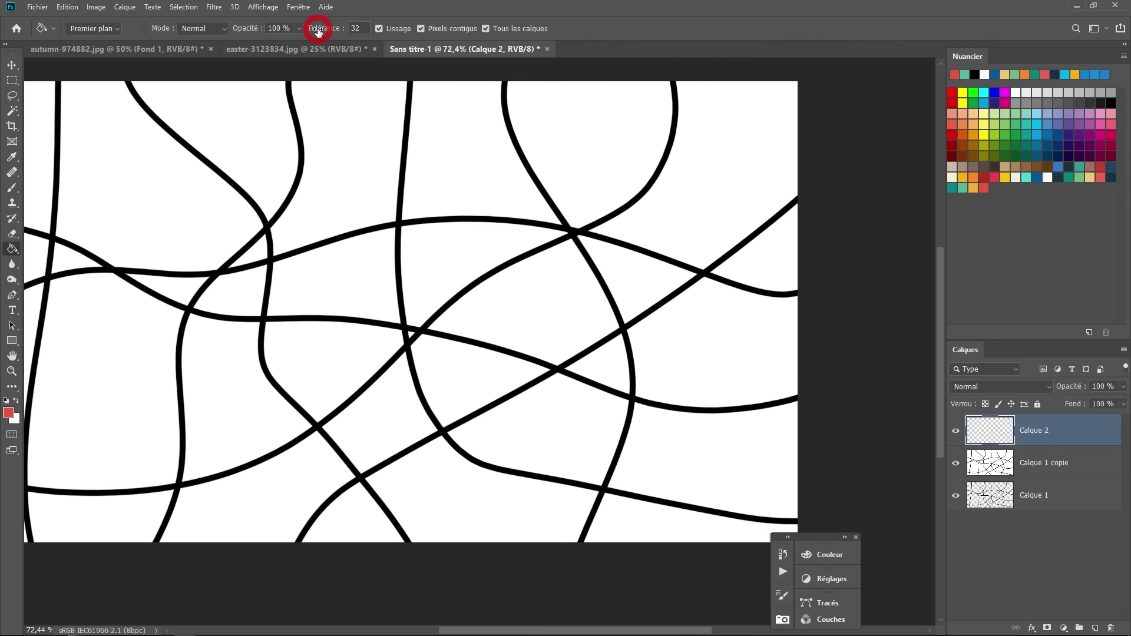
click(352, 190)
click(469, 243)
ctrl+click(430, 237)
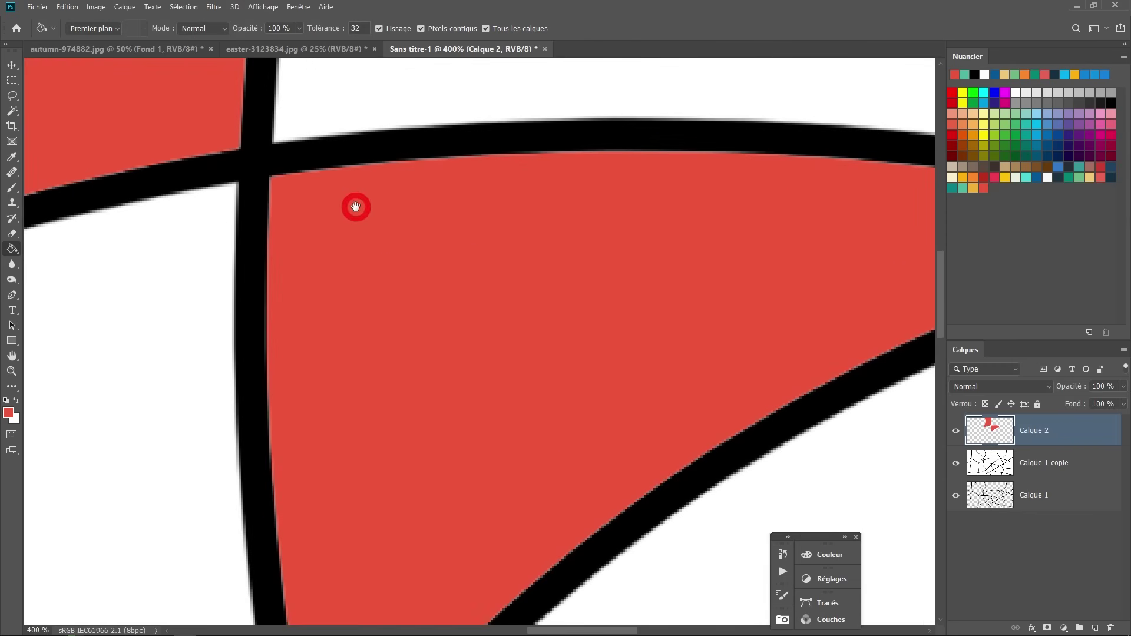
drag(356, 207, 464, 253)
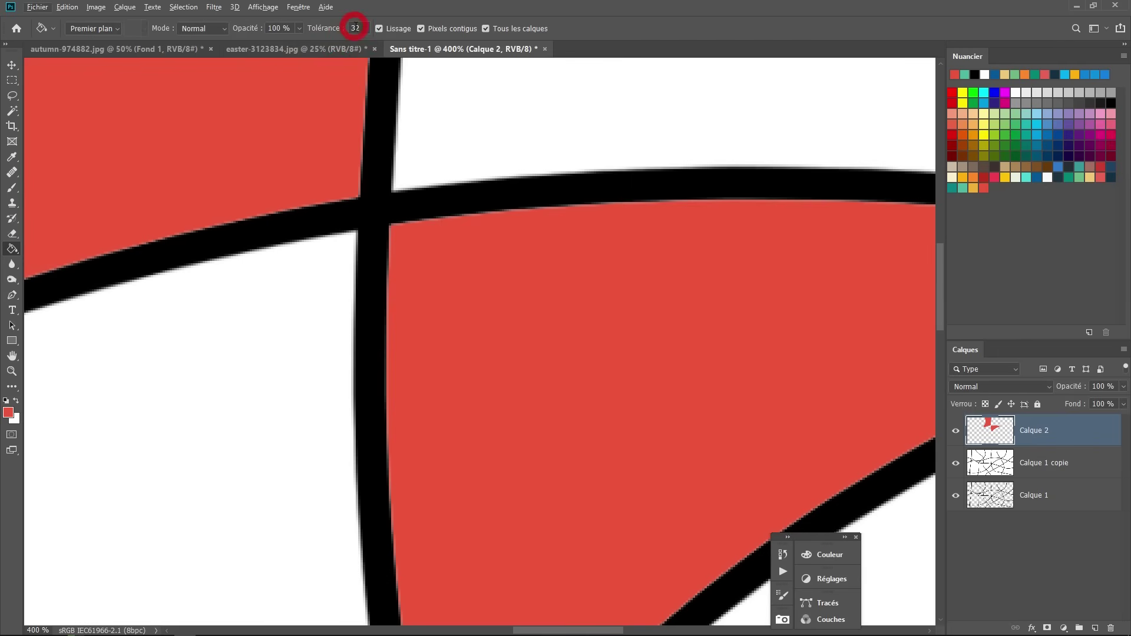
Set the tolerance to 100 and fill the white area above the central red shape to compare its edges.
click(330, 31)
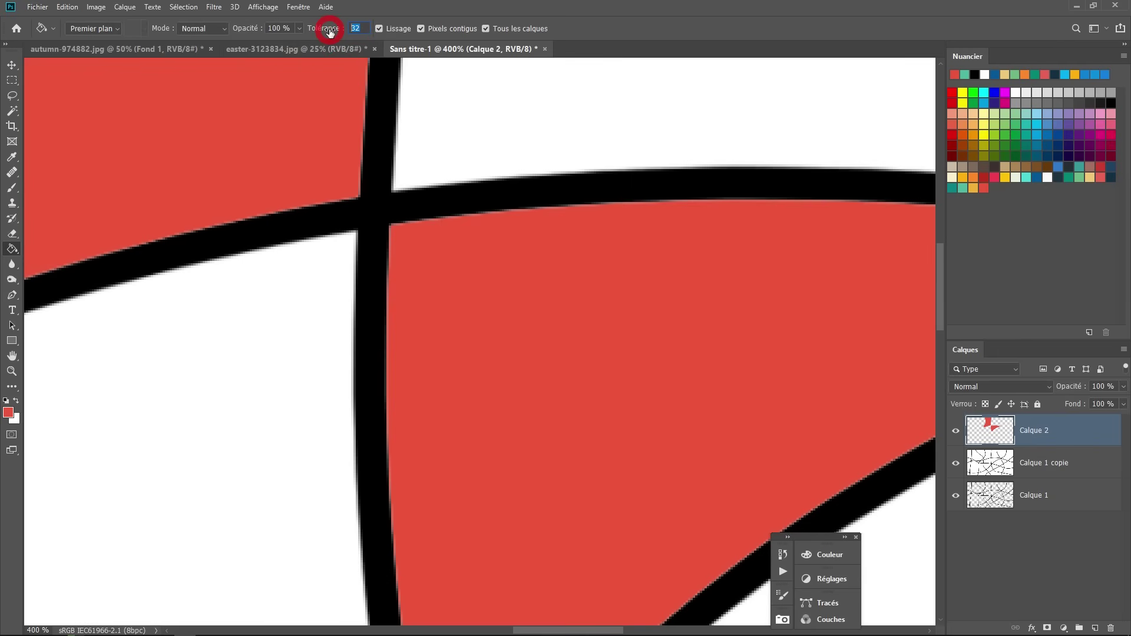
text(100)
click(474, 118)
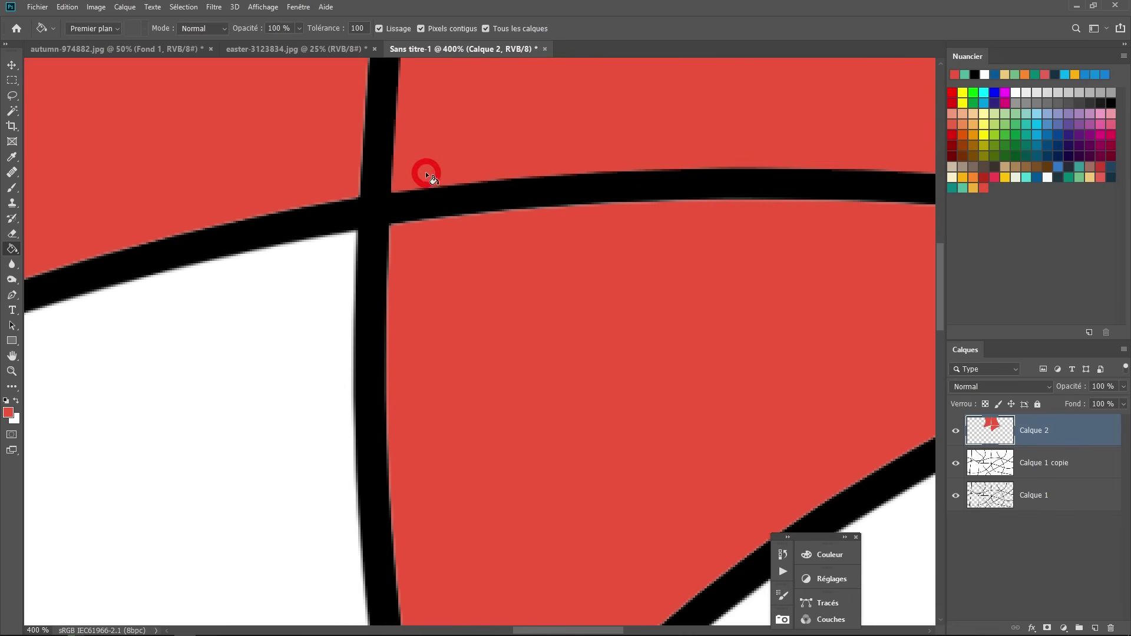
scroll(454, 172, up, 2)
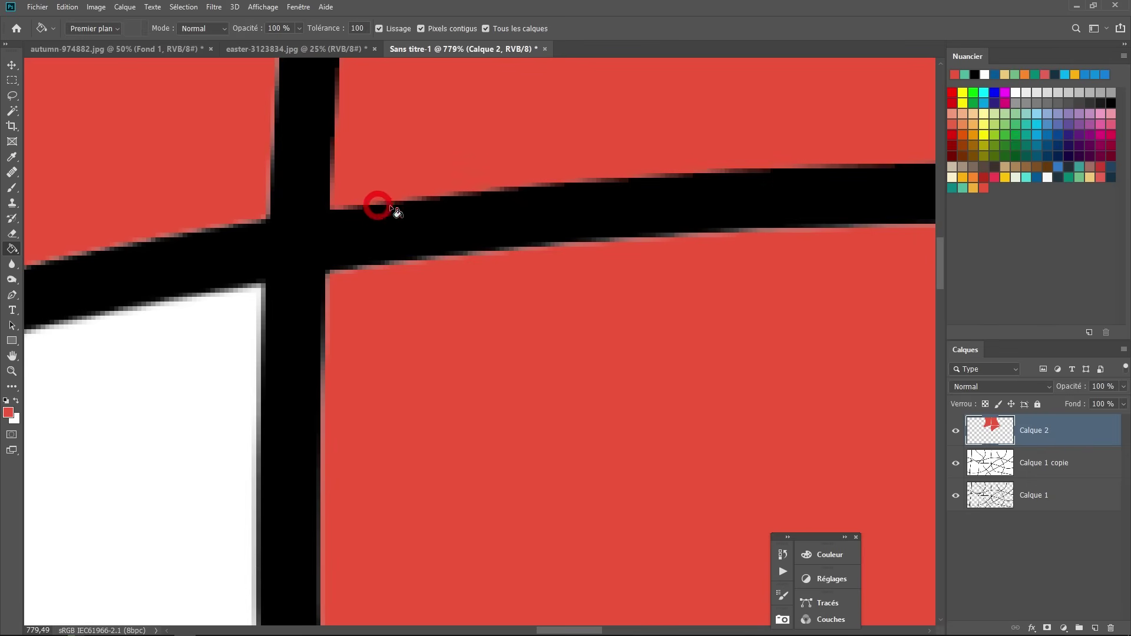
scroll(415, 205, down, 8)
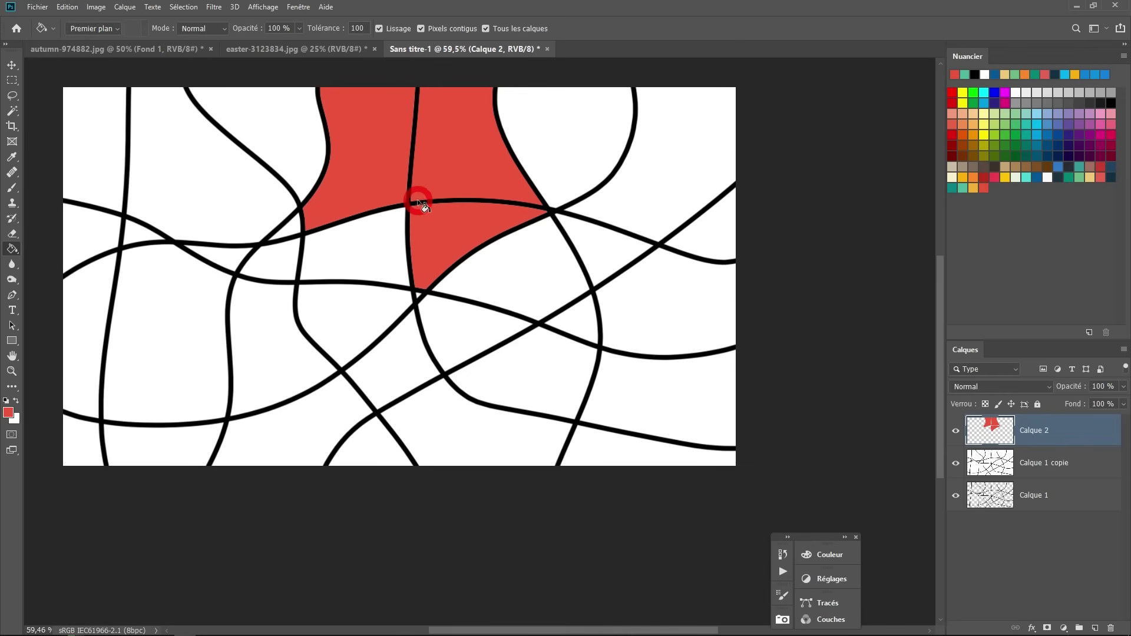
Choose light green as the fill colour and fill two white areas below the red ones.
click(1079, 176)
click(377, 235)
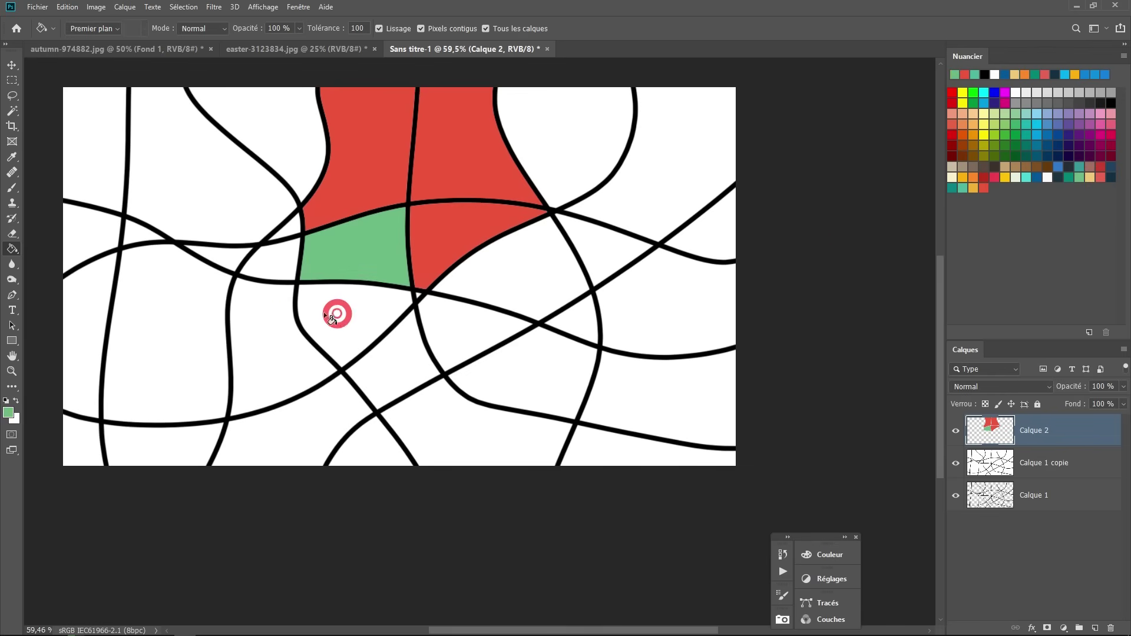
click(261, 338)
scroll(427, 298, up, 3)
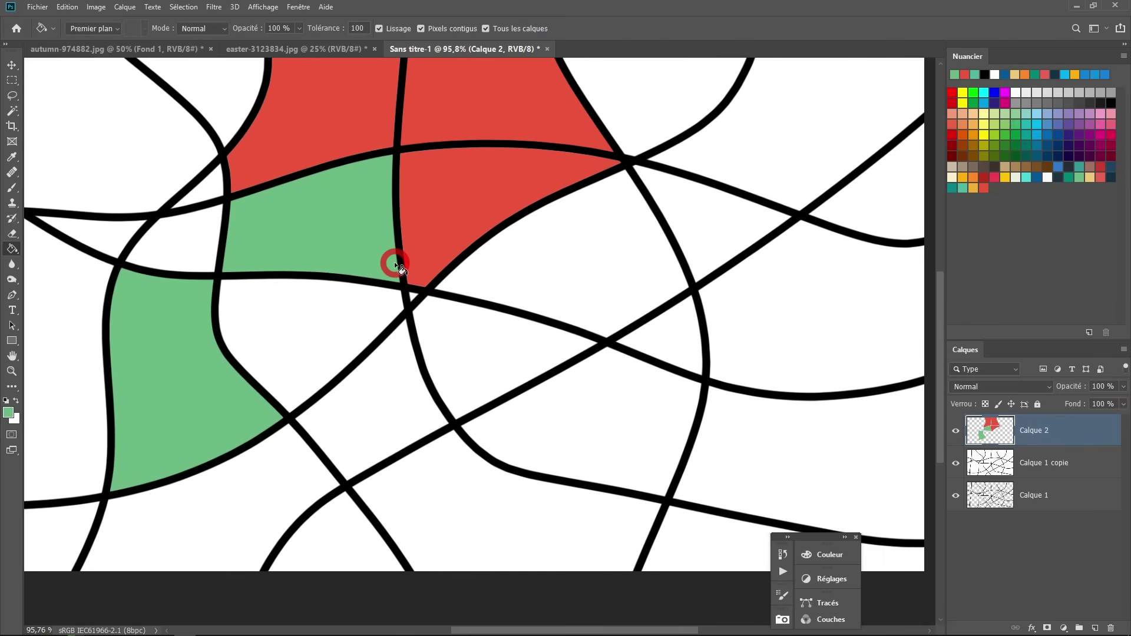
Add an empty layer above Calque 2 and hide Calque 2, Calque 1 copie and Calque 1.
scroll(549, 285, down, 2)
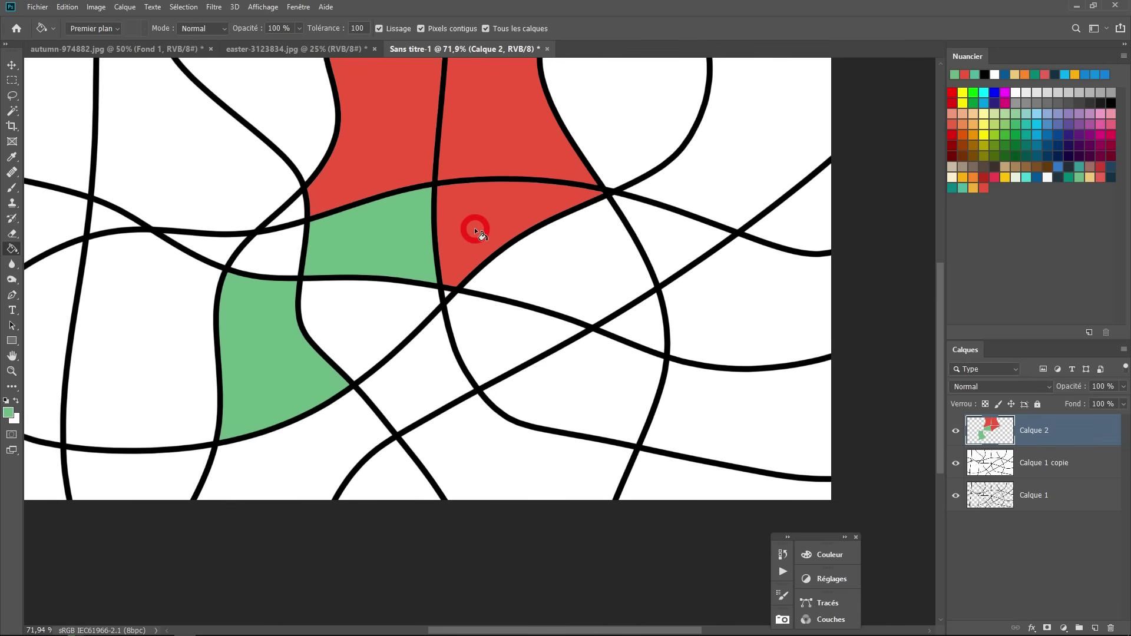
click(955, 430)
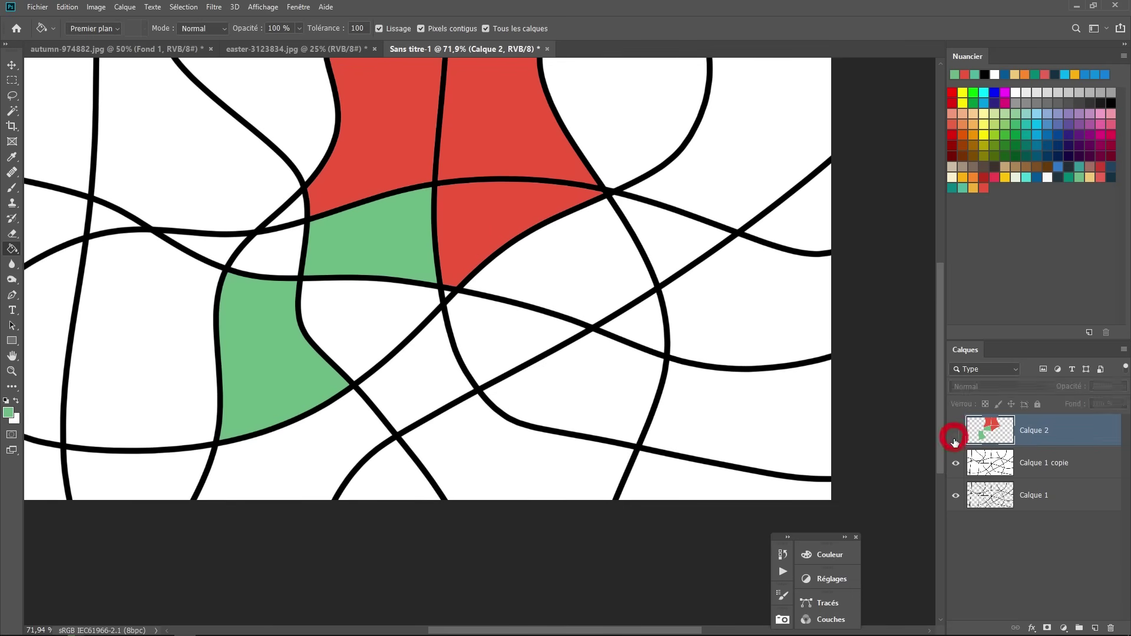
click(1095, 628)
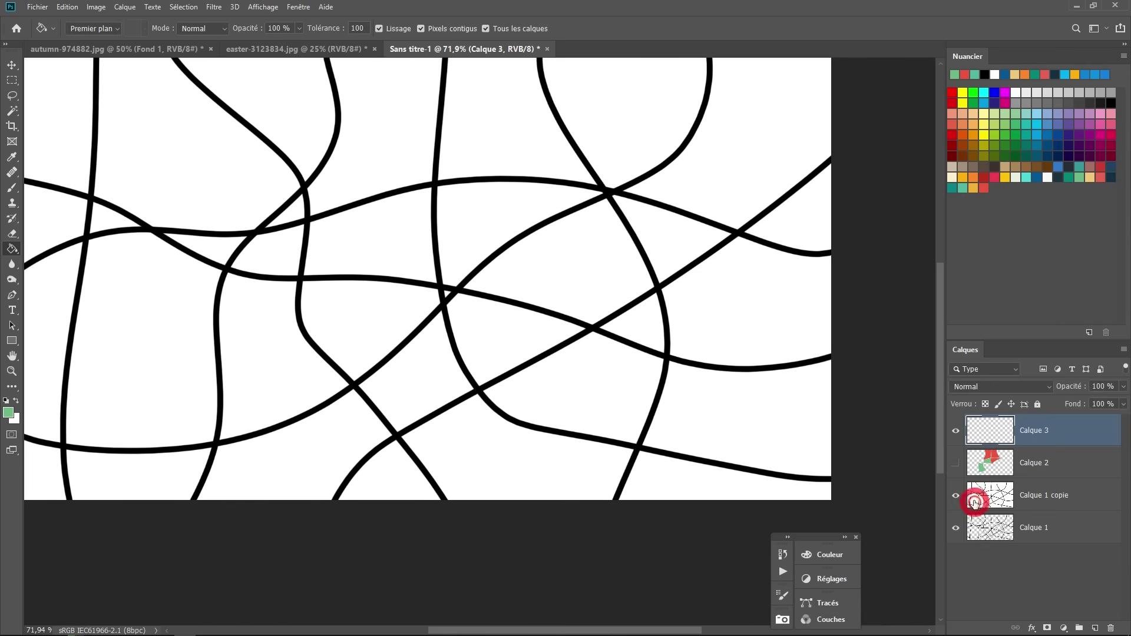
click(955, 496)
click(955, 527)
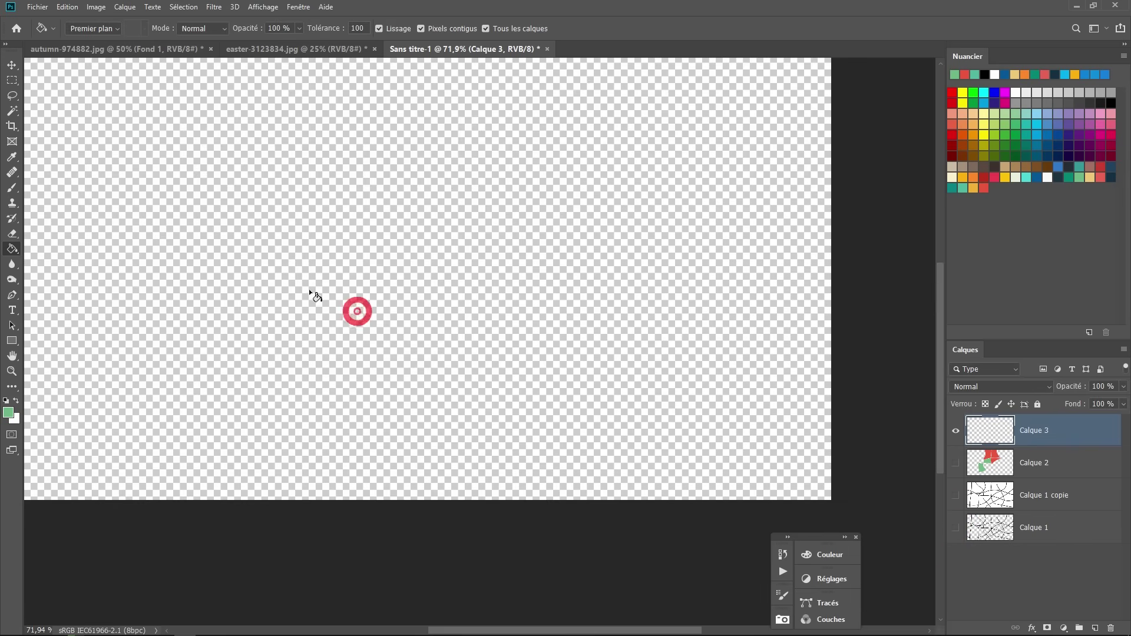
Paint a wide, wavy light green stroke across the canvas on Calque 3 with a soft 387 px brush.
click(12, 187)
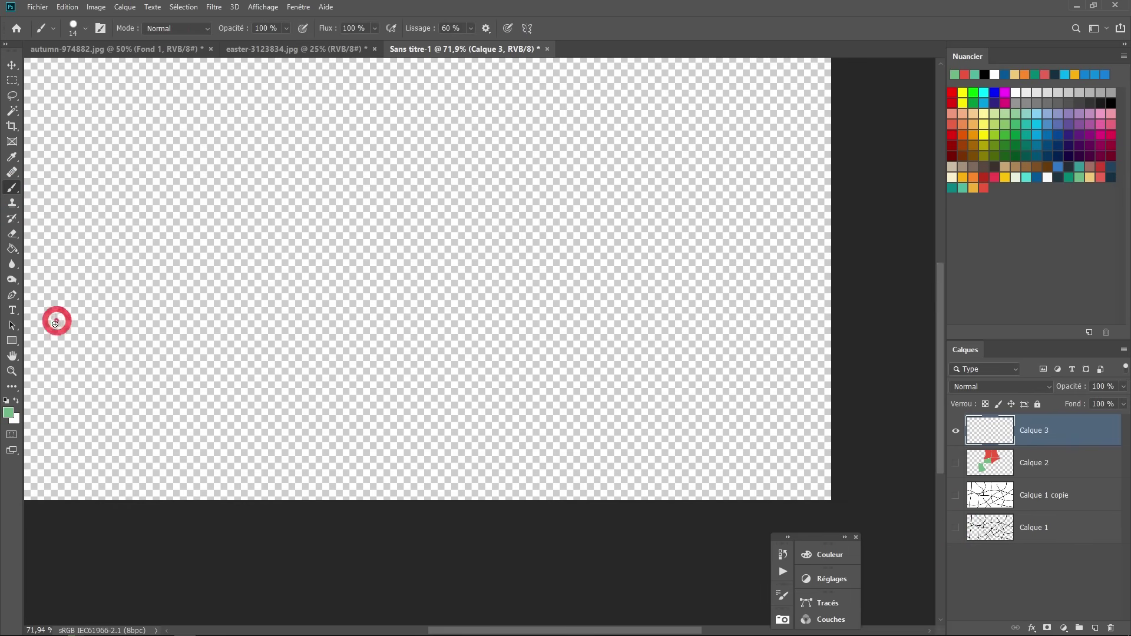
drag(185, 291, 280, 292)
right_click(255, 253)
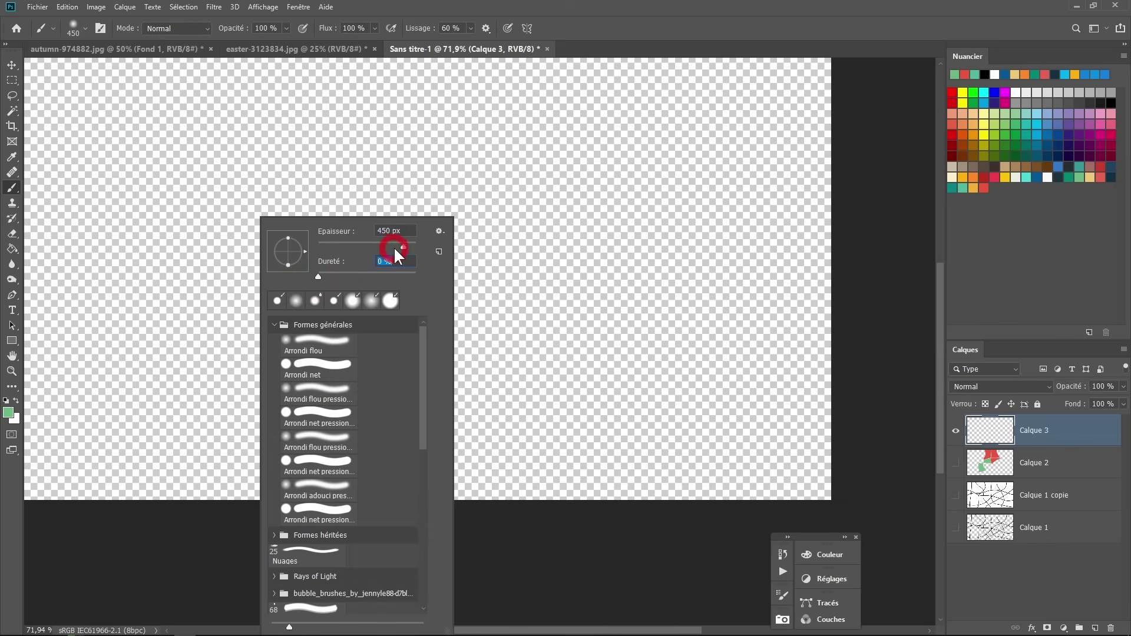
drag(404, 244, 398, 243)
mouse_move(149, 308)
mouse_down()
mouse_move(206, 266)
mouse_move(336, 251)
mouse_move(473, 269)
mouse_move(604, 253)
mouse_move(659, 205)
mouse_move(648, 220)
mouse_move(530, 261)
mouse_move(290, 259)
mouse_move(208, 283)
mouse_move(157, 315)
mouse_up()
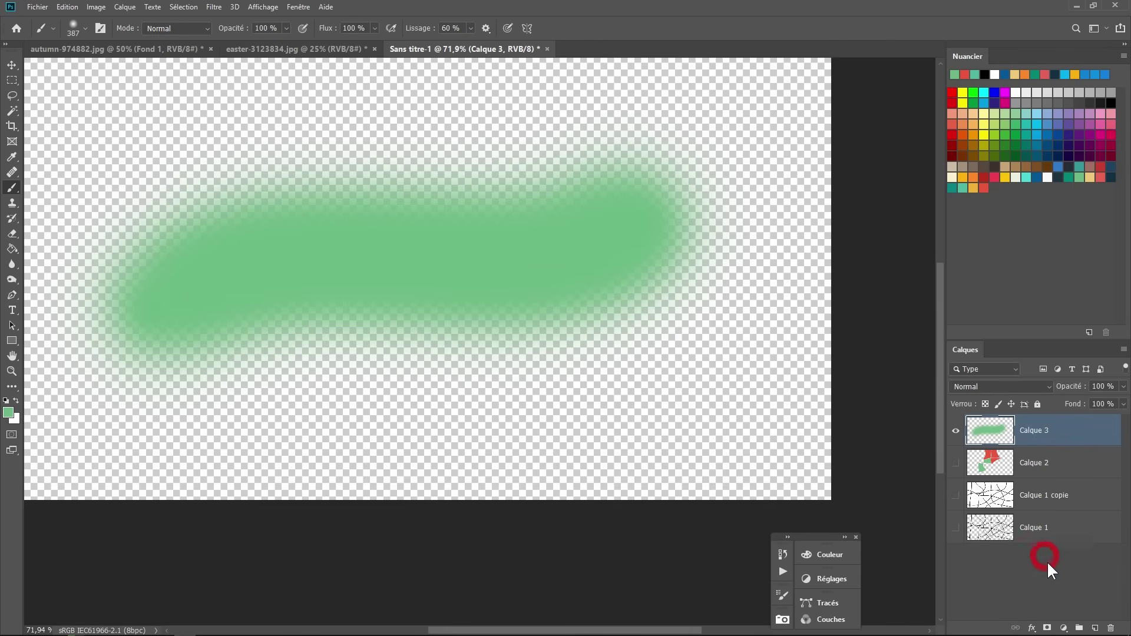
Add an empty layer above the green stroke and choose golden yellow as the Paint Bucket fill colour.
click(1095, 628)
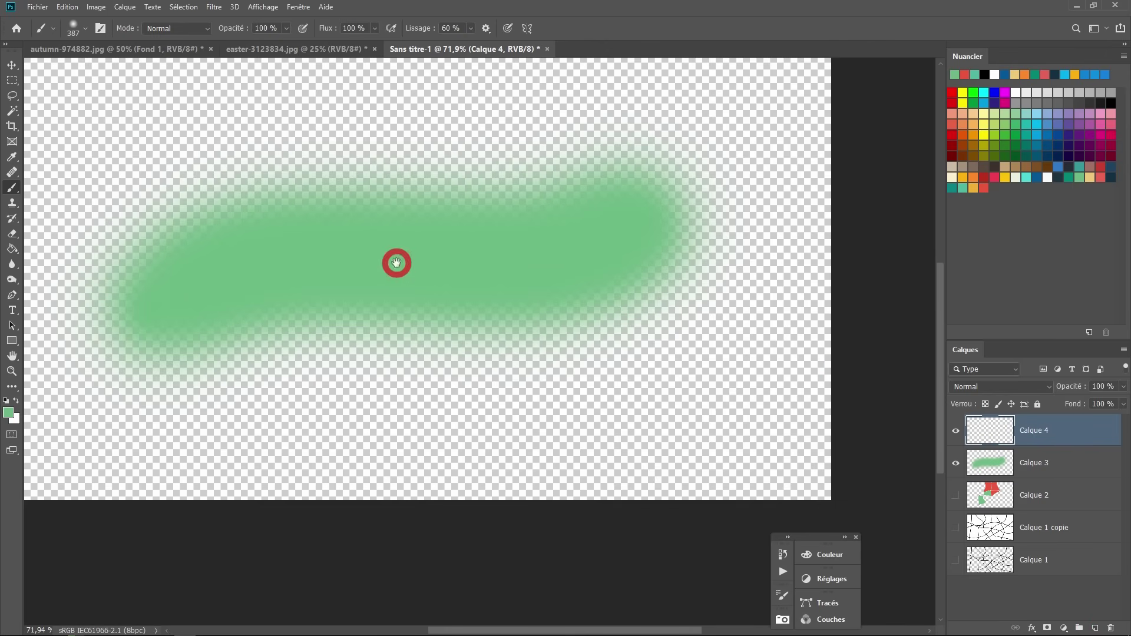
drag(396, 261, 378, 285)
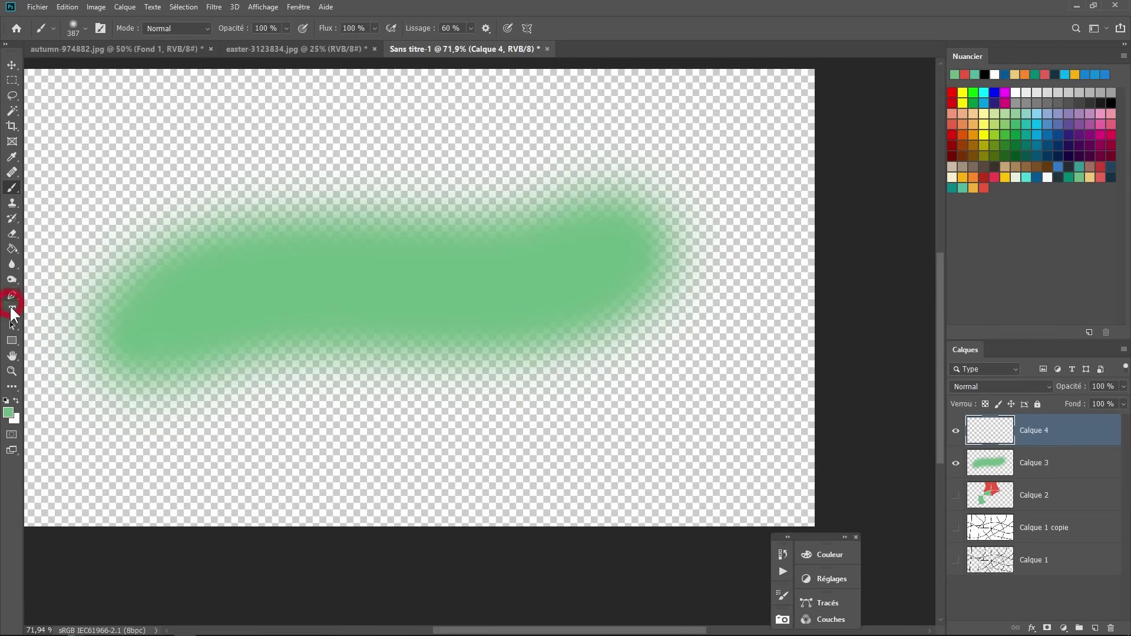
click(12, 249)
click(1006, 174)
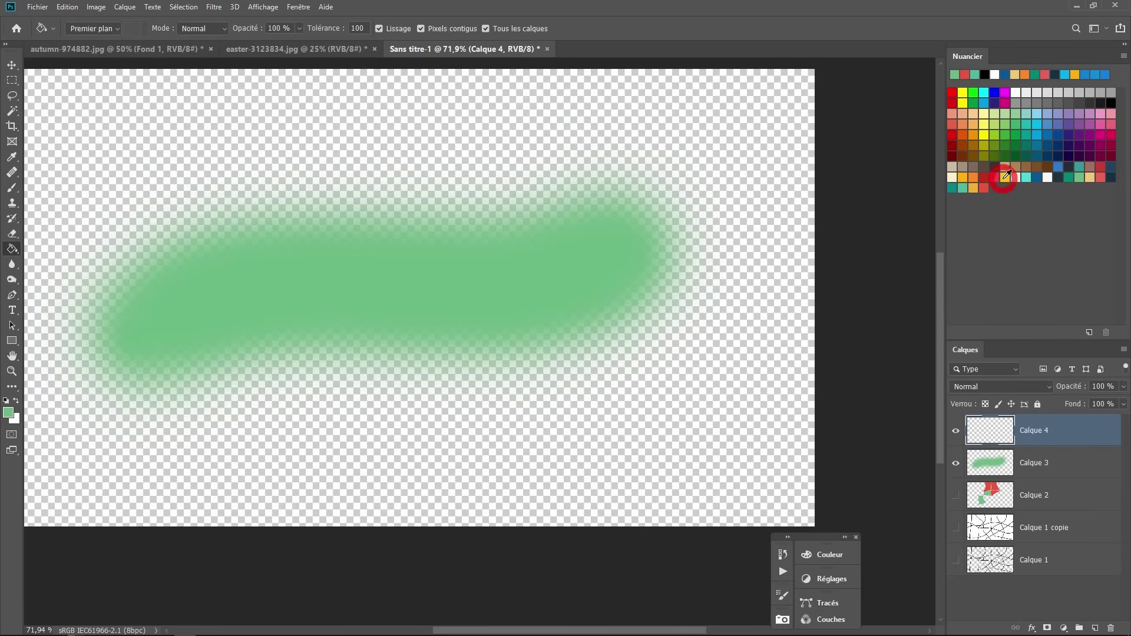
Try filling the soft stroke's area with yellow on the new layer, and undo the fill.
click(393, 273)
scroll(454, 286, left, 2)
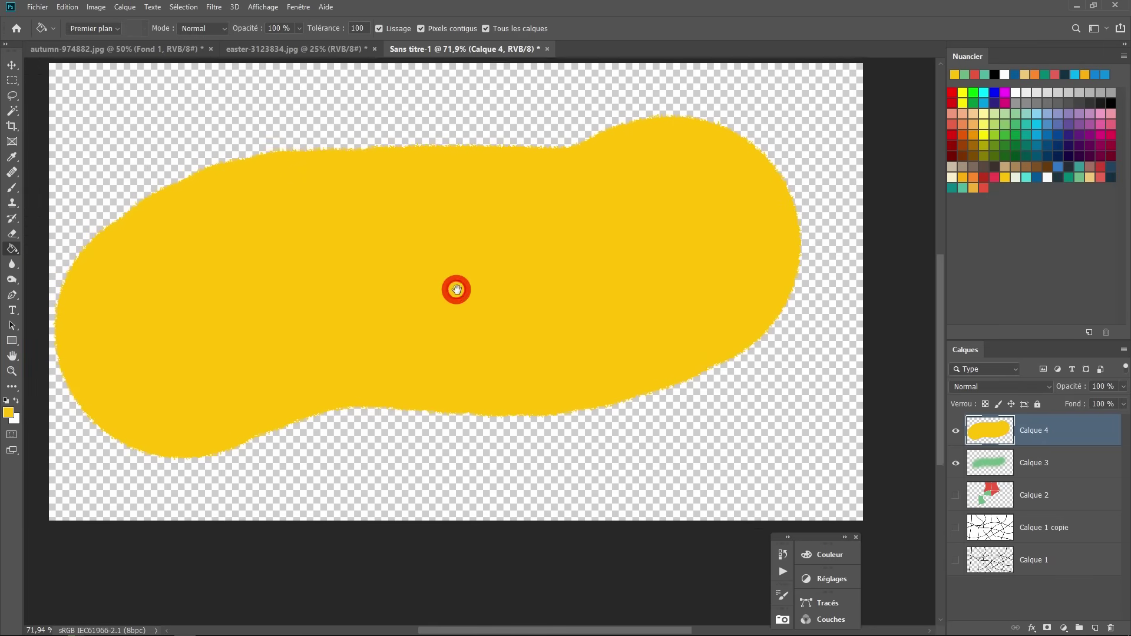
click(702, 110)
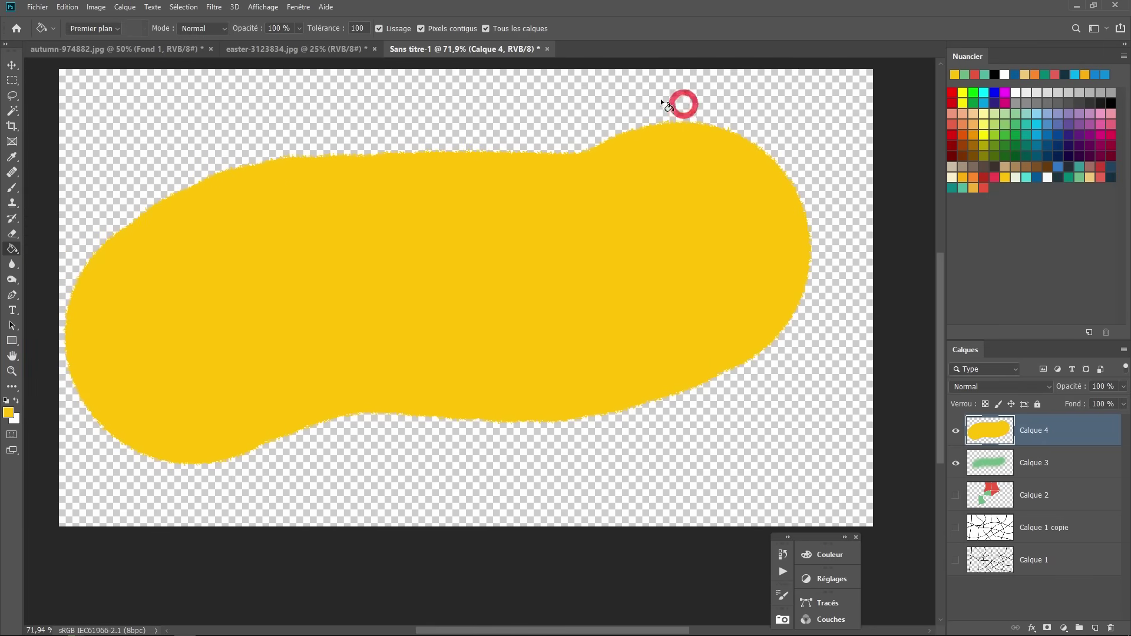
key(ctrl+z)
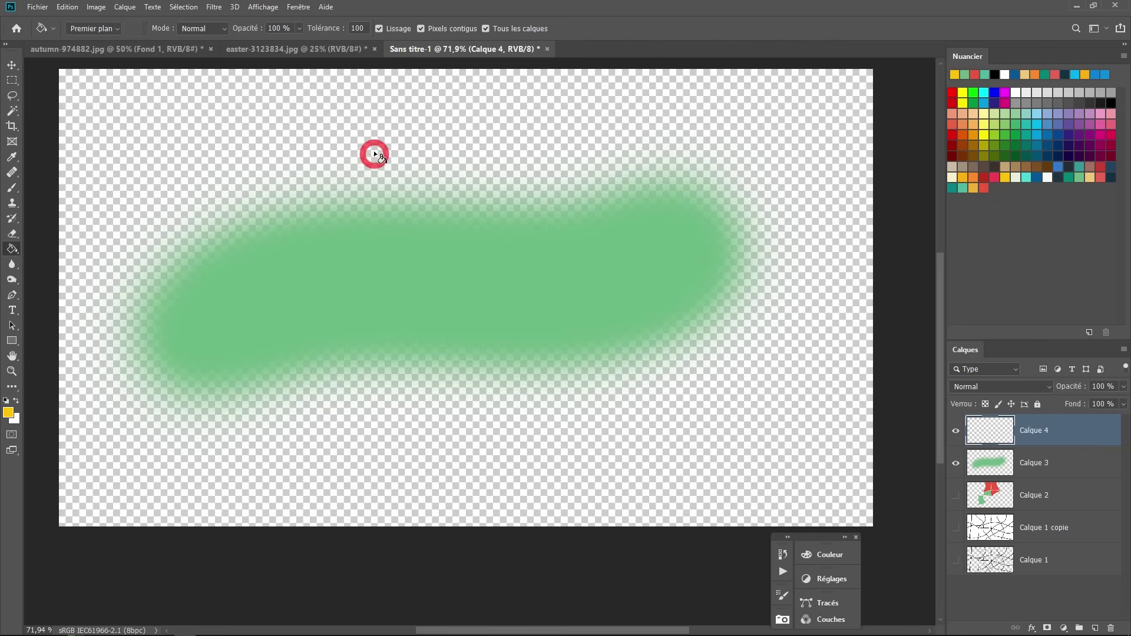
Fill the stroke's area with yellow on Calque 4 and clip that layer to Calque 3, toggling its visibility to compare.
click(539, 260)
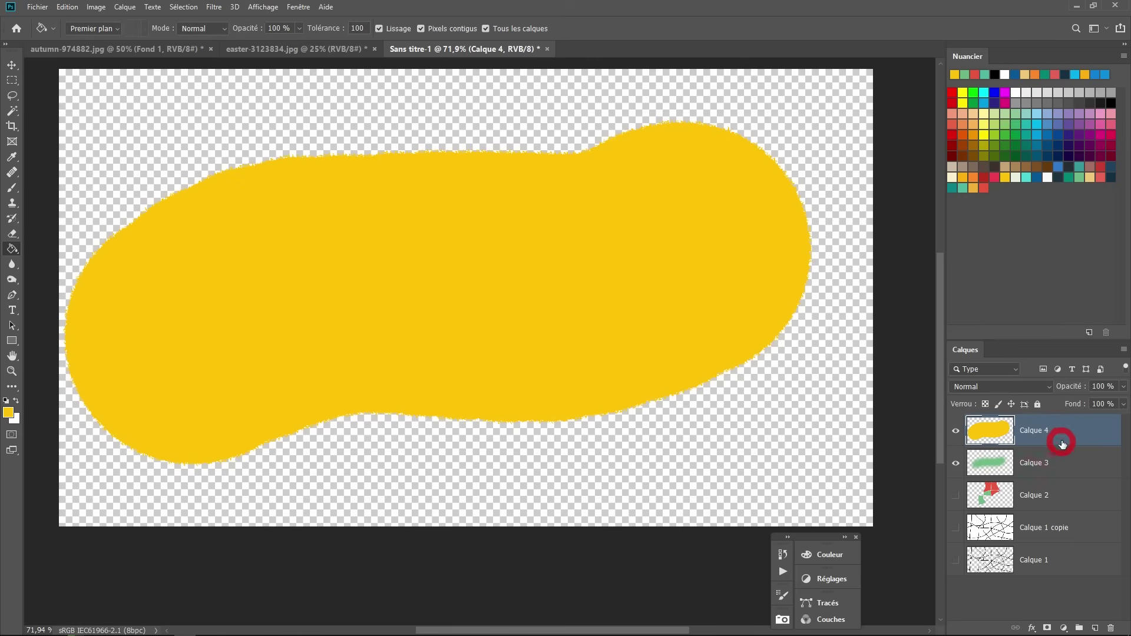
drag(1067, 432, 1063, 445)
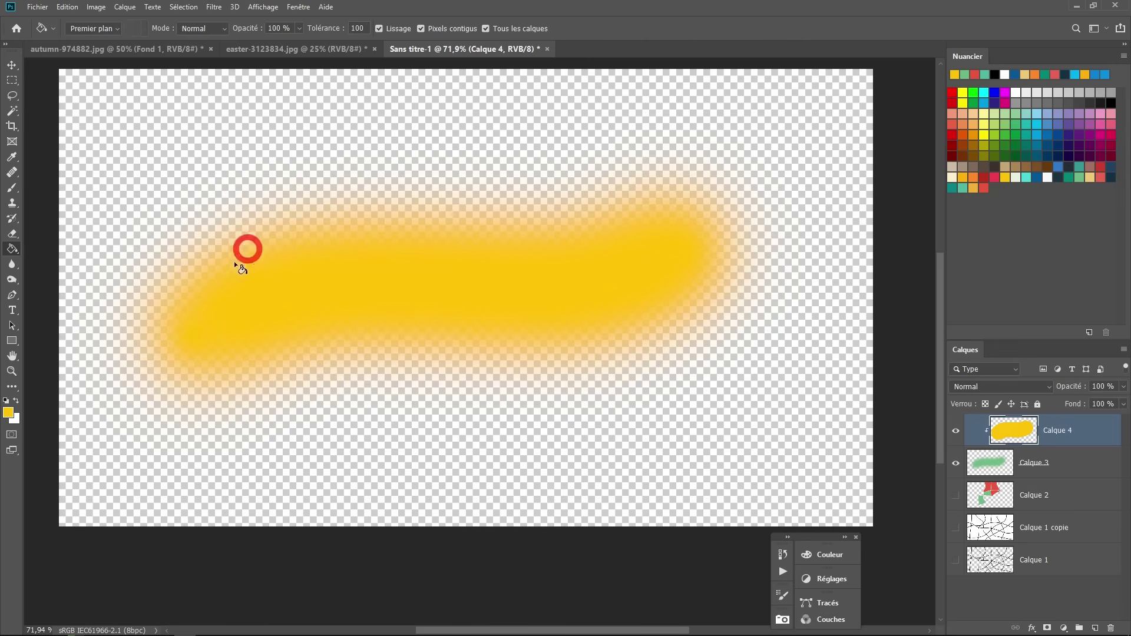
click(956, 430)
click(955, 430)
Recolour the clipped Calque 4 with successive Paint Bucket fills in light green, dark blue, brown and a brighter blue.
click(1080, 177)
click(689, 269)
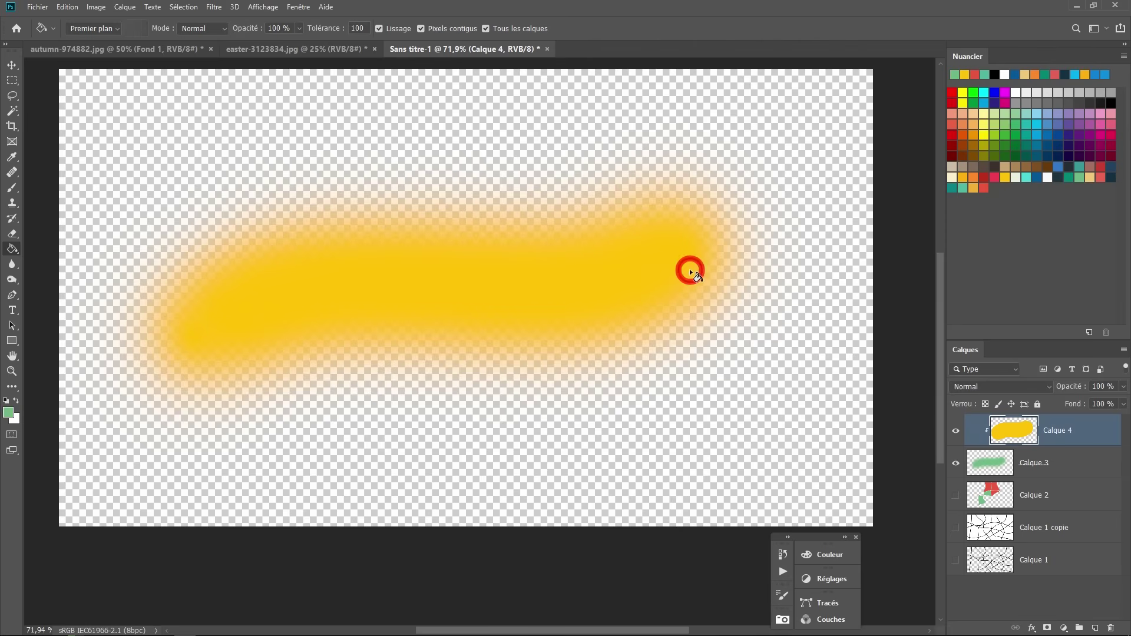
click(858, 232)
click(1110, 167)
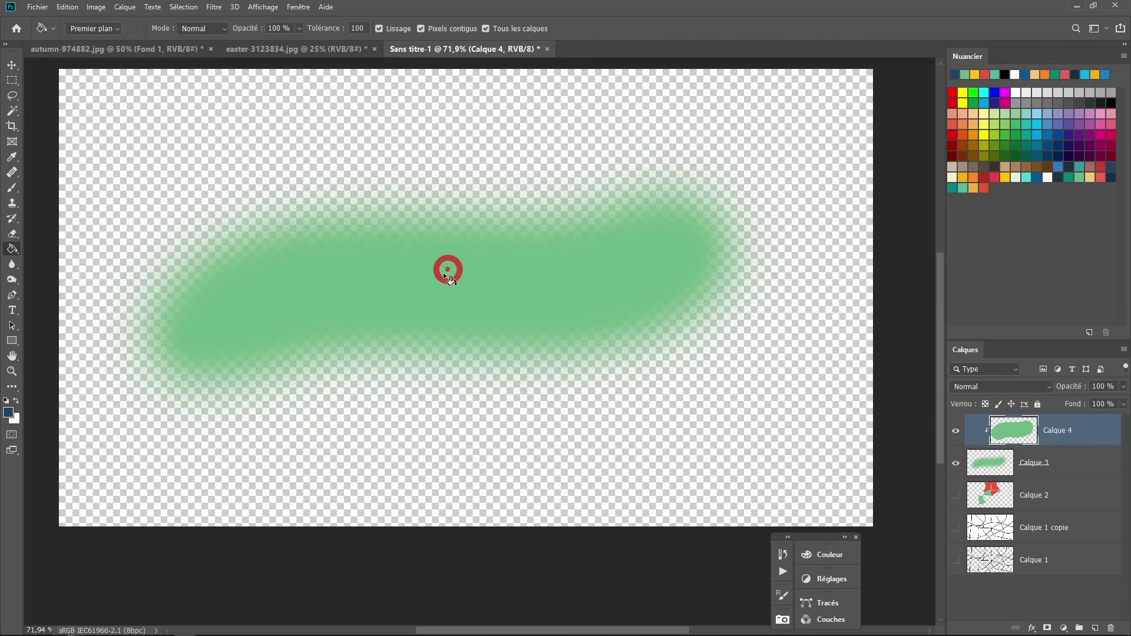
click(440, 286)
click(1030, 165)
click(524, 250)
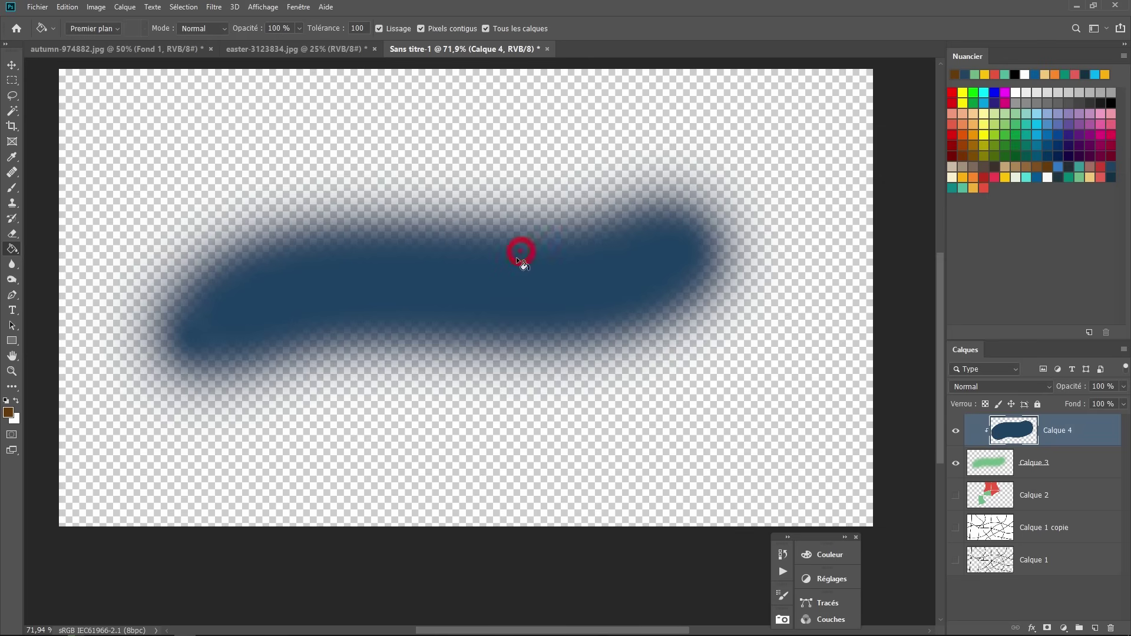
click(1049, 136)
click(492, 286)
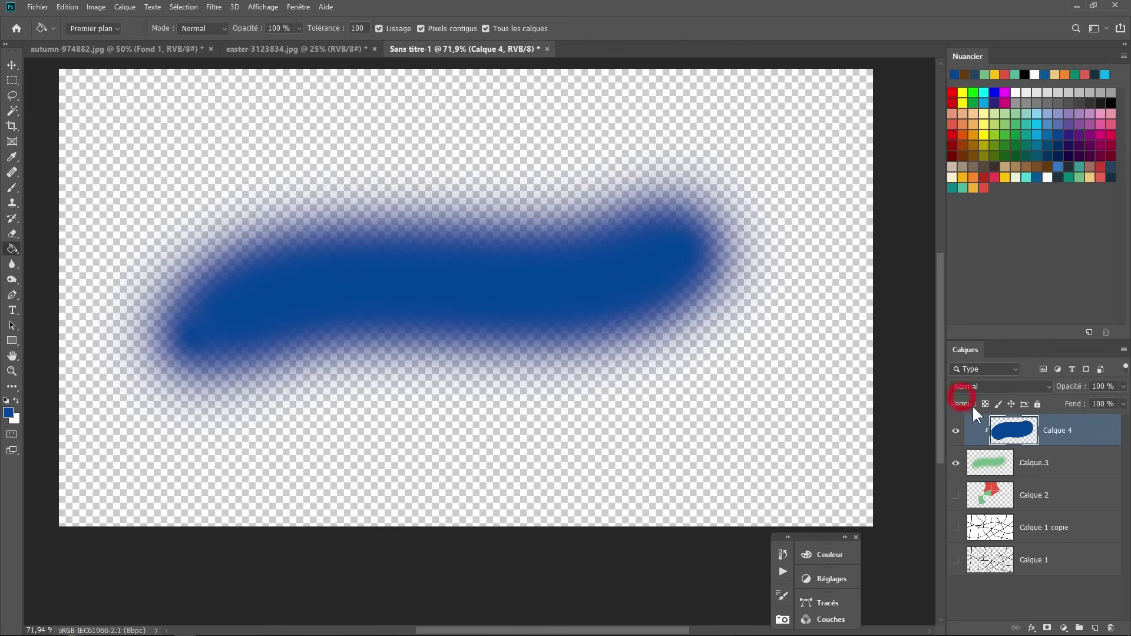
click(1063, 628)
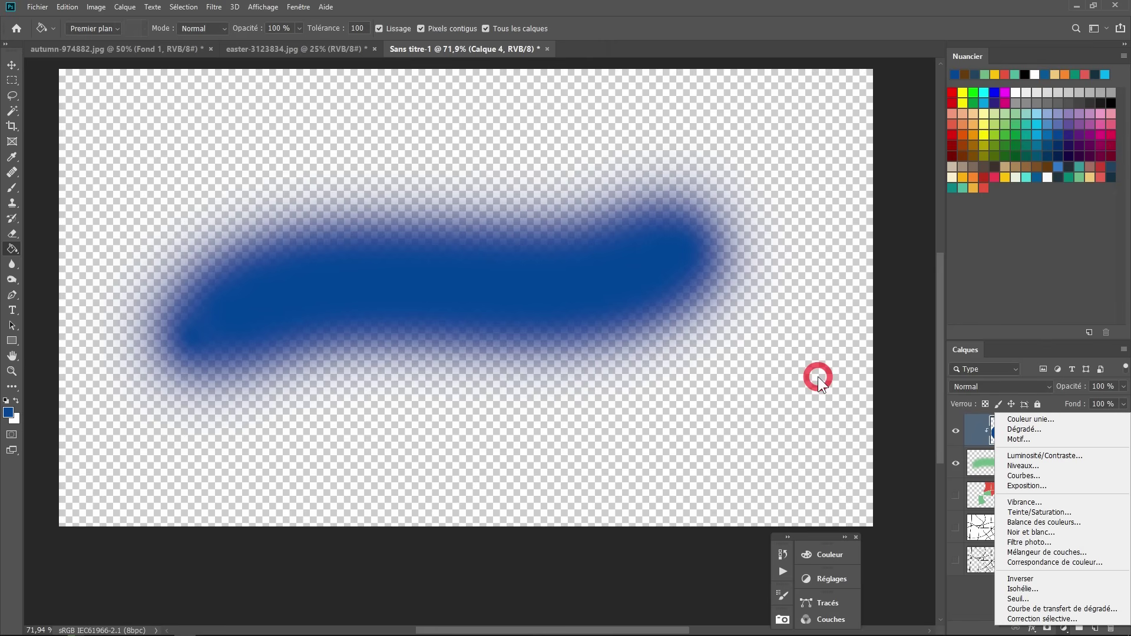
click(935, 270)
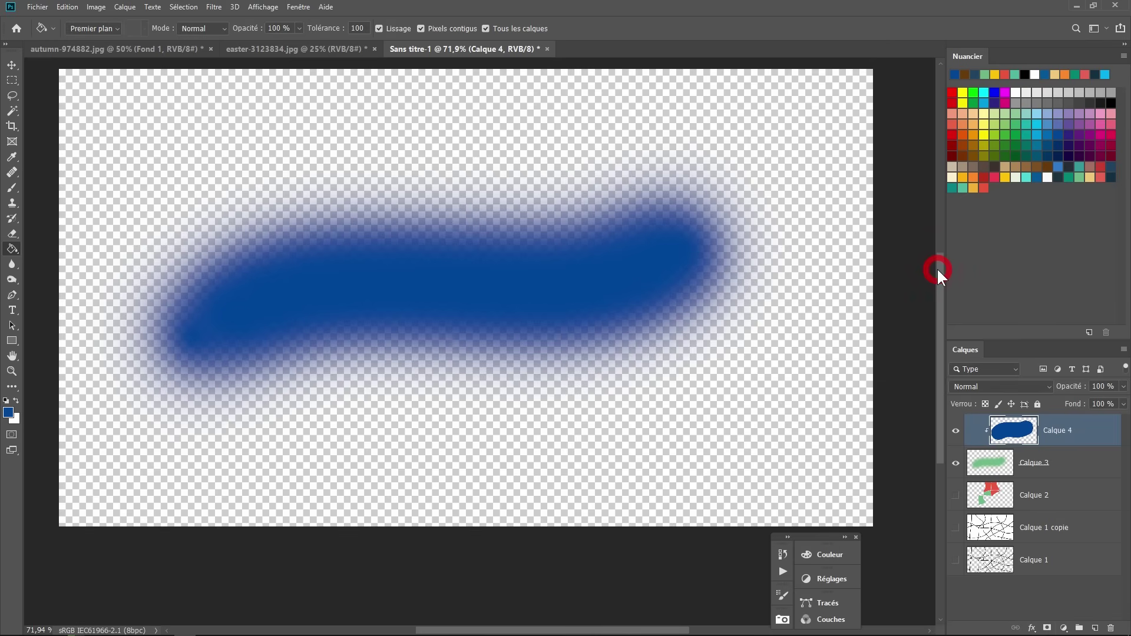